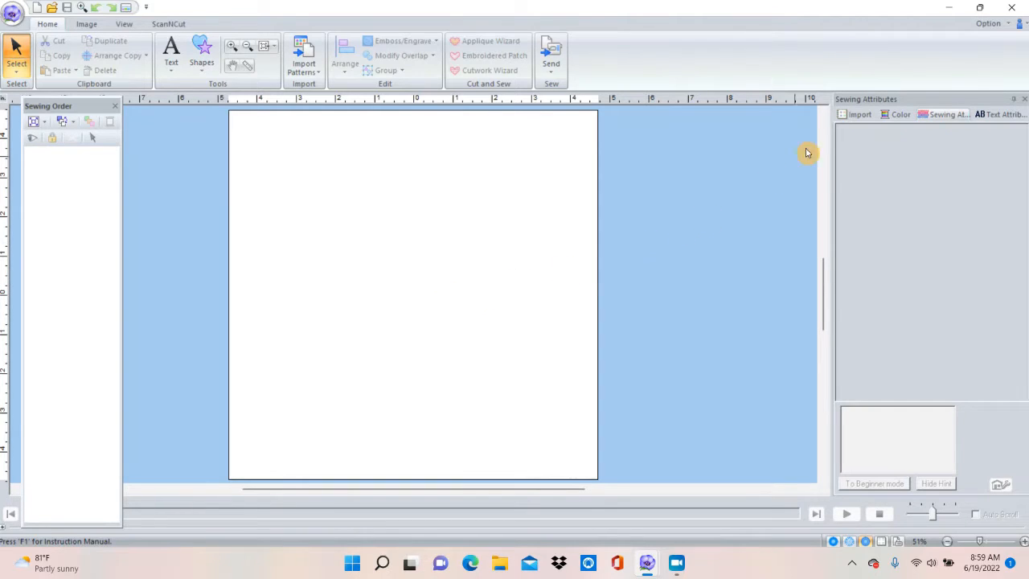
Switch to Design Center, dismiss its startup wizard and maximize the window
click(990, 25)
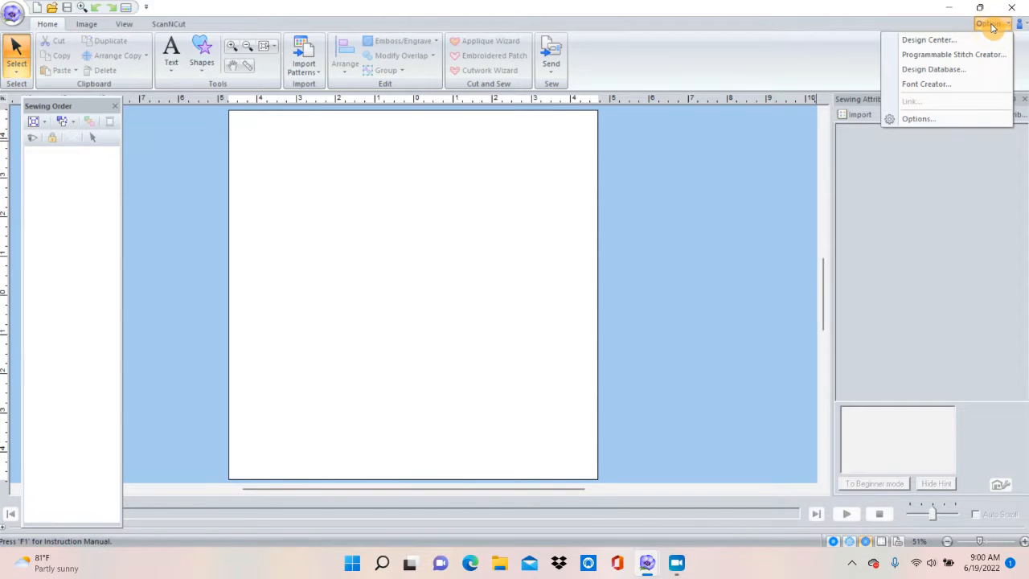
click(946, 41)
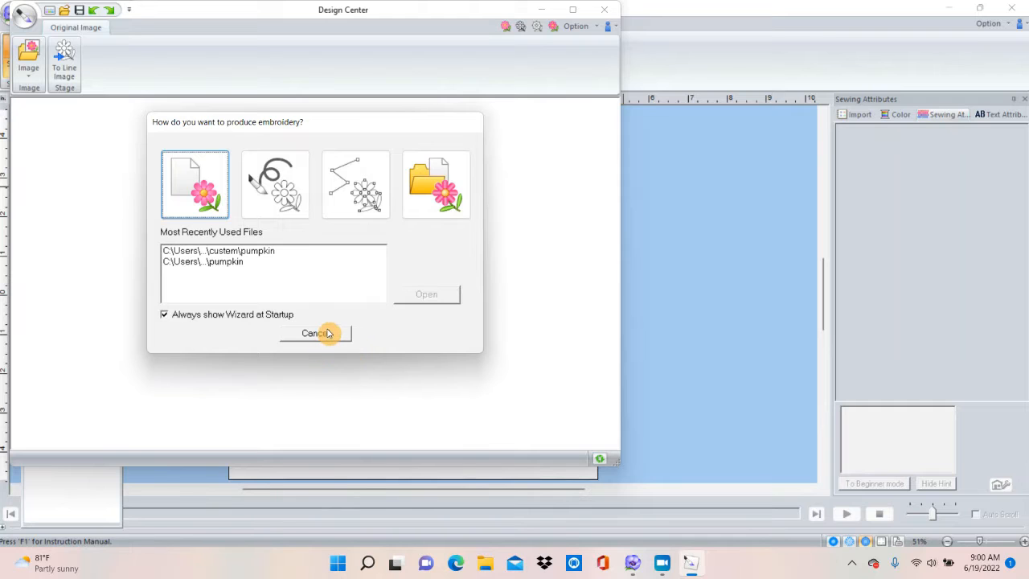
click(328, 341)
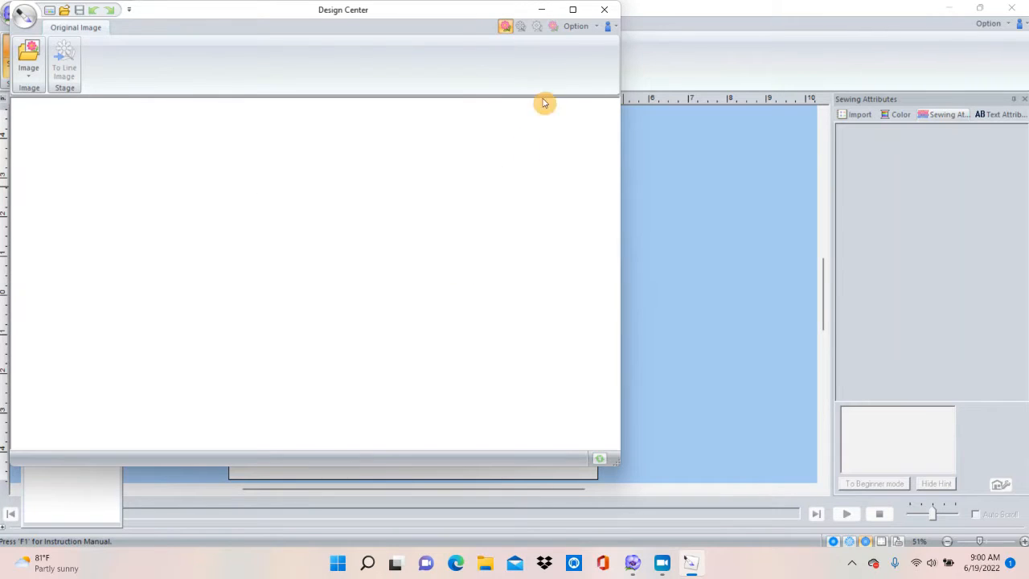
click(574, 11)
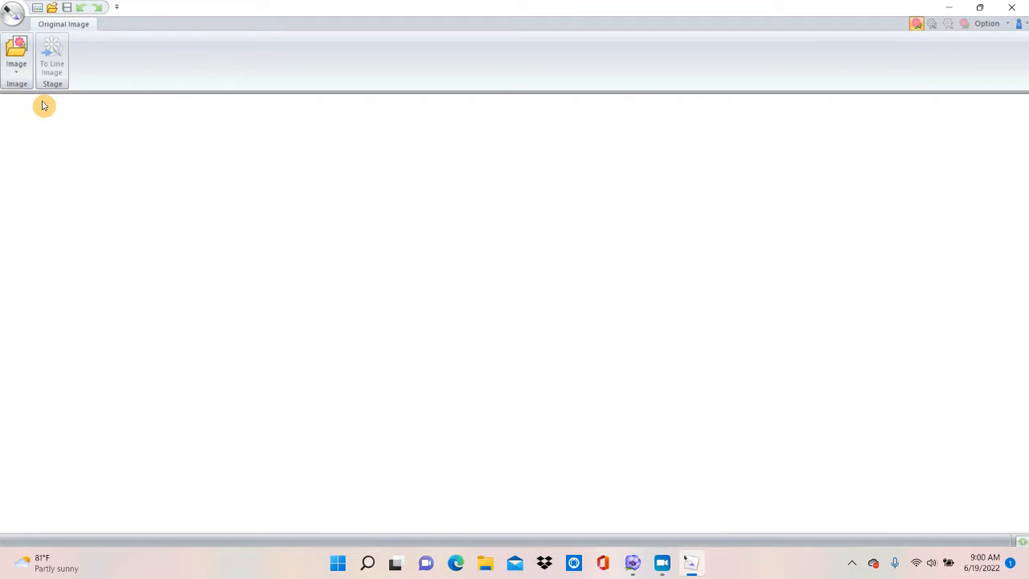
Open the pumpkin image file from the Saved Pictures folder
click(14, 56)
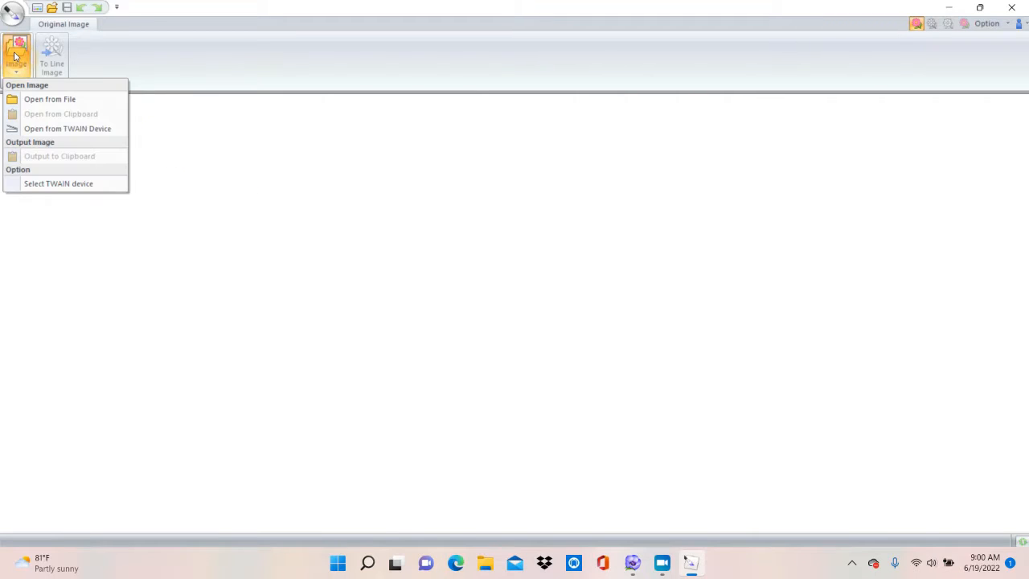
click(35, 100)
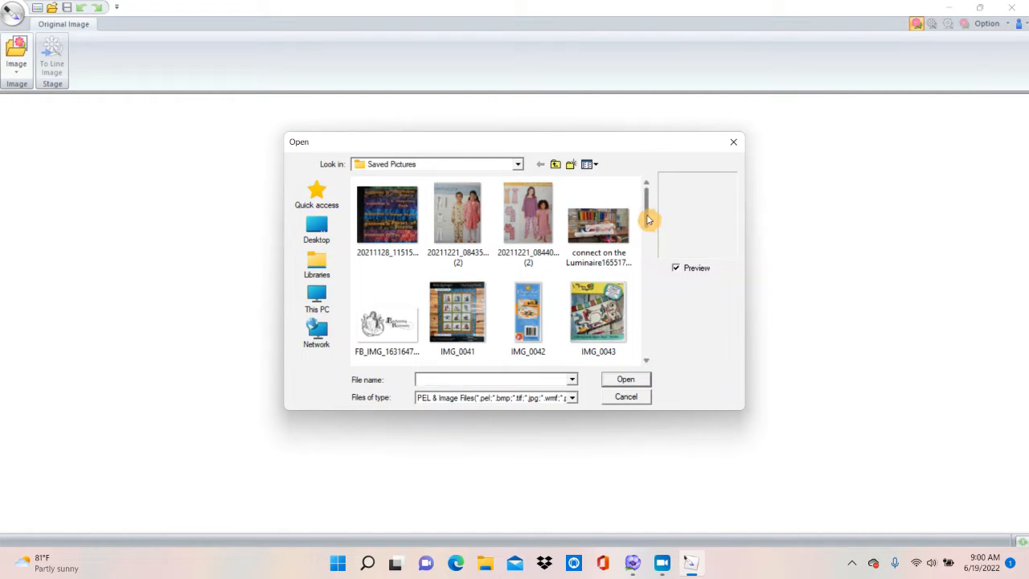
drag(648, 219, 645, 336)
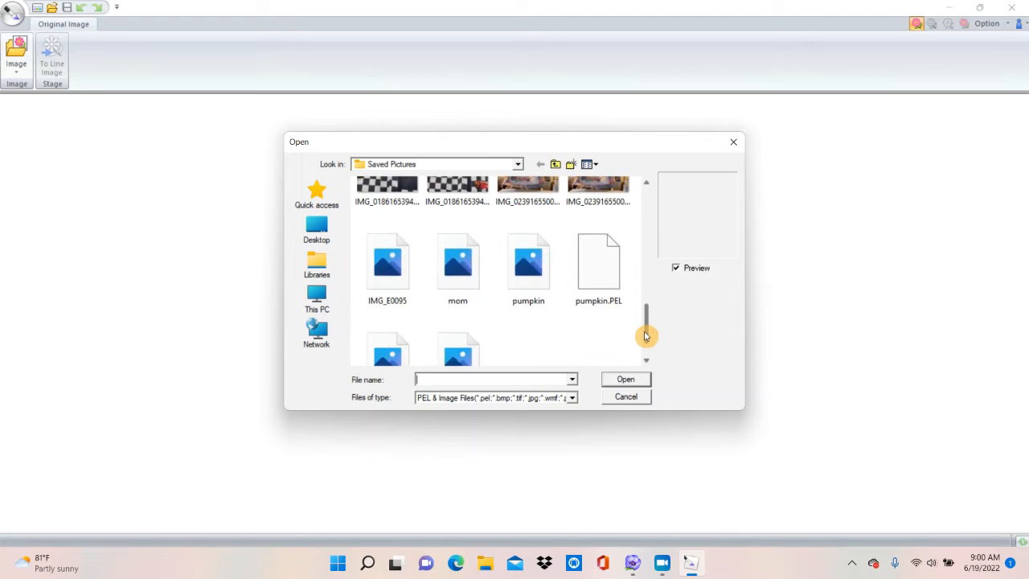
click(545, 286)
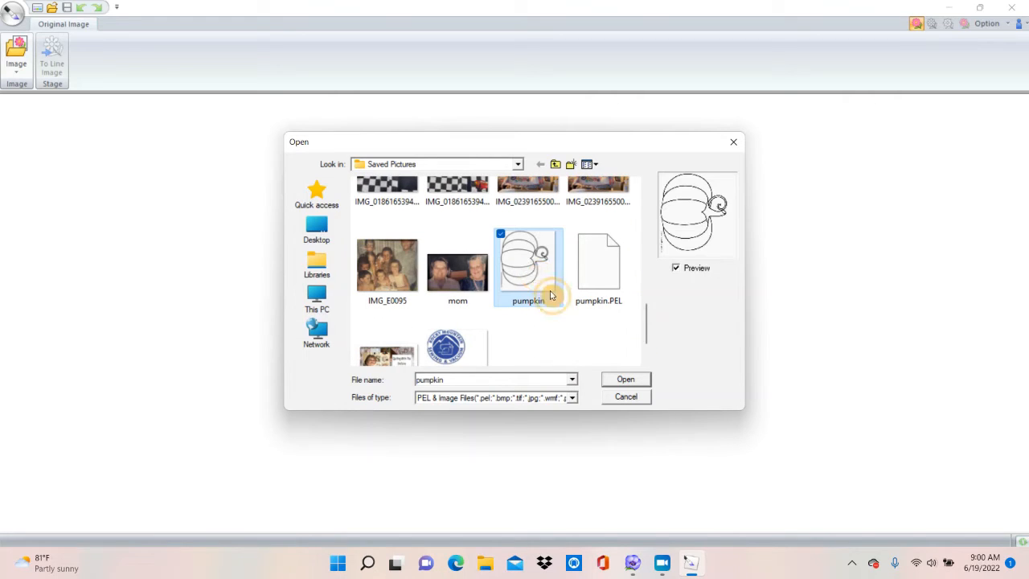
click(624, 380)
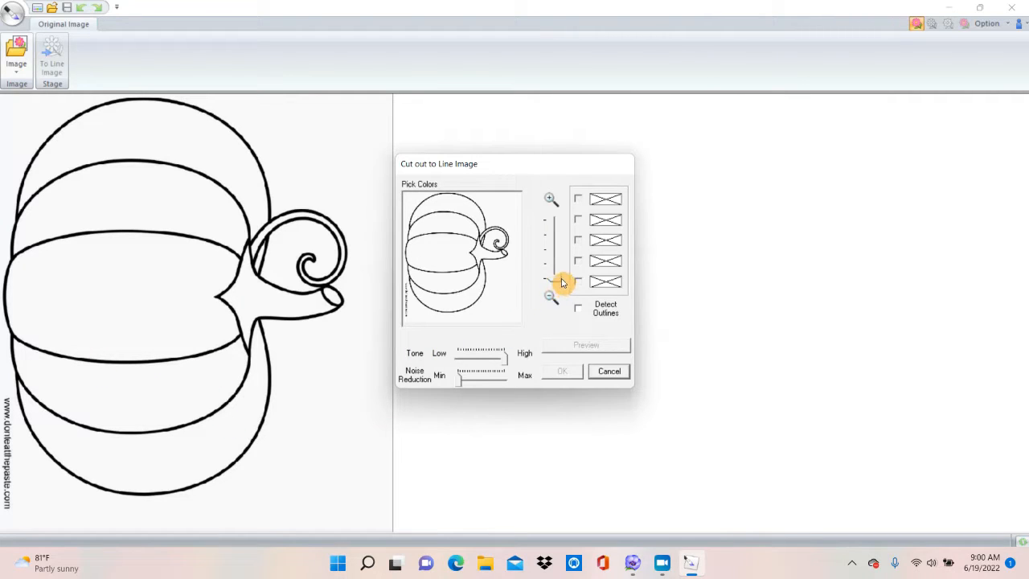
Pick black as the only outline colour at the highest Tone and preview the line image
drag(558, 283, 554, 227)
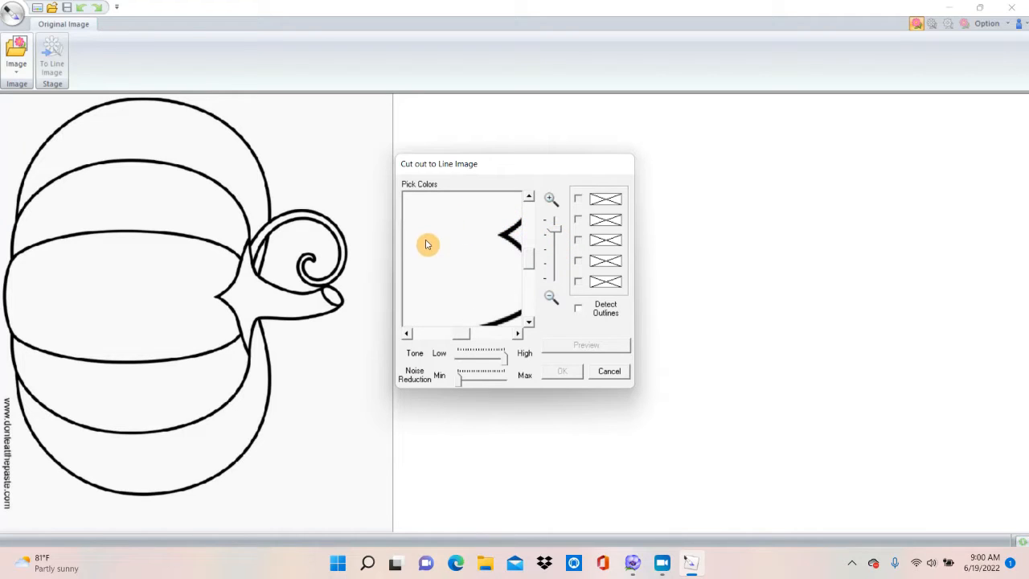
click(506, 220)
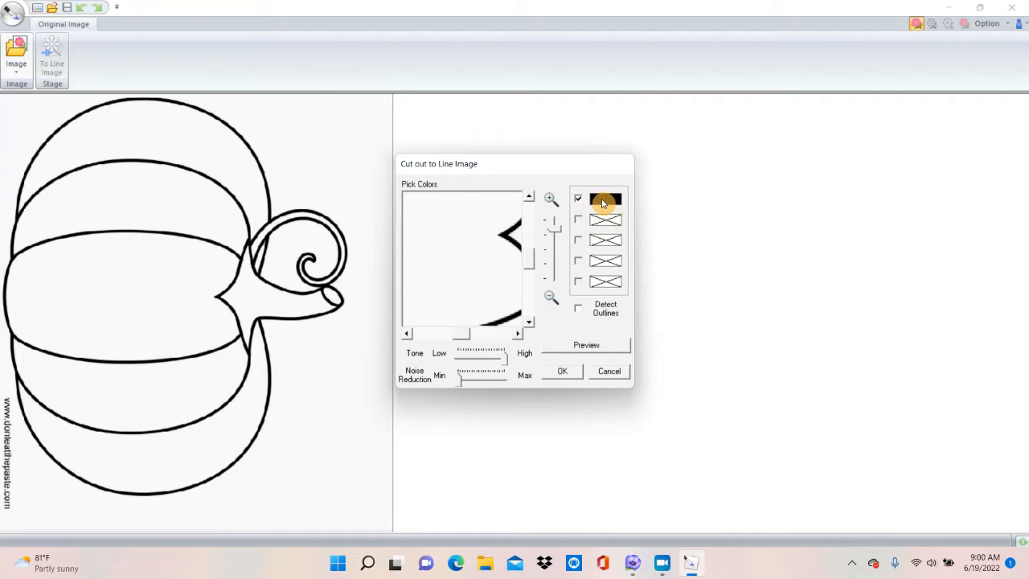
click(506, 234)
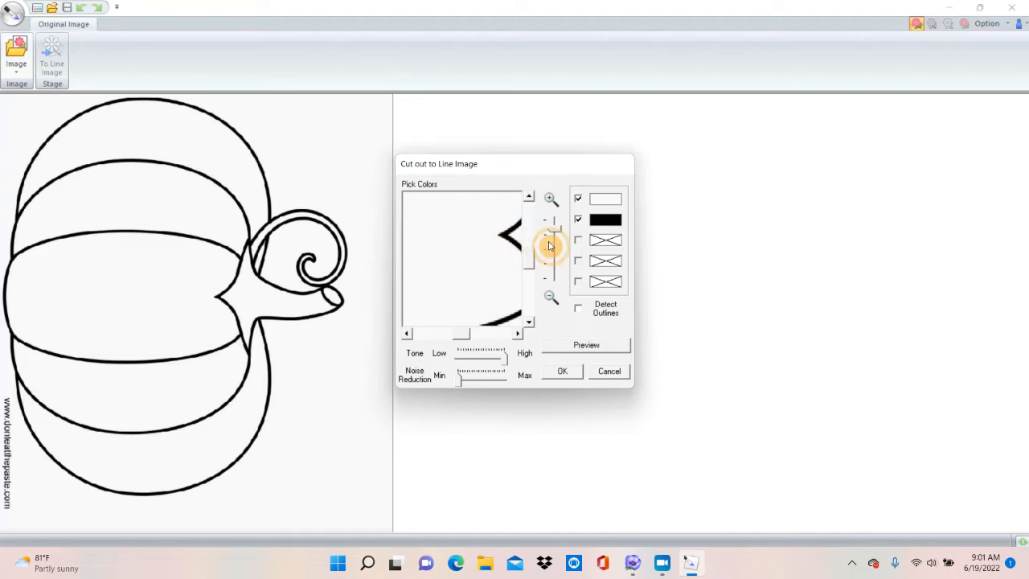
click(577, 199)
click(573, 345)
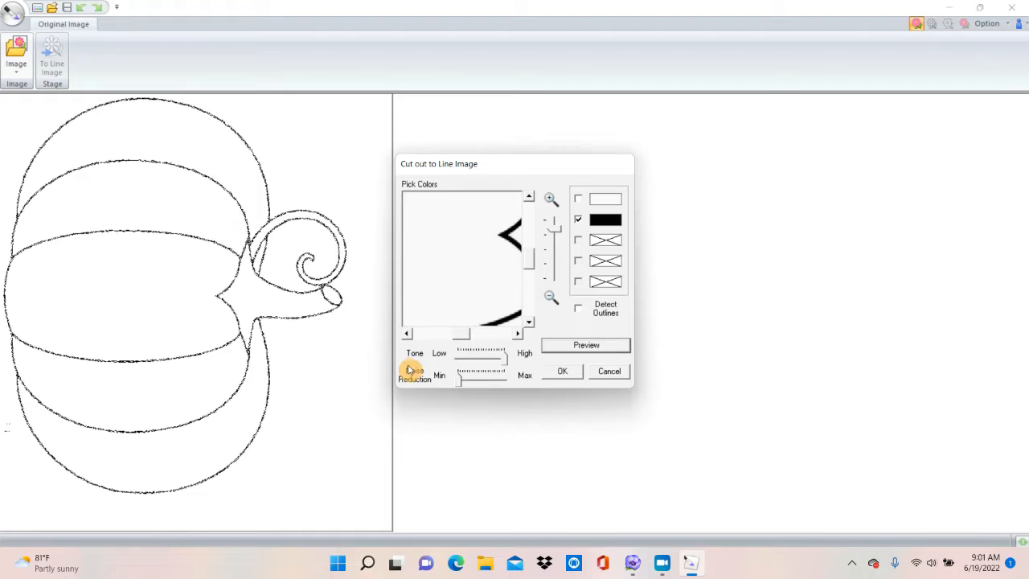
Lower the Tone to its minimum, pick the dark outline colour again and preview the line image
drag(505, 365, 467, 368)
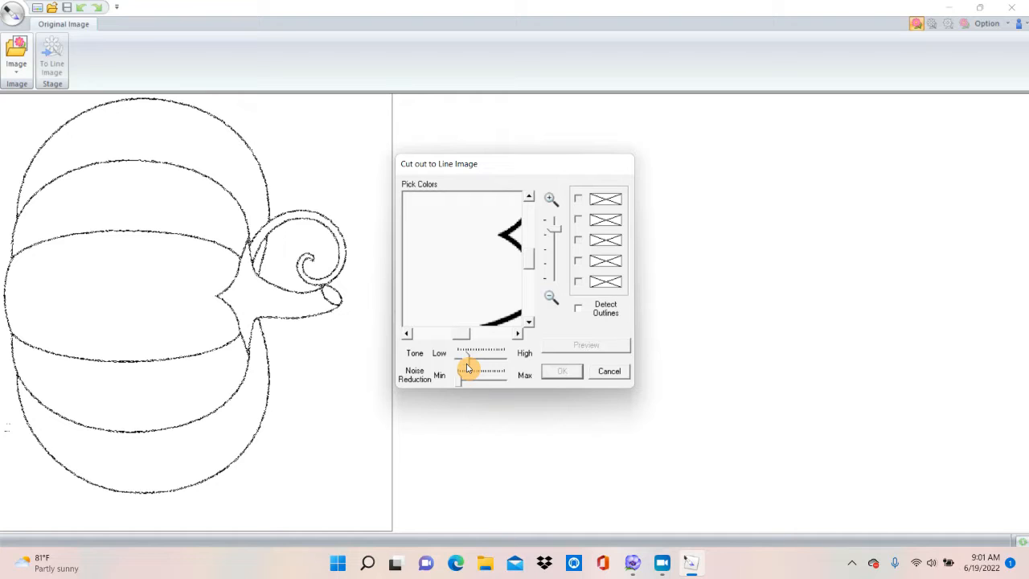
drag(467, 365, 461, 368)
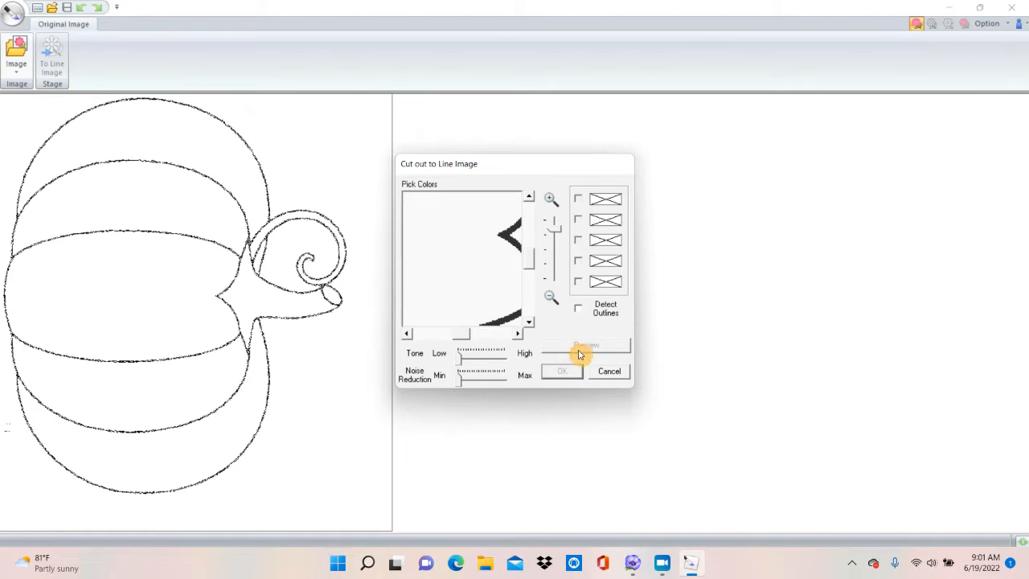
click(513, 231)
click(580, 344)
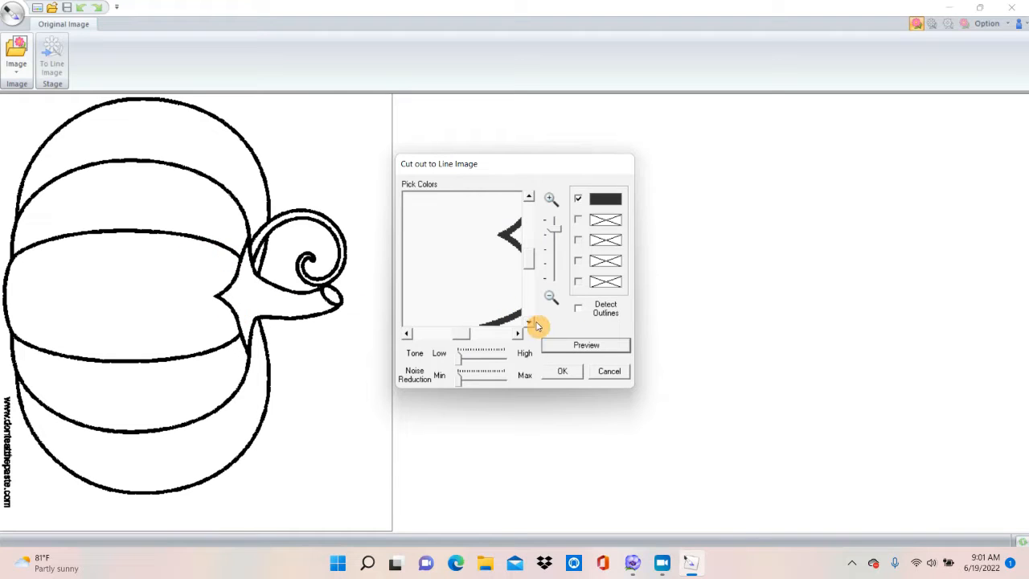
Set the Tone slightly above Low, pick the black outline colour, preview it and convert the picture to a line image
drag(460, 362, 473, 361)
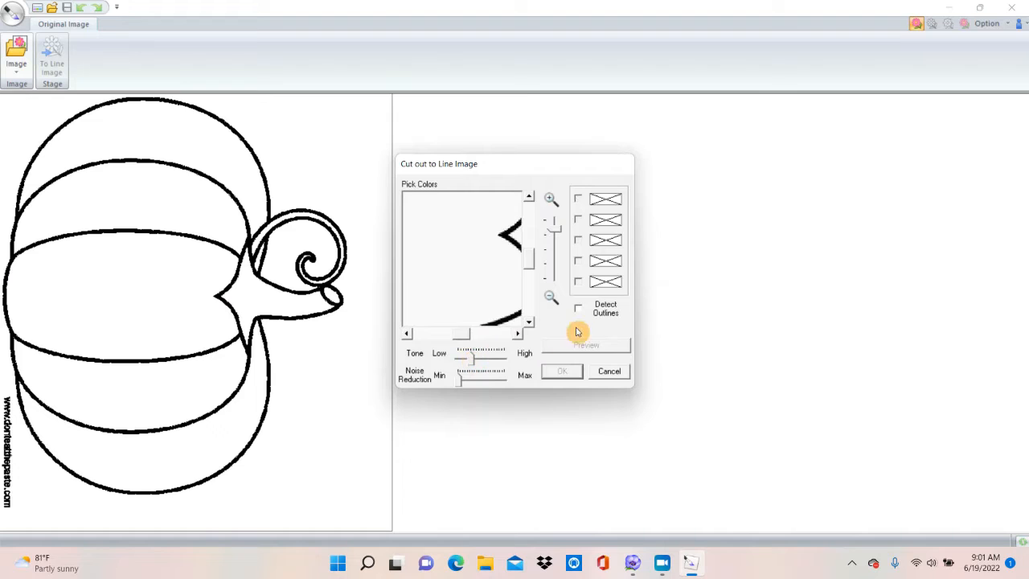
click(512, 230)
click(569, 346)
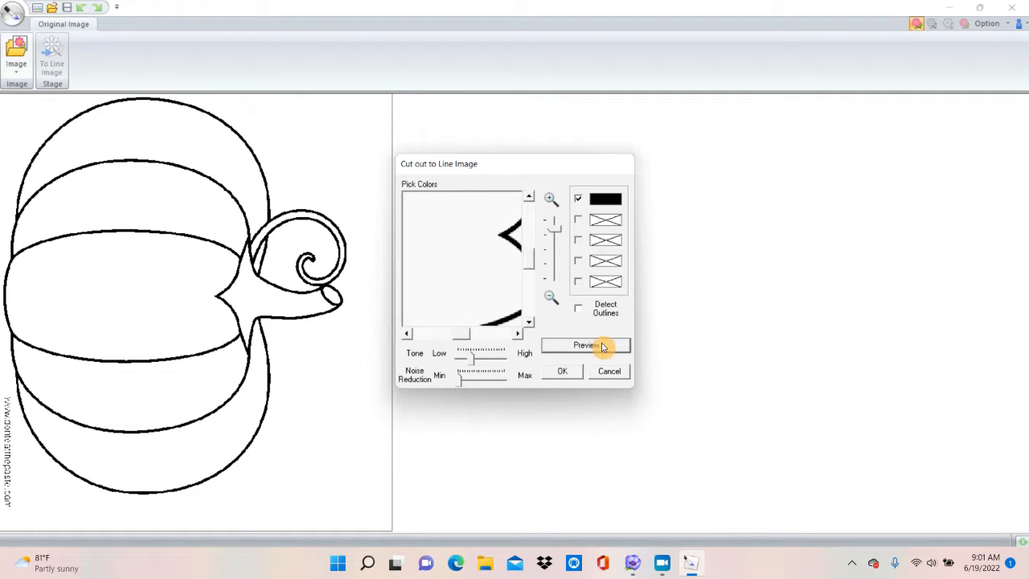
click(565, 373)
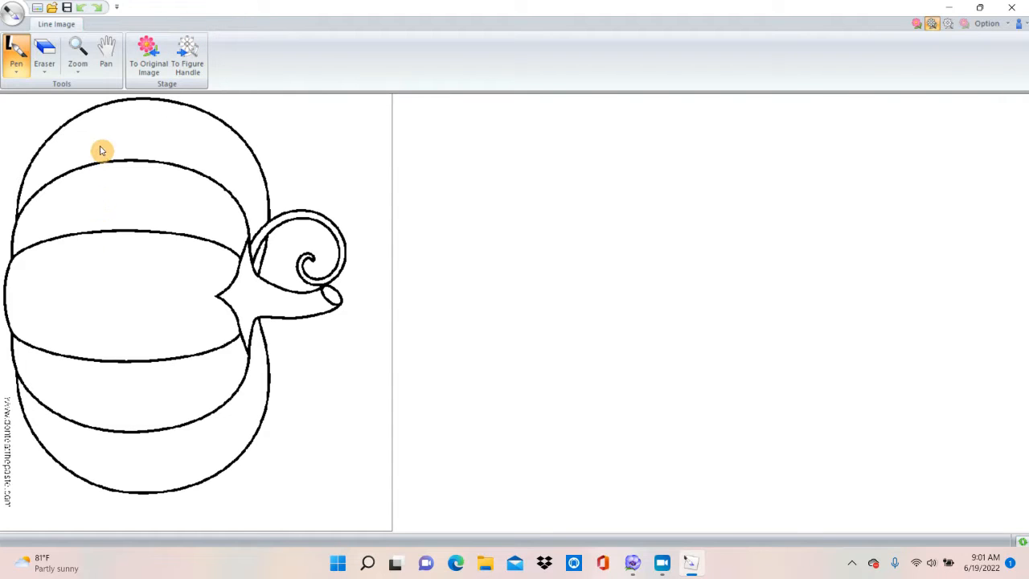
Erase the website address running beside the pumpkin using the largest eraser size
click(79, 52)
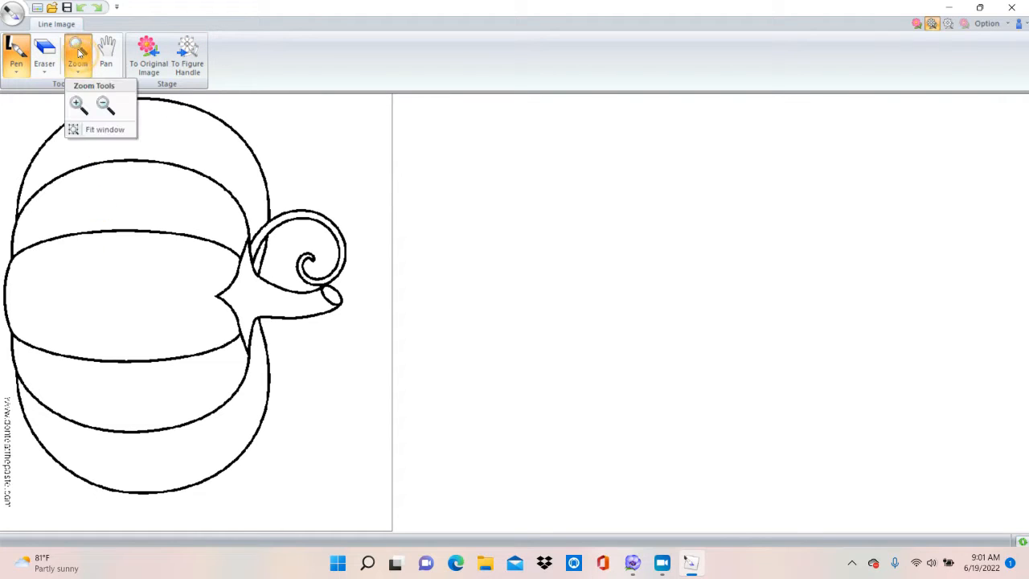
click(78, 105)
drag(4, 398, 64, 526)
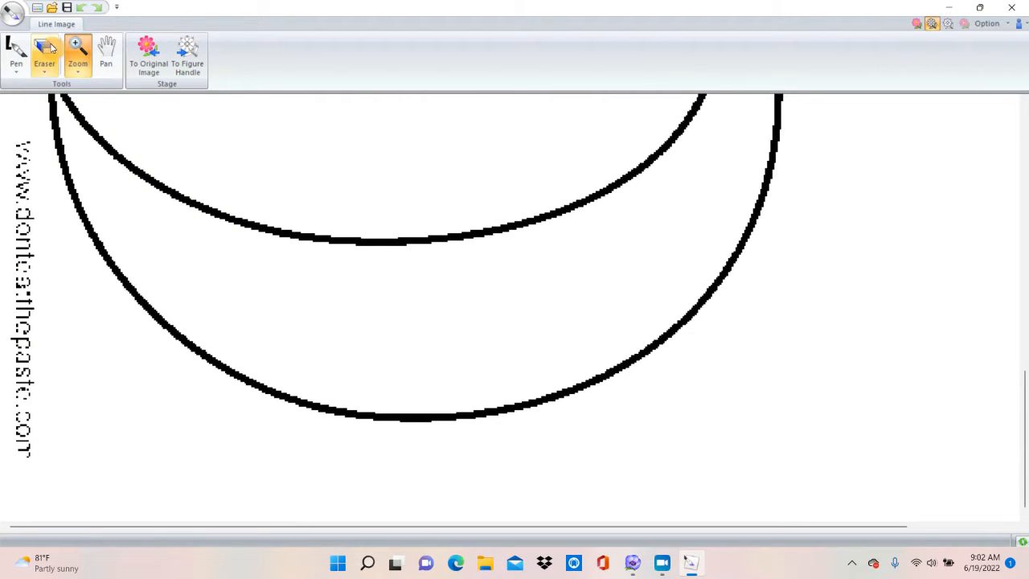
click(51, 48)
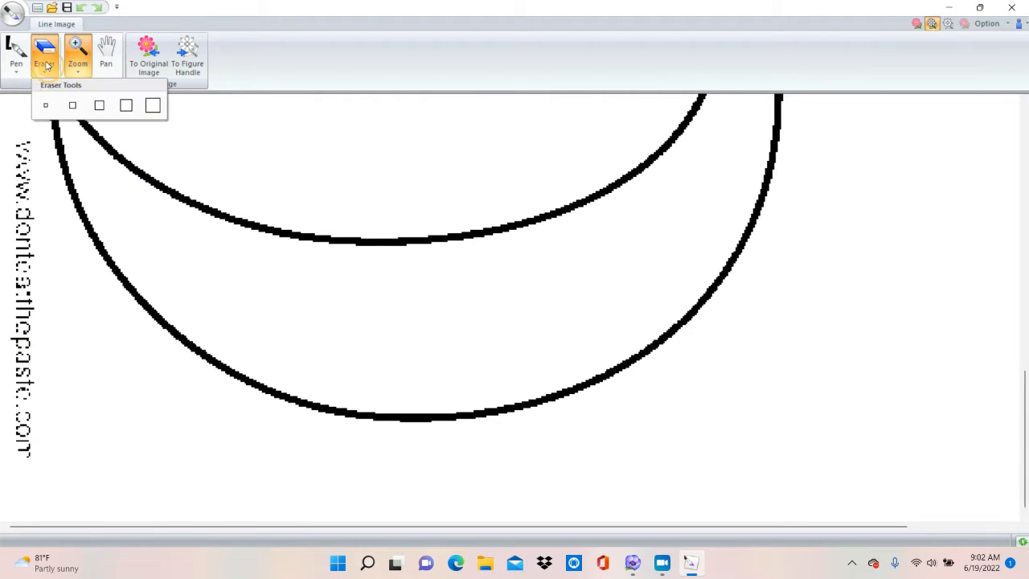
click(153, 106)
mouse_move(18, 142)
mouse_down()
mouse_move(26, 329)
mouse_move(8, 388)
mouse_move(16, 315)
mouse_move(6, 393)
mouse_move(24, 450)
mouse_move(19, 245)
mouse_move(27, 284)
mouse_up()
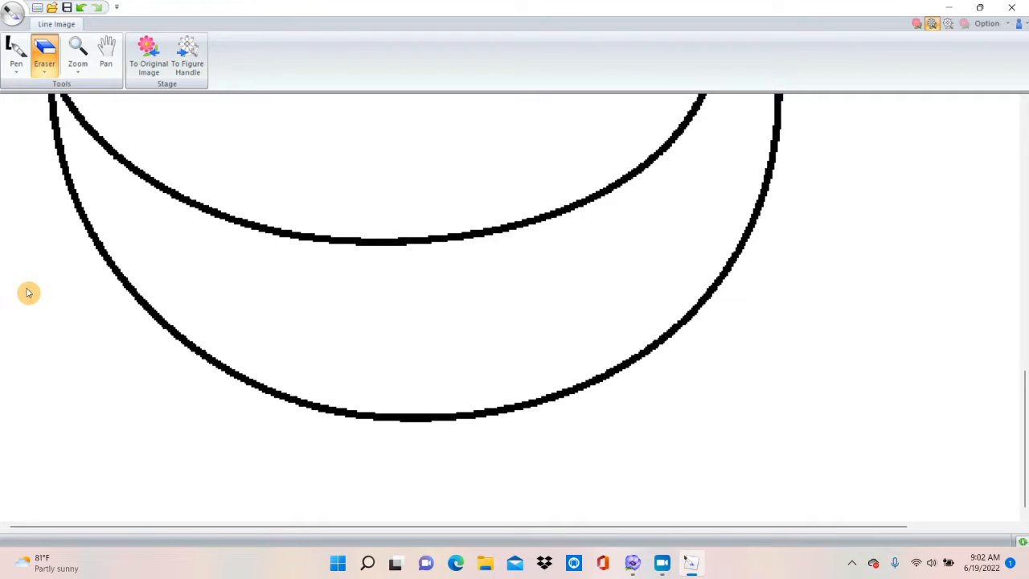
click(76, 64)
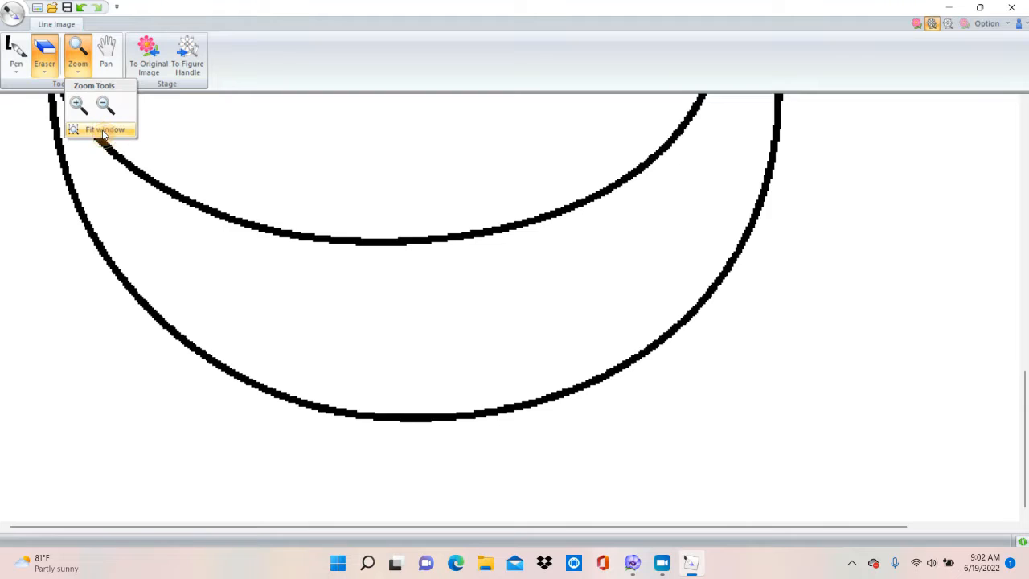
click(102, 131)
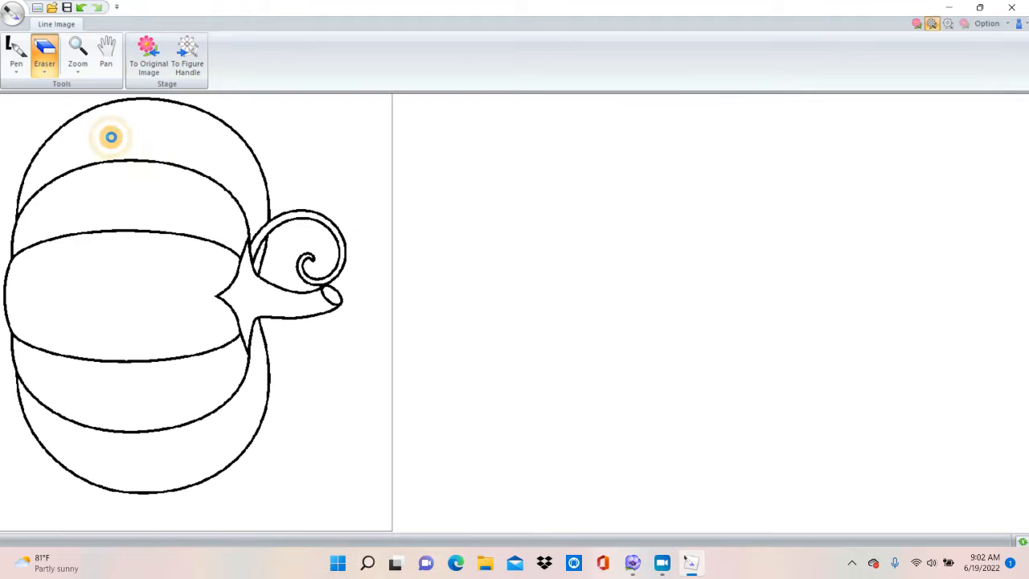
Convert the line image to a figure handle outline sized 3.83 x 4.25 inch with Normal resolution
click(195, 66)
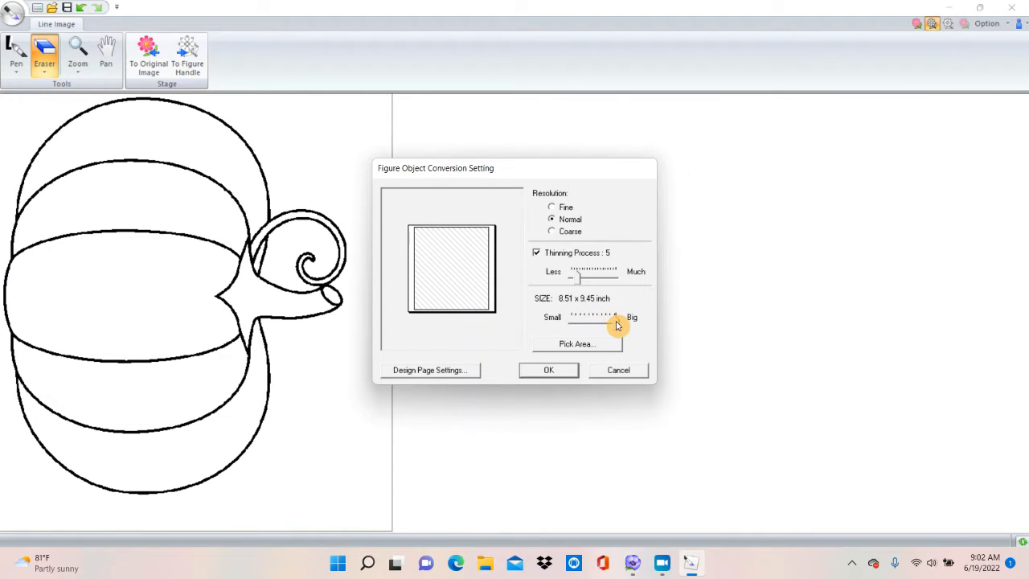
drag(617, 327, 589, 328)
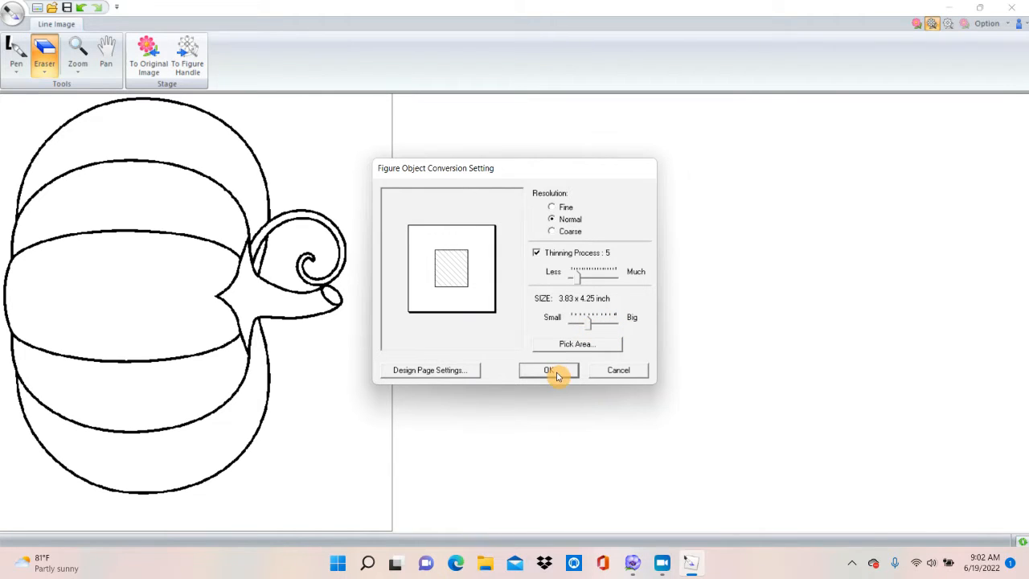
click(552, 372)
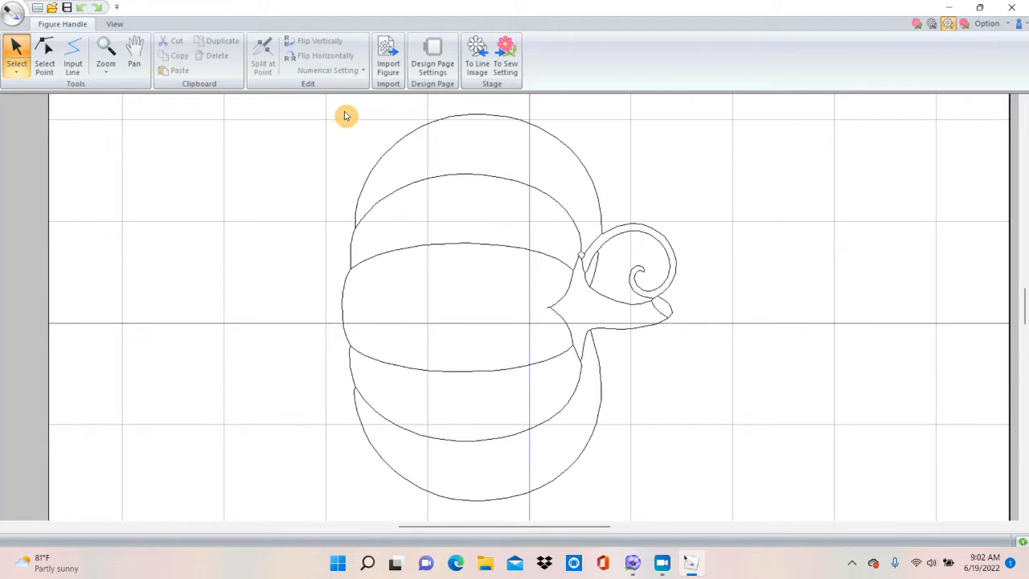
Zoom in on the pumpkin's stem and curled tendril with the Select tool active
click(105, 45)
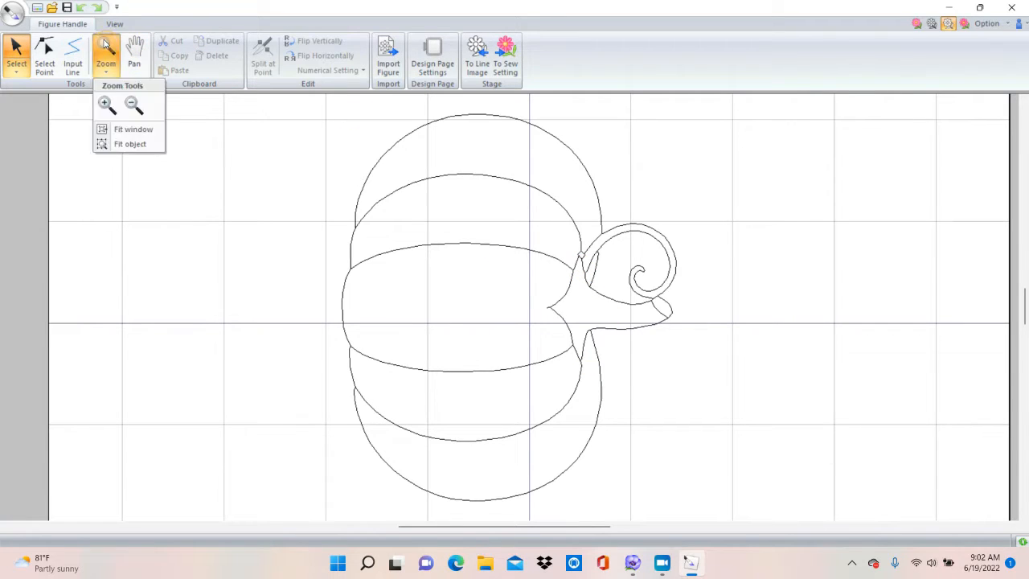
click(102, 106)
drag(550, 208, 656, 338)
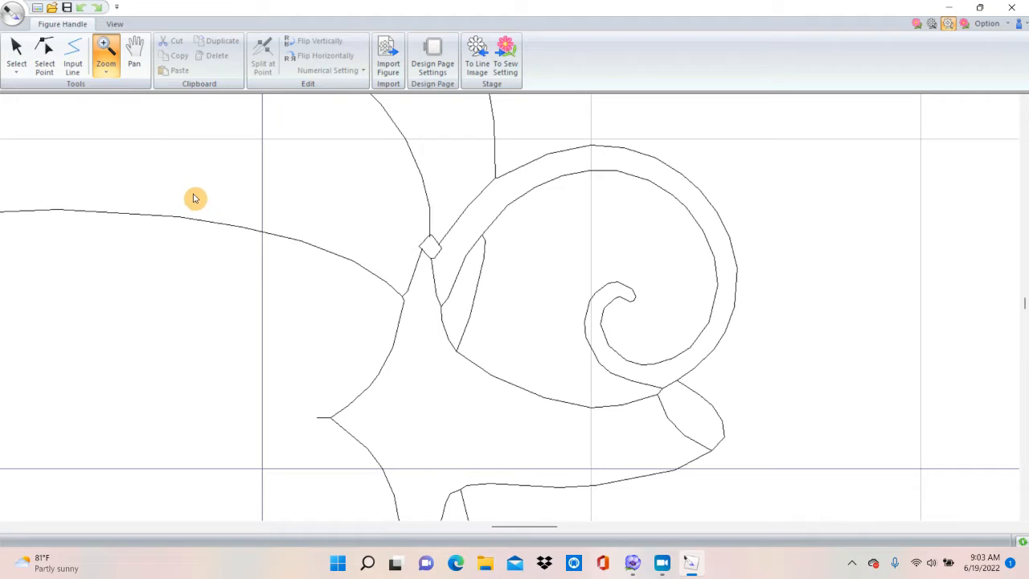
click(17, 52)
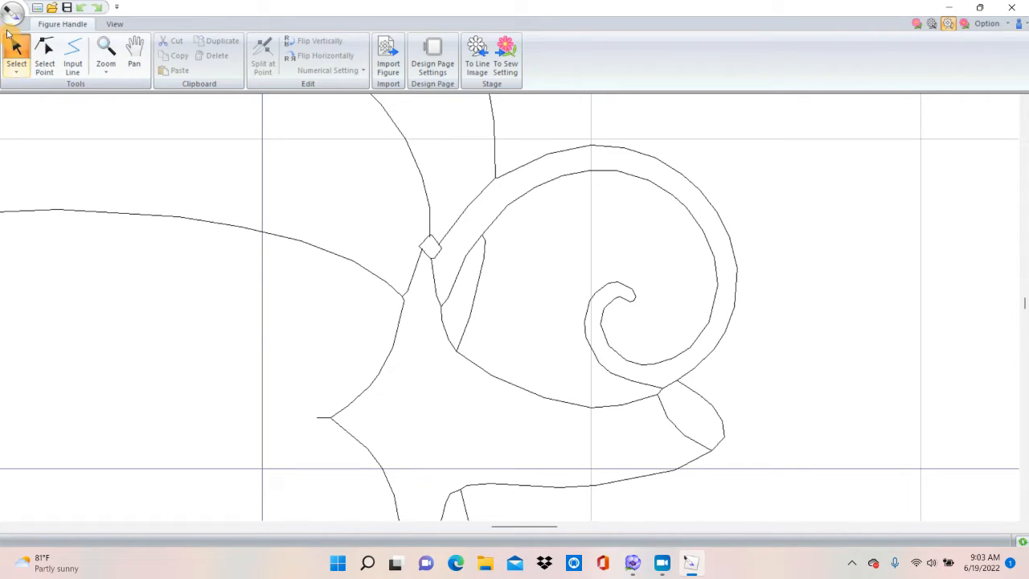
click(53, 45)
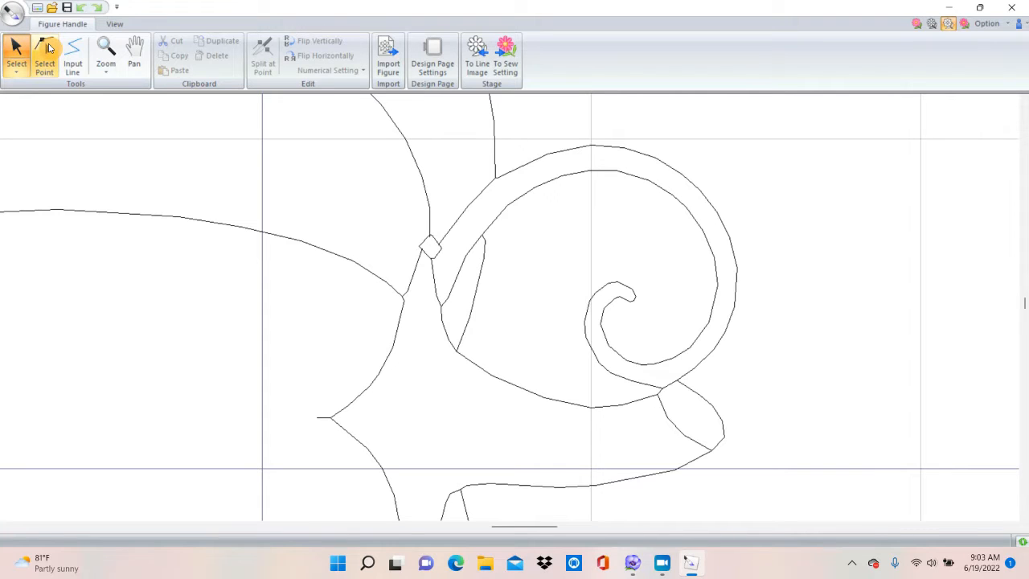
click(26, 48)
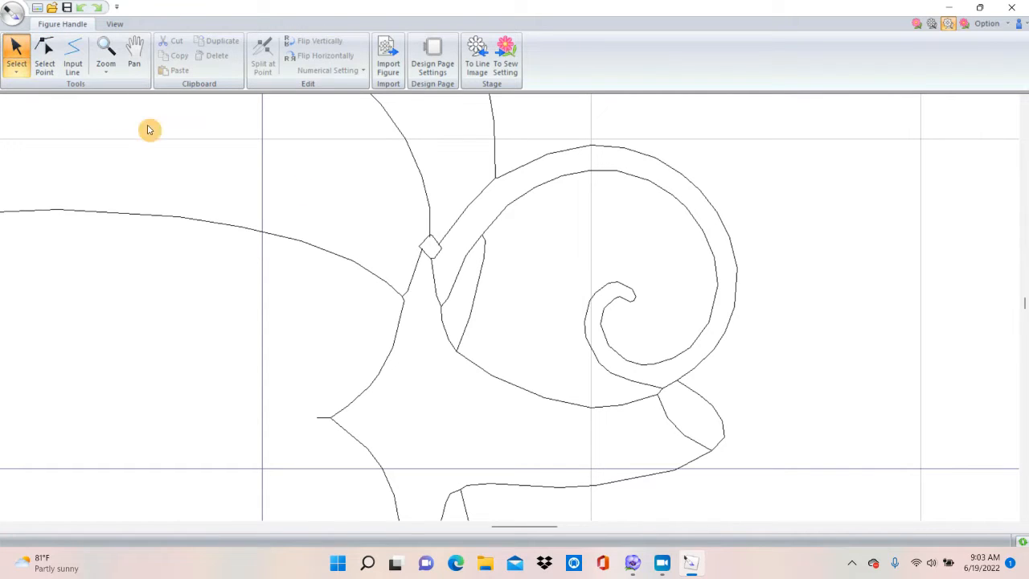
Try to delete the small diamond where the tendril meets the stem, and undo the deletion
click(426, 256)
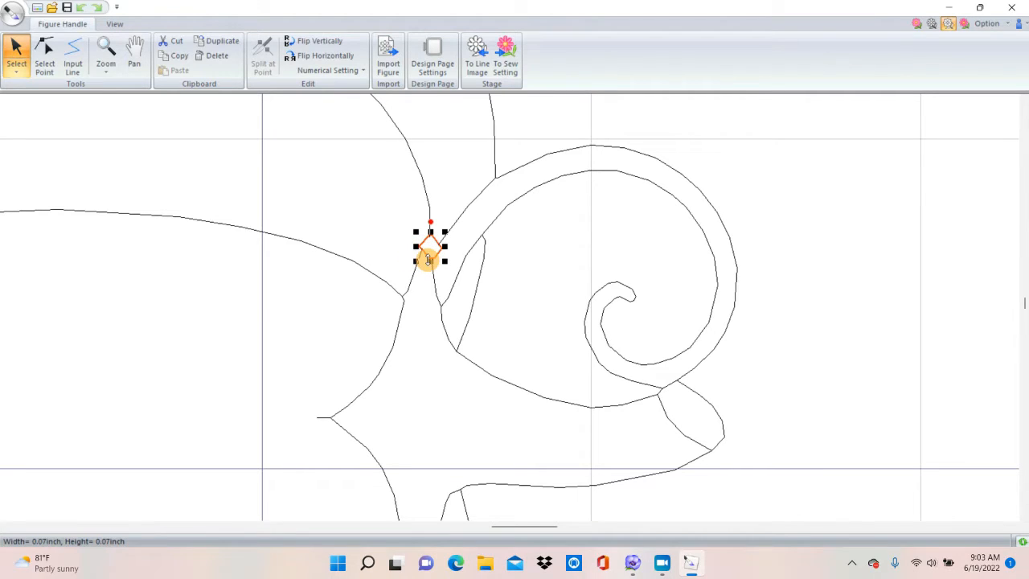
right_click(429, 260)
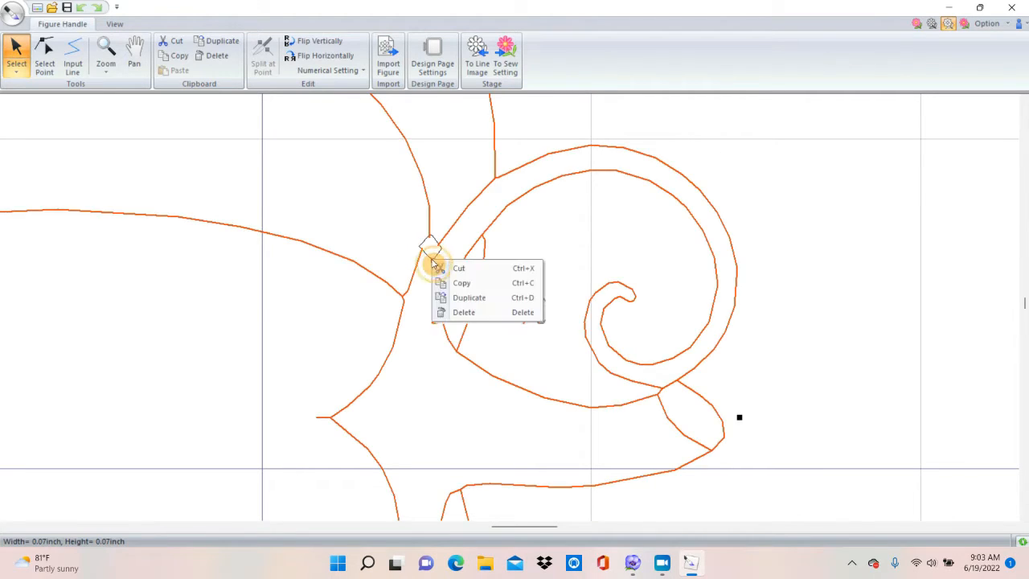
click(462, 312)
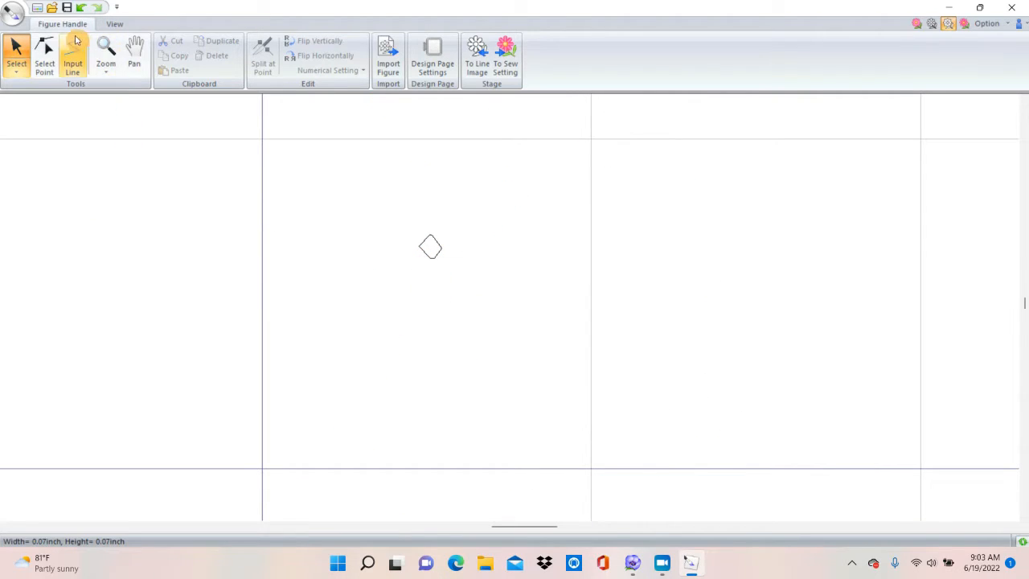
click(81, 9)
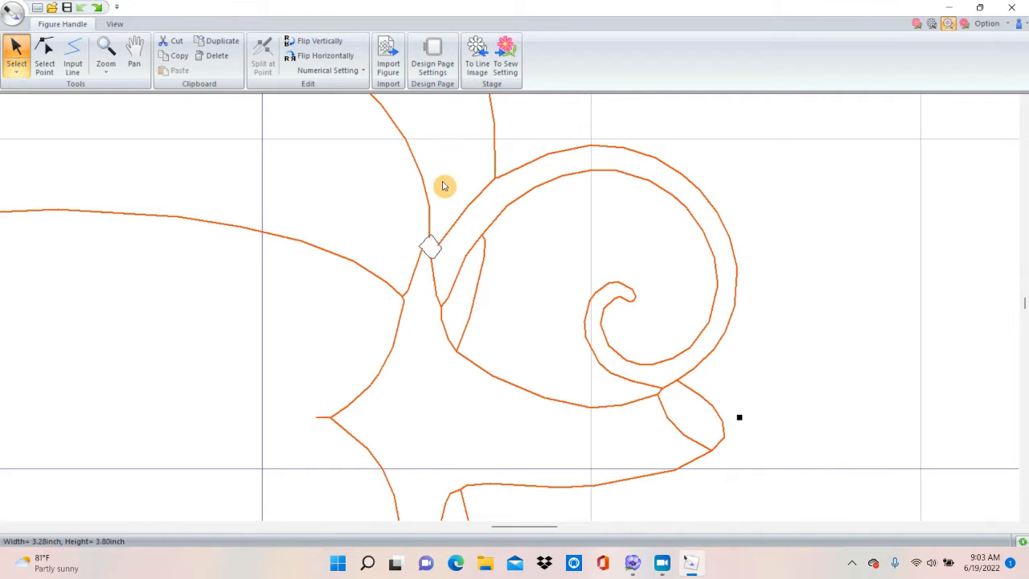
Select only the small diamond shape where the tendril meets the stem and delete it
click(486, 206)
click(437, 247)
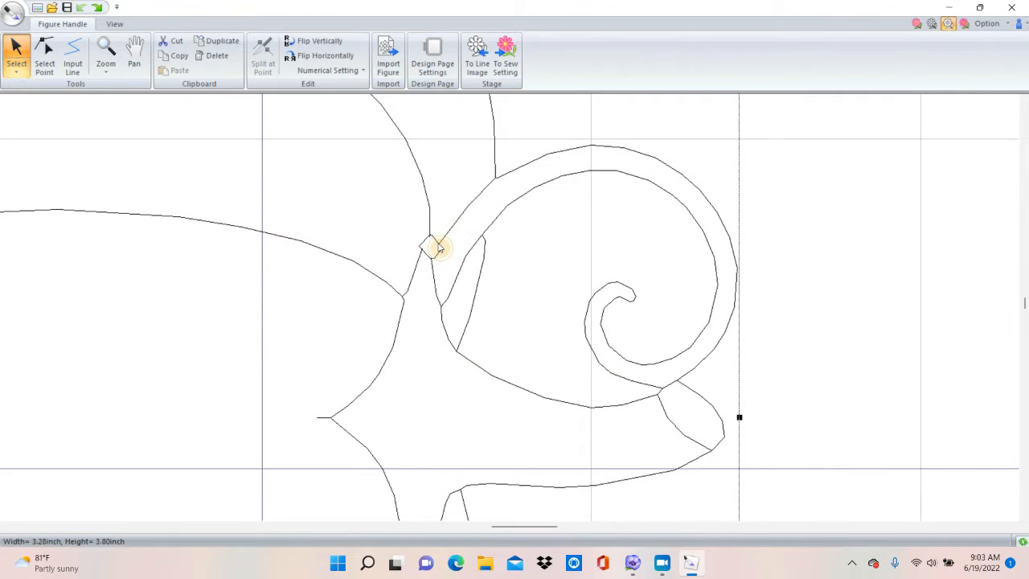
click(434, 245)
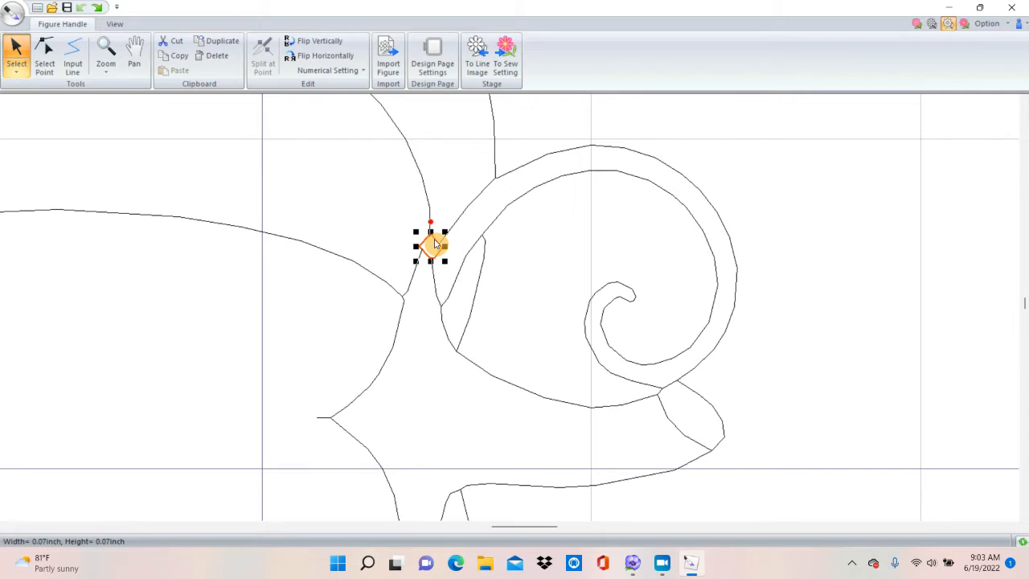
right_click(434, 244)
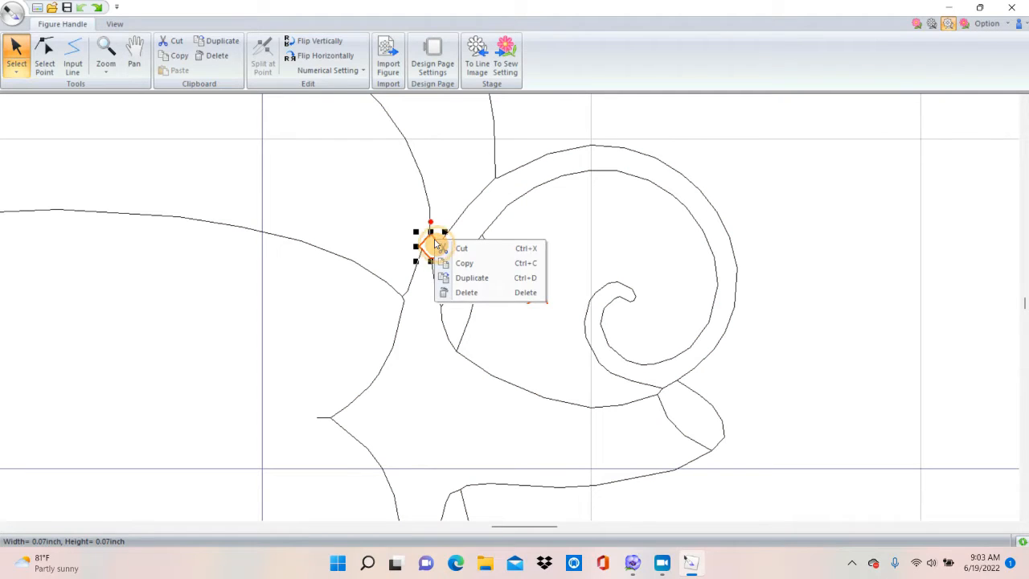
click(471, 297)
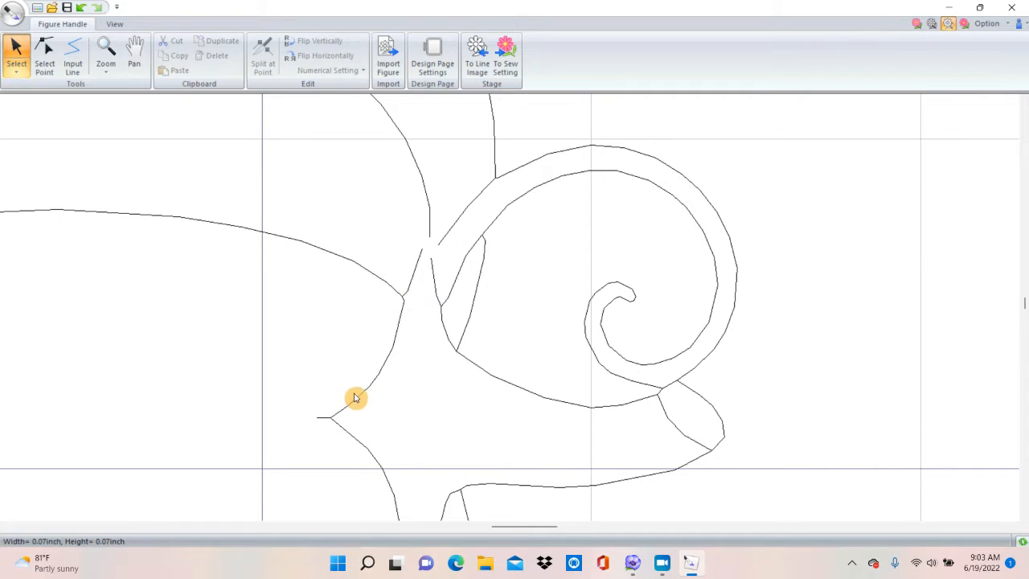
Delete the end point of the short stray line sticking out from the pointed tip of the stem base
click(44, 56)
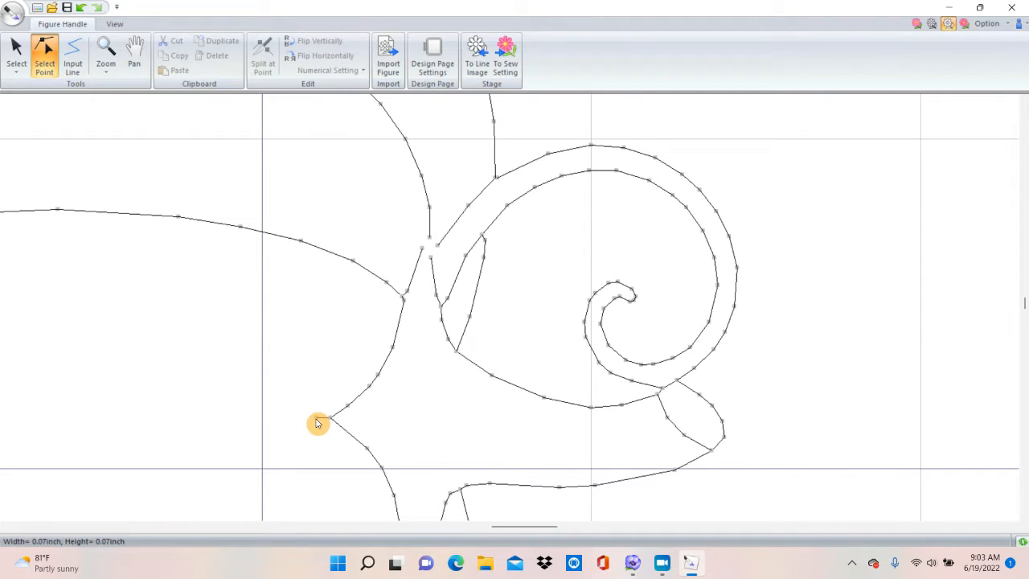
click(105, 60)
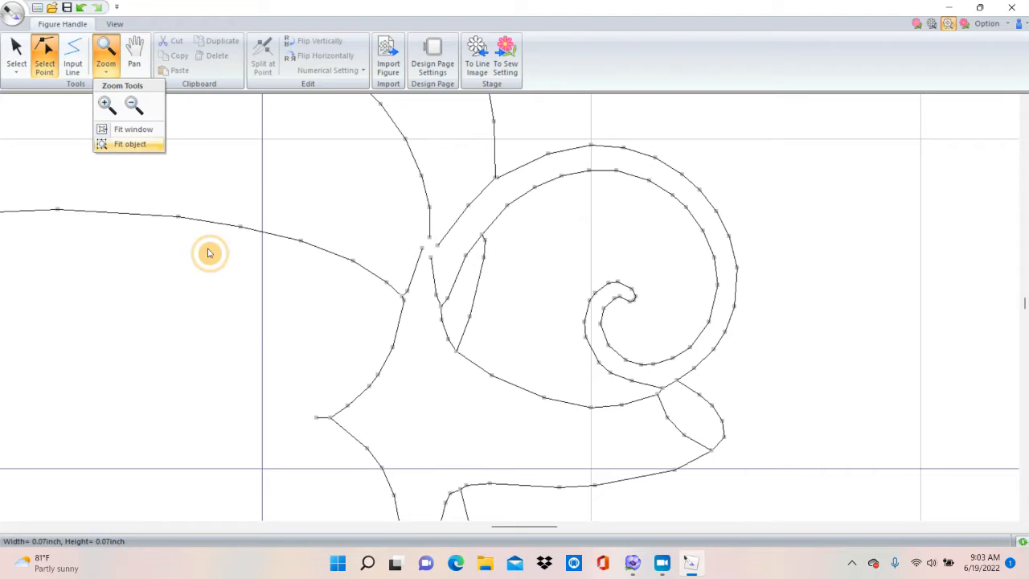
click(106, 103)
drag(275, 322, 429, 488)
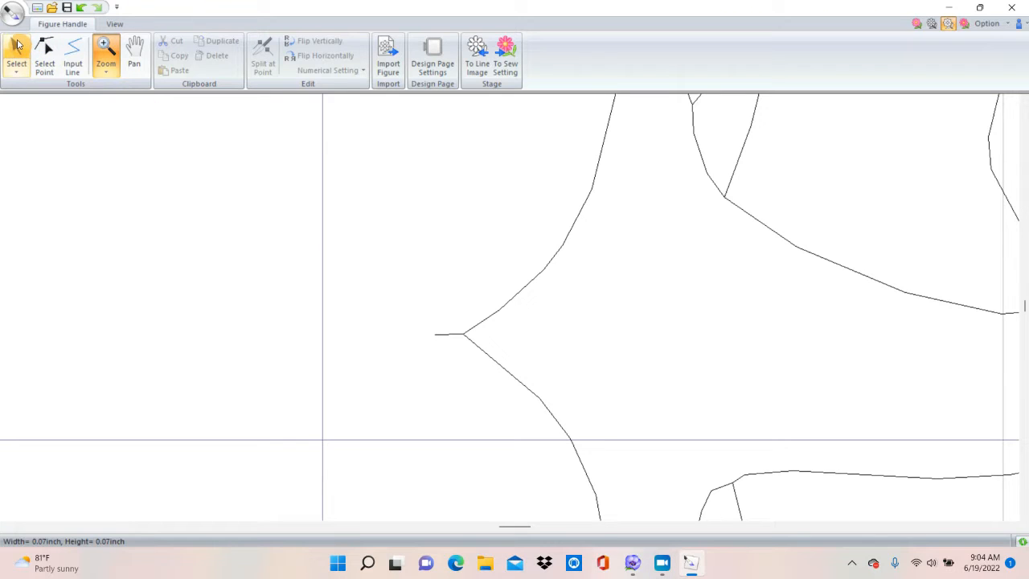
click(44, 55)
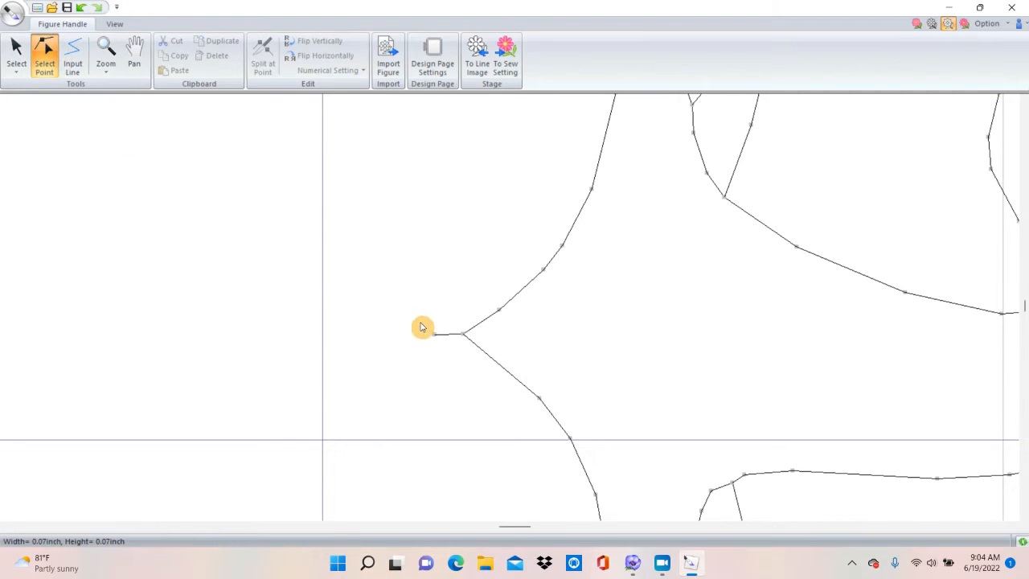
click(441, 341)
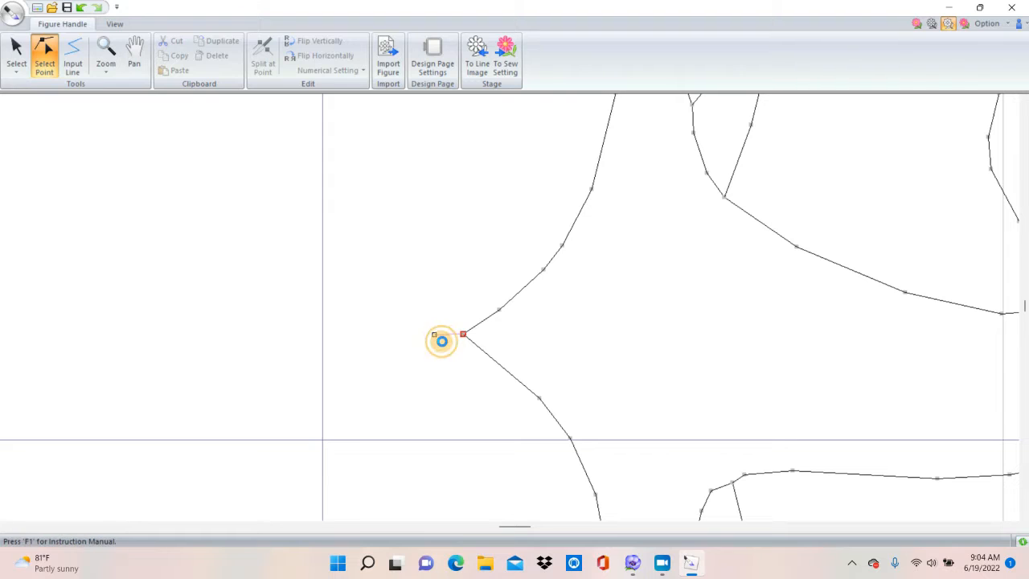
click(441, 342)
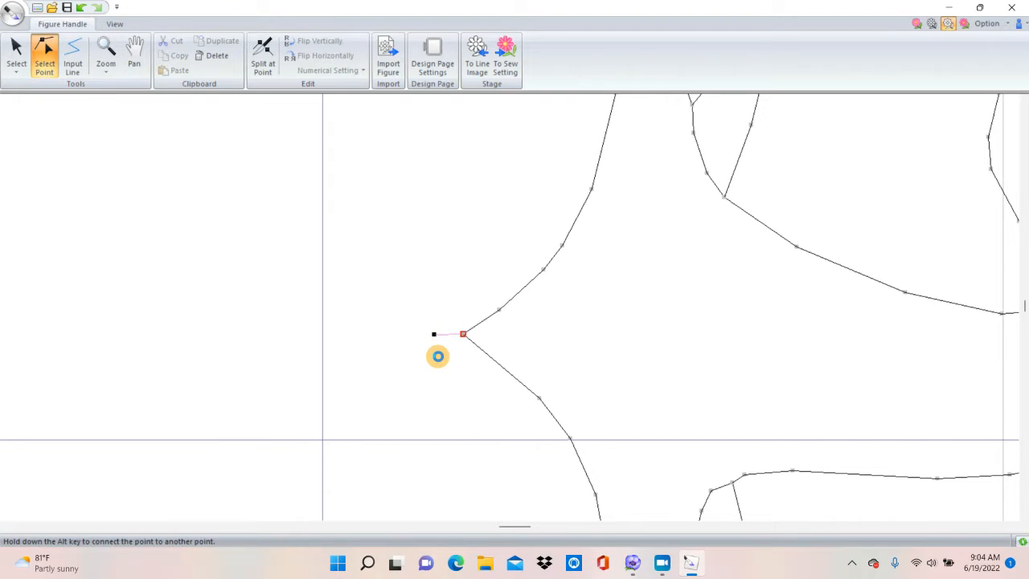
key(Delete)
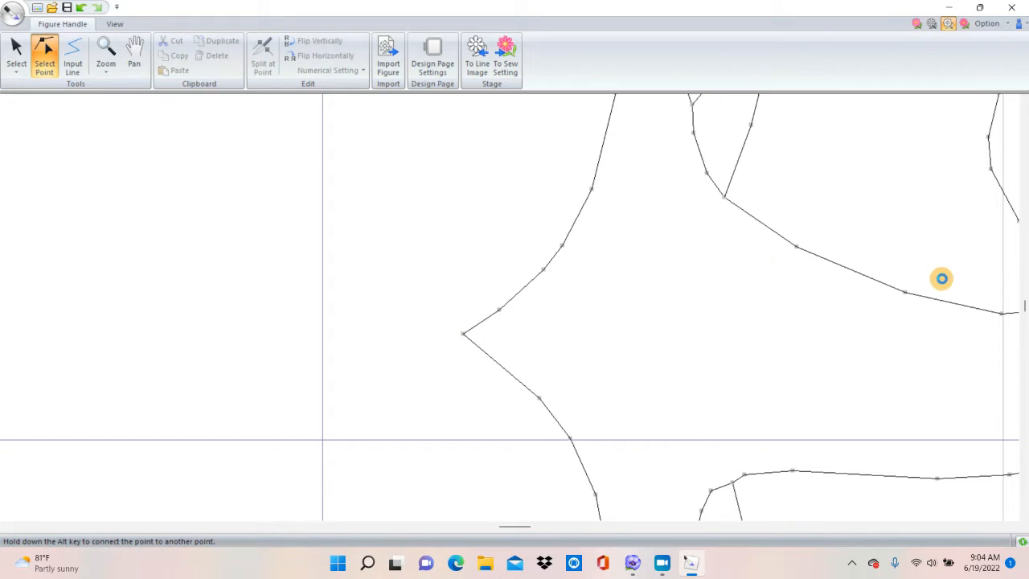
Move the junction point where the middle section's upper curve meets the stem base slightly outward
mouse_move(1026, 307)
mouse_down()
mouse_move(1025, 296)
mouse_move(1026, 308)
mouse_up()
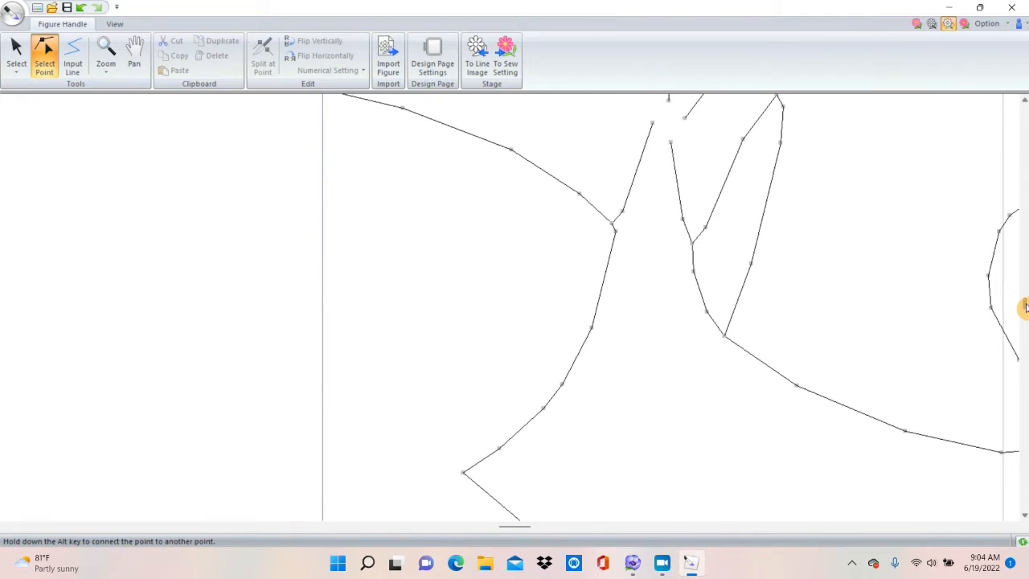
click(613, 227)
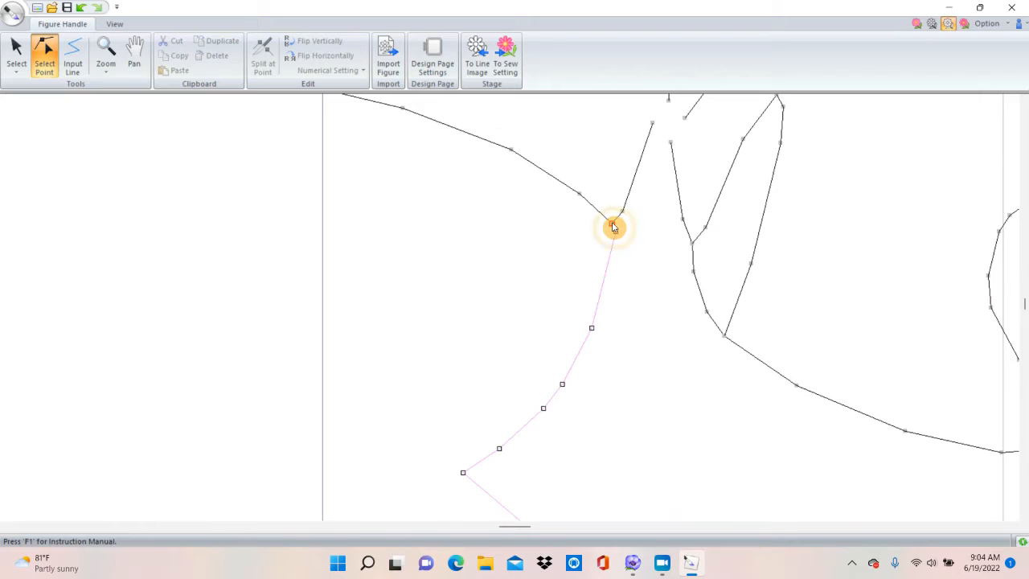
click(614, 228)
drag(621, 227, 619, 227)
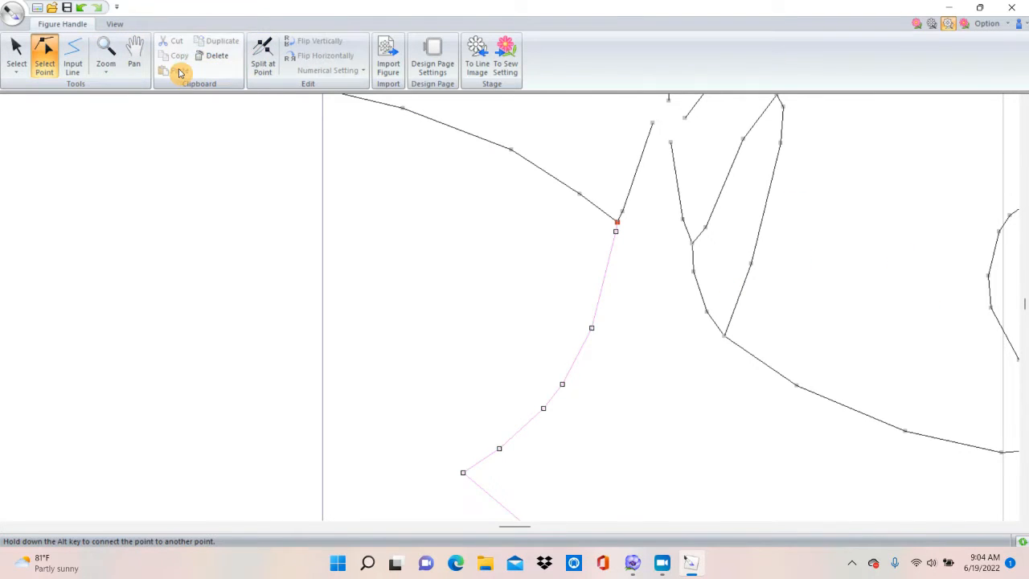
Check the whole pumpkin outline, and examine the open line ends around the stem and tendril up close
click(107, 67)
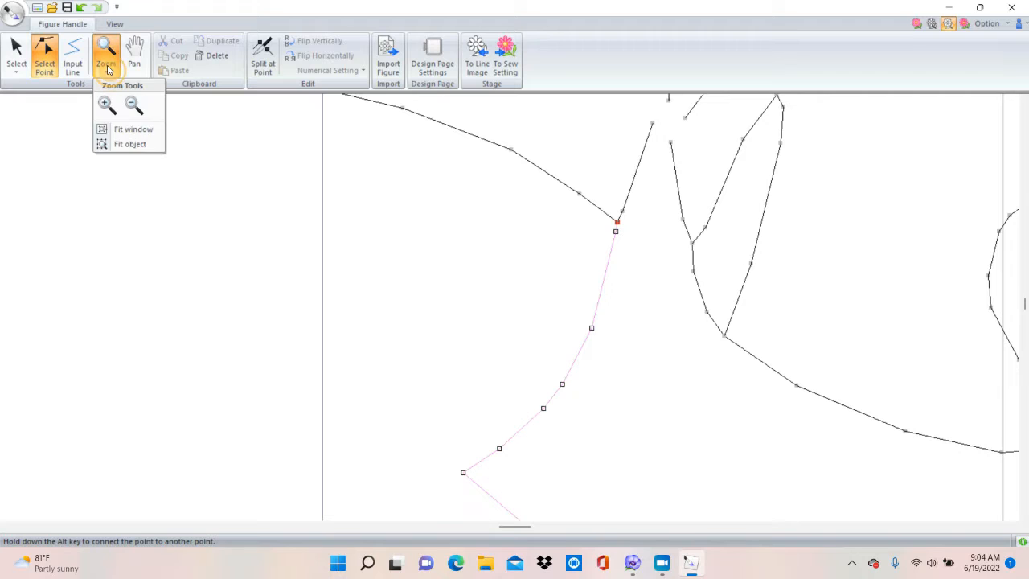
click(126, 130)
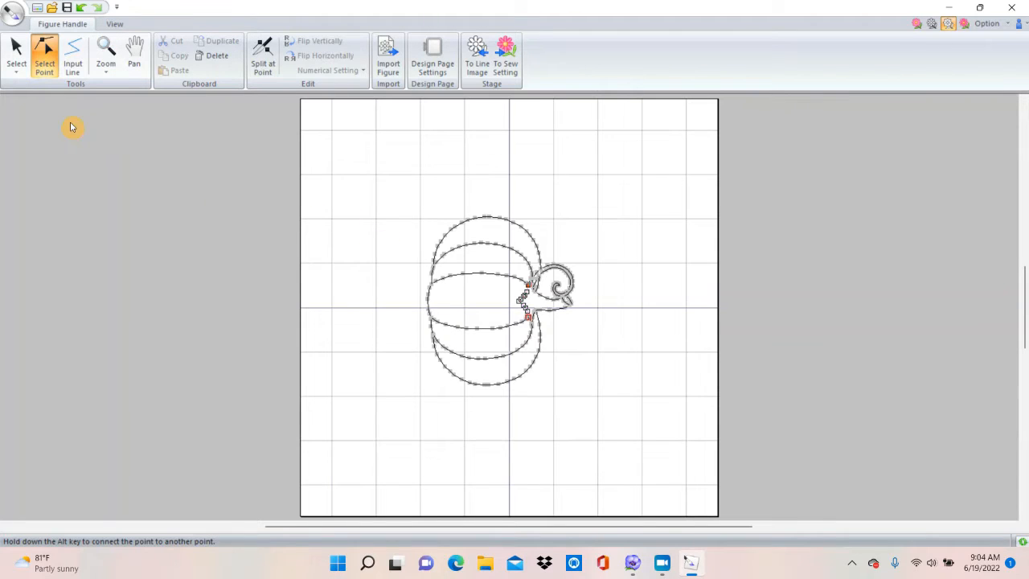
click(109, 50)
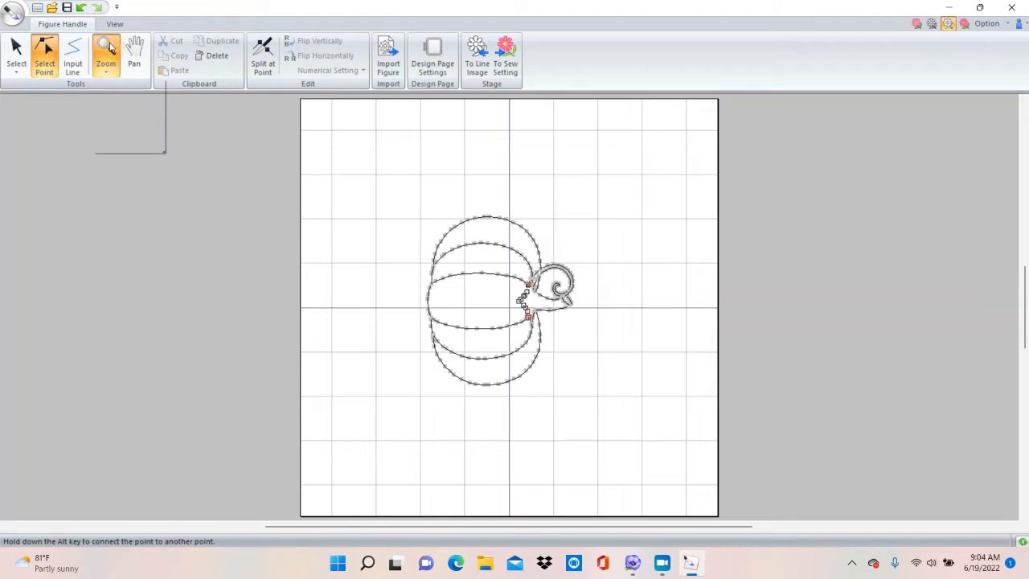
click(106, 108)
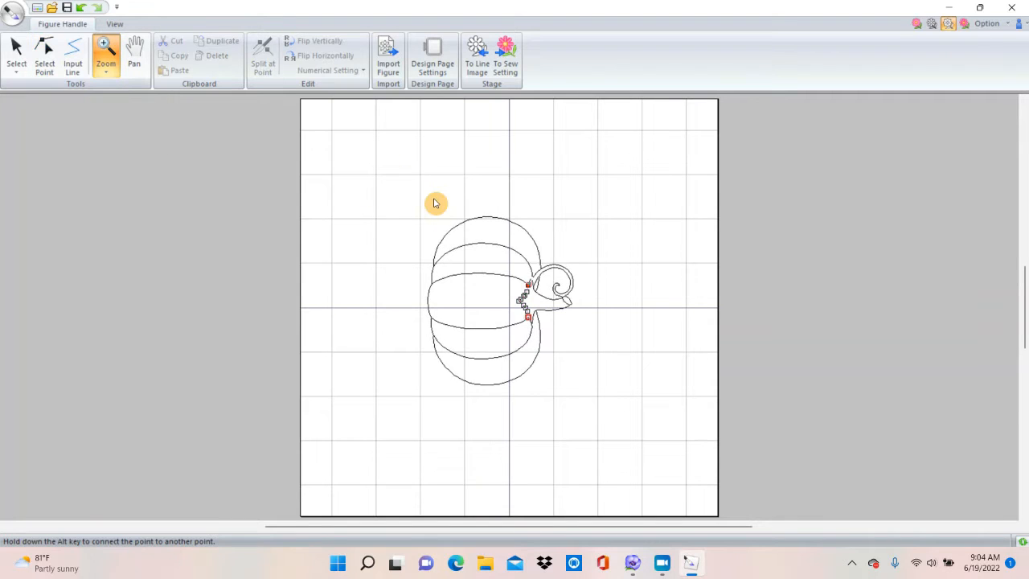
drag(402, 198, 587, 394)
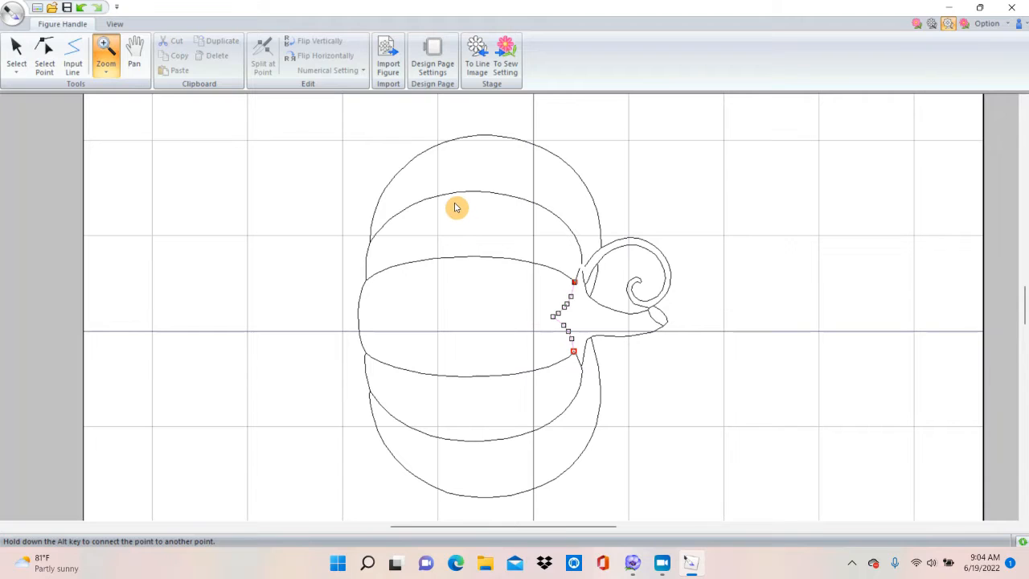
drag(494, 187, 708, 395)
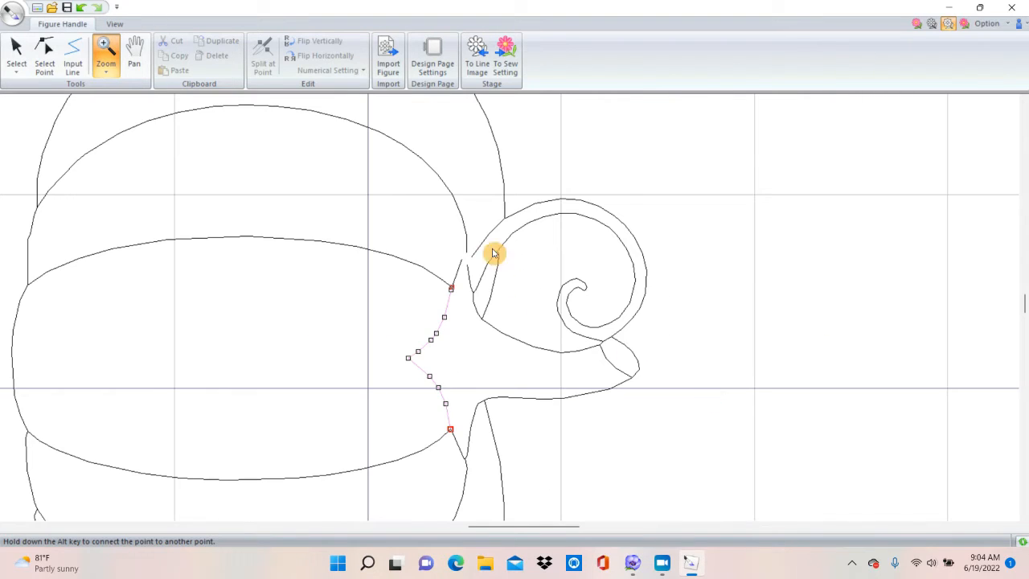
click(16, 53)
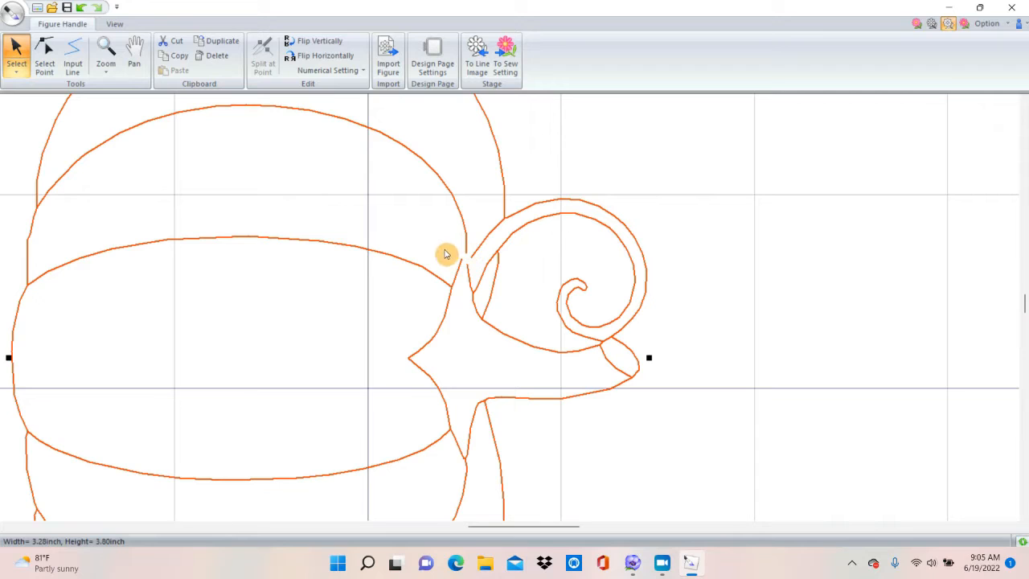
click(477, 249)
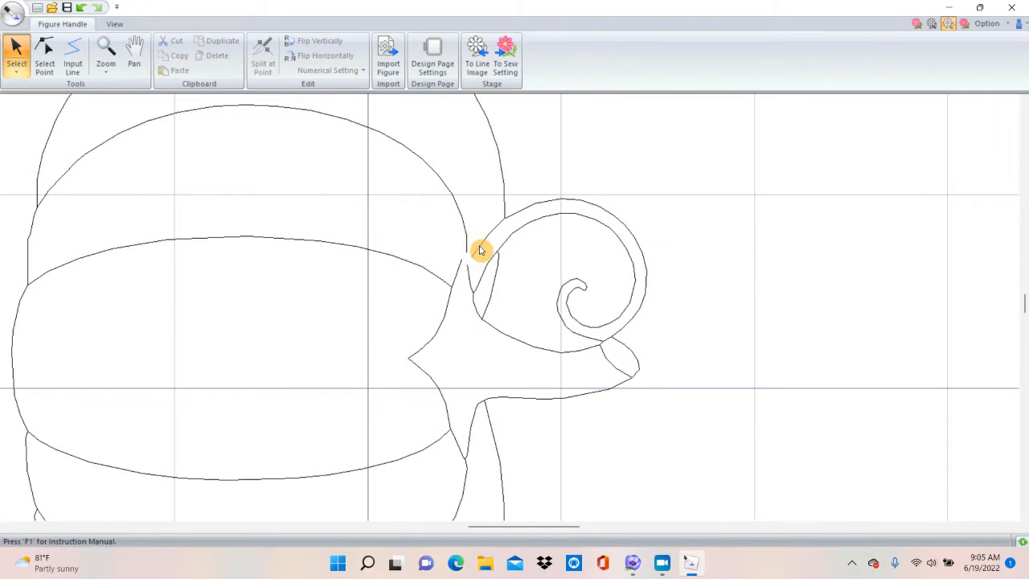
Delete the two loose points of the tendril's outer line, trimming it back to its junction with the pumpkin's outer curve
click(44, 57)
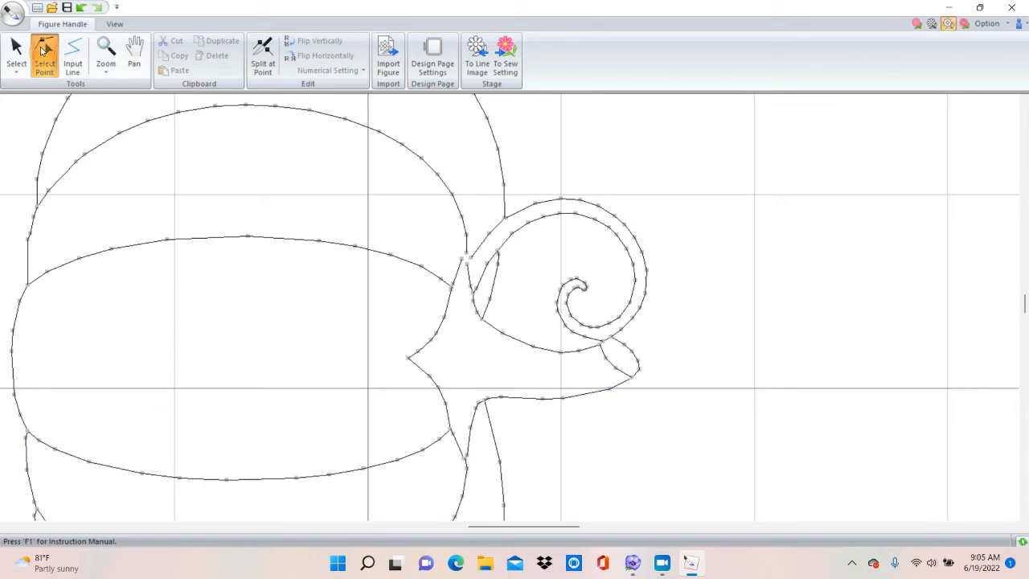
click(472, 260)
click(472, 261)
key(Delete)
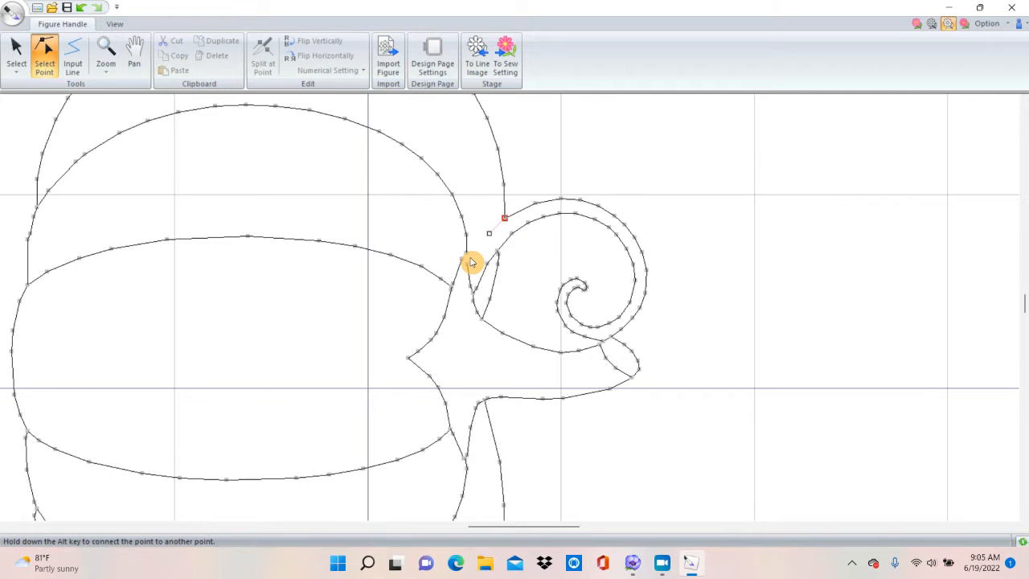
click(490, 236)
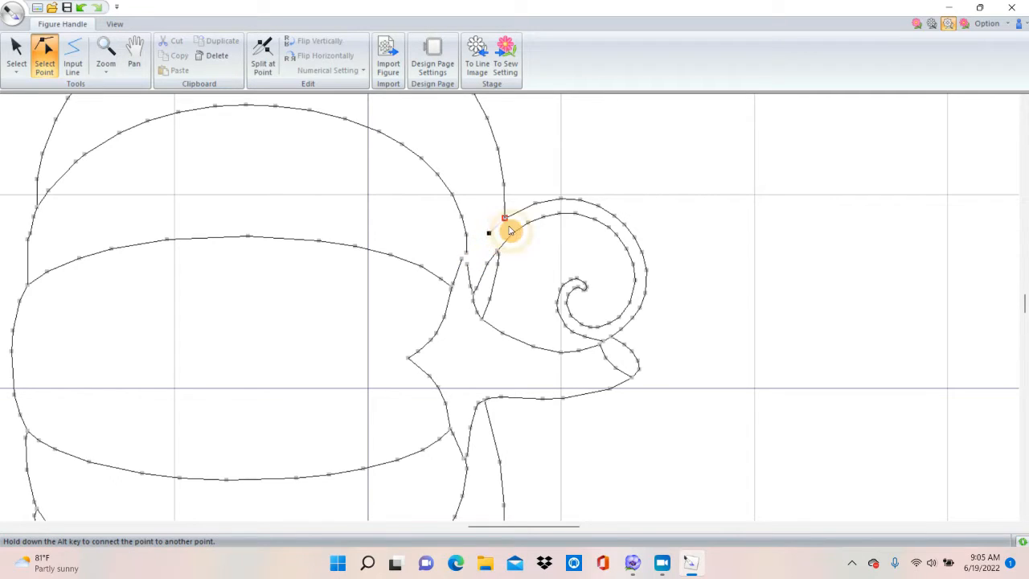
key(Delete)
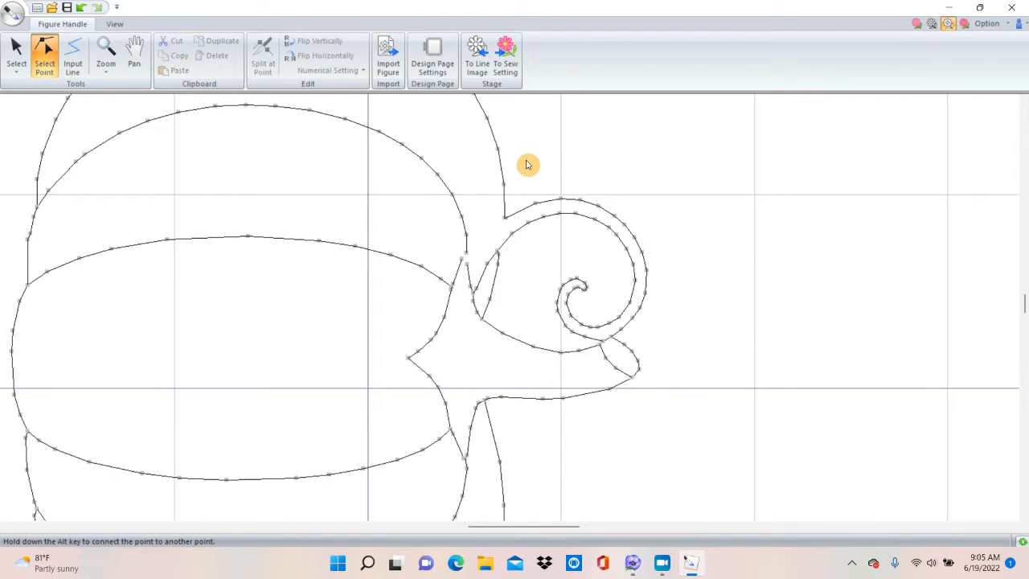
Delete all points along the tendril's outer curve, between the pumpkin's outer curve and the stem tip
drag(526, 162, 666, 332)
drag(527, 181, 635, 276)
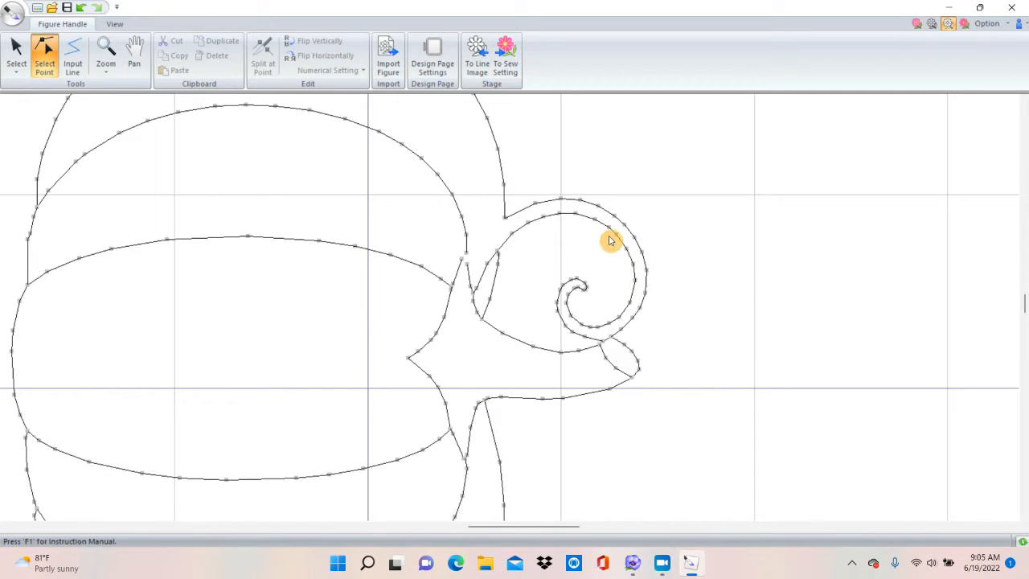
click(567, 214)
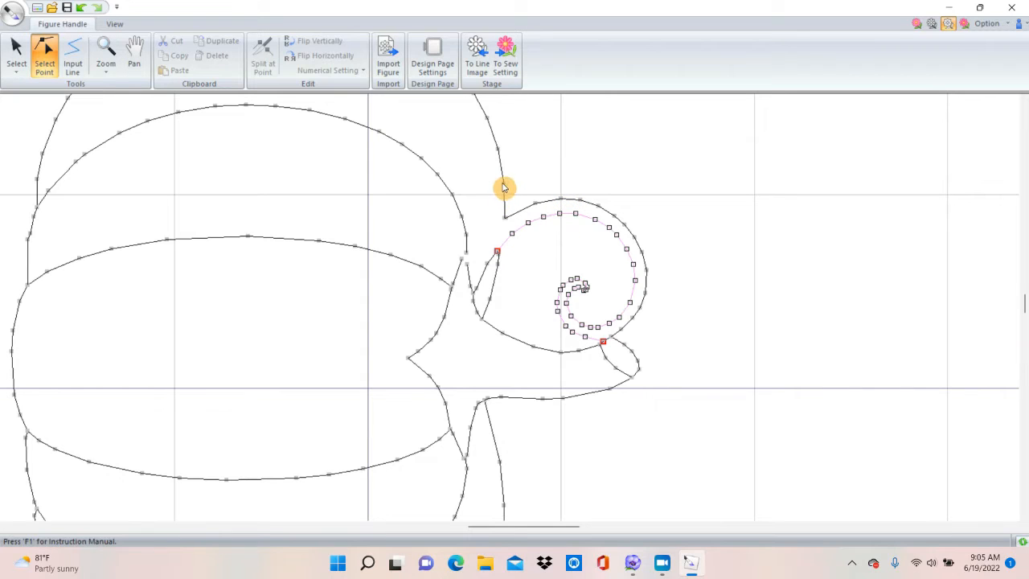
click(611, 331)
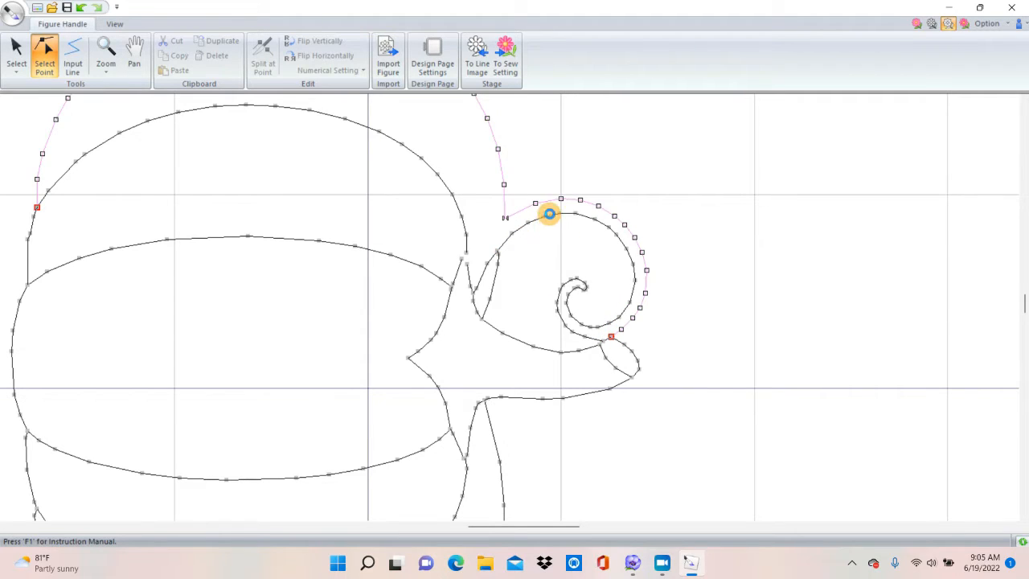
drag(532, 177, 670, 337)
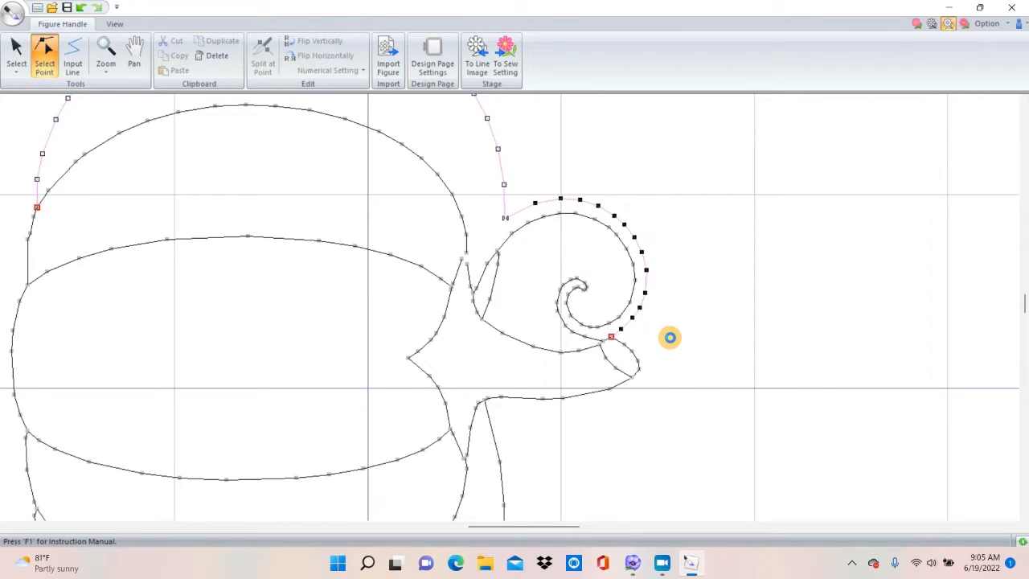
key(Delete)
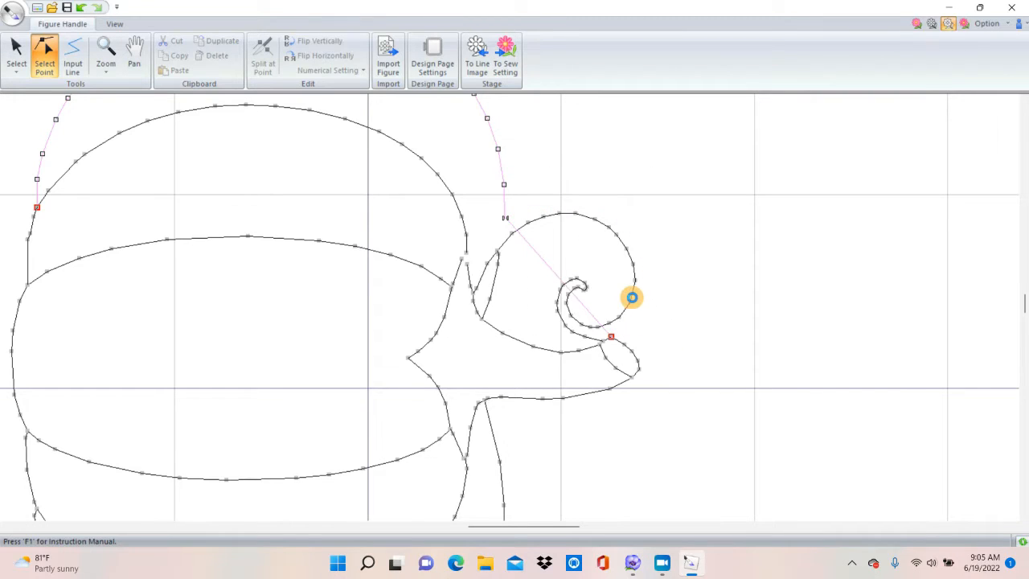
Delete the points forming the spiral of the tendril's inner line, leaving only the points near its two ends
click(570, 223)
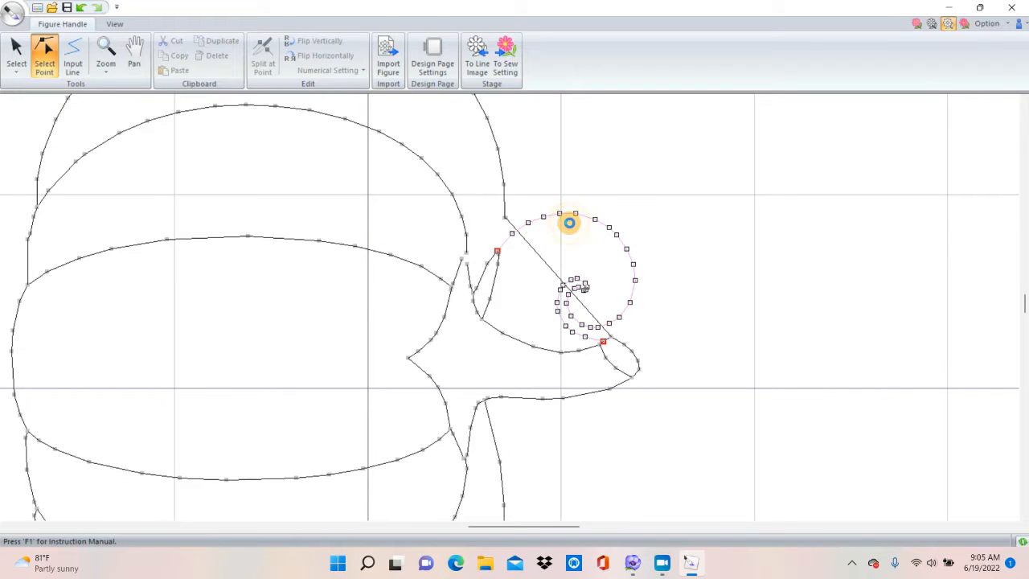
drag(521, 185, 670, 341)
key(Delete)
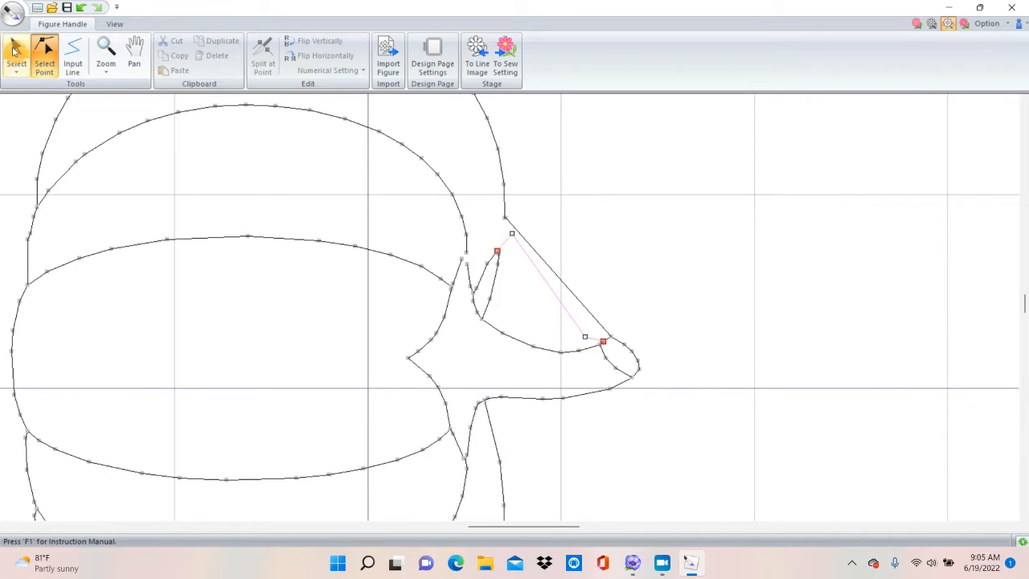
Split the tendril's leftover outer line from the stem tip at their junction point, pull its end away and delete that end point
click(105, 56)
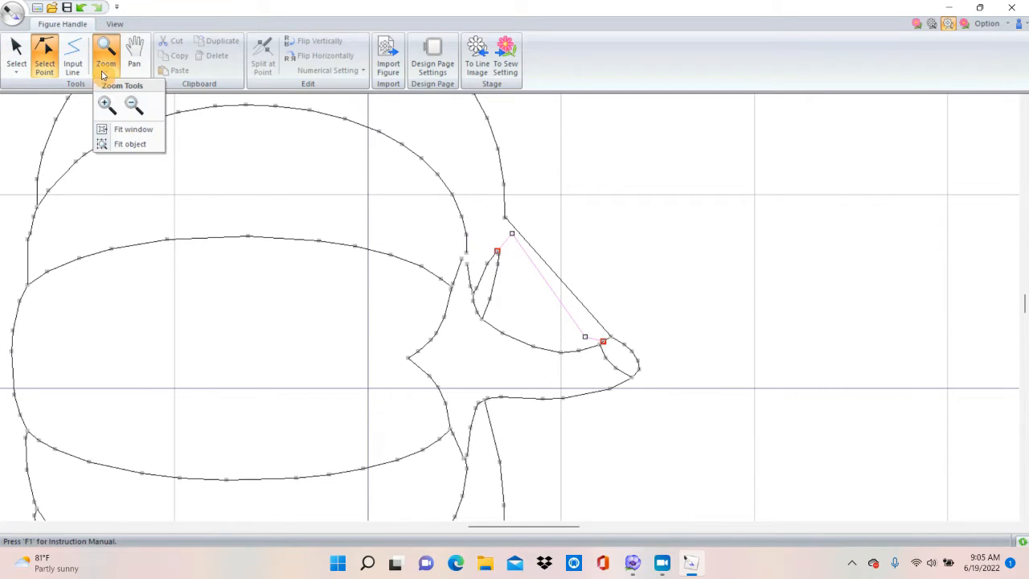
click(107, 102)
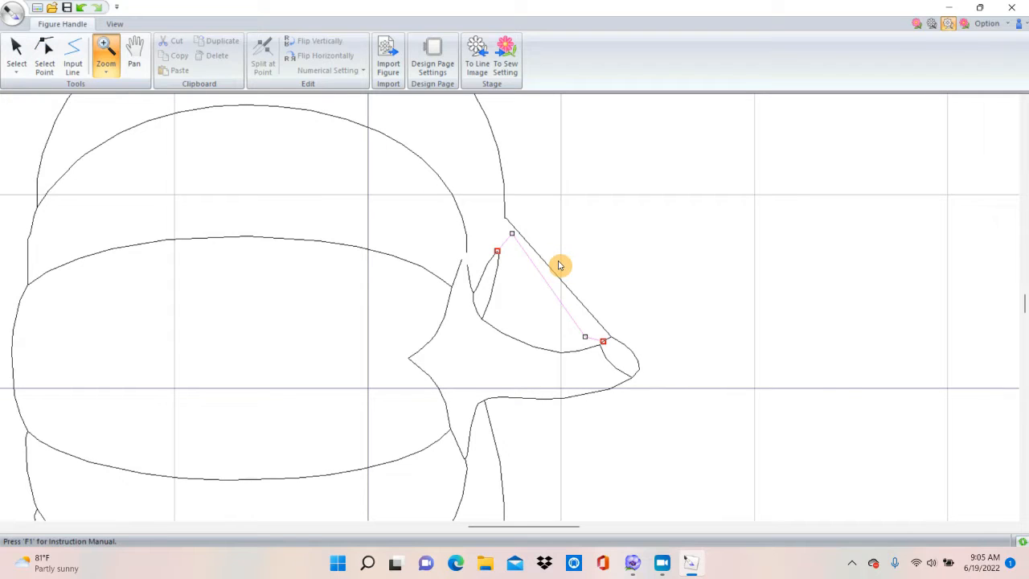
drag(544, 263, 684, 411)
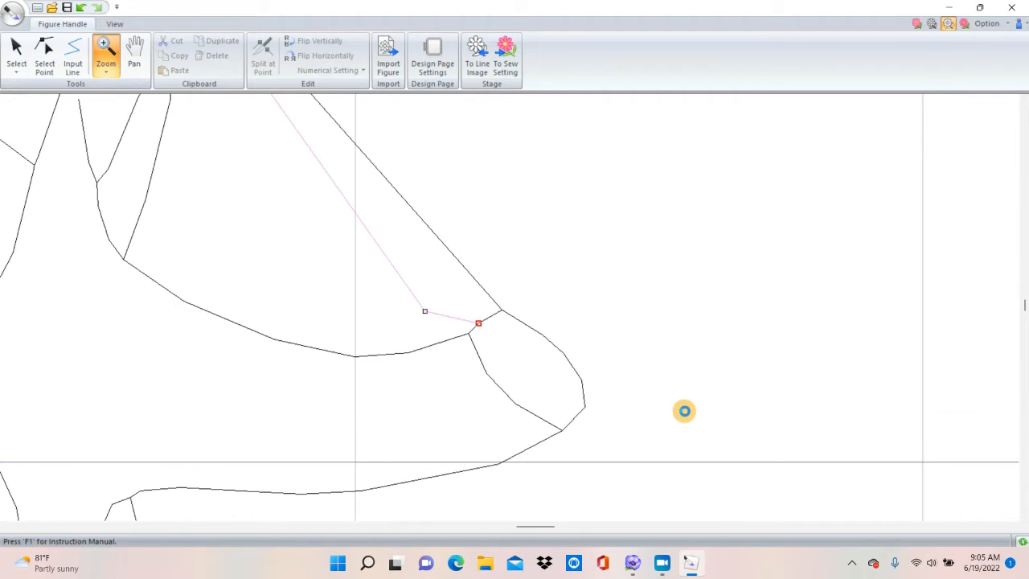
drag(383, 260, 582, 387)
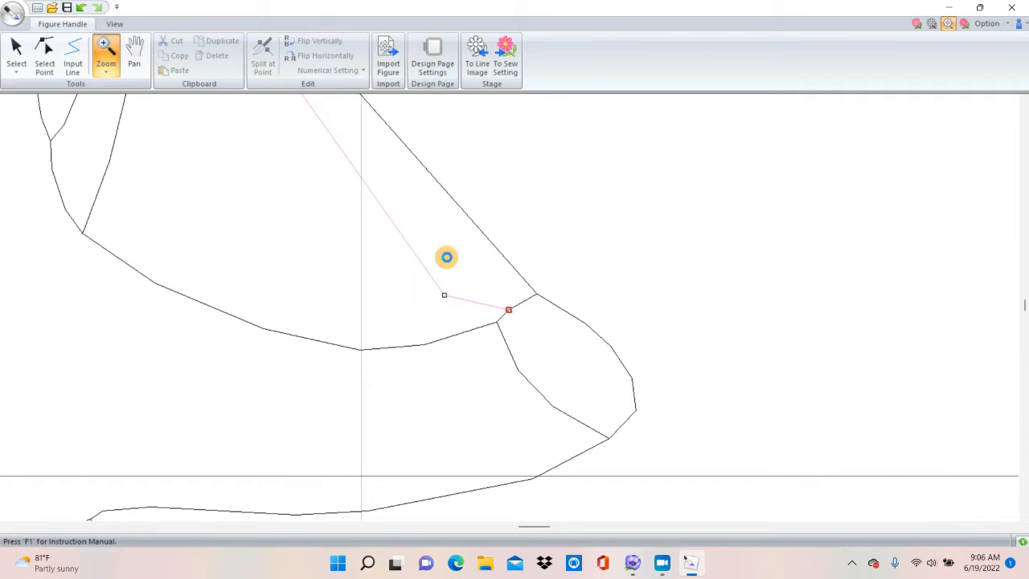
click(42, 46)
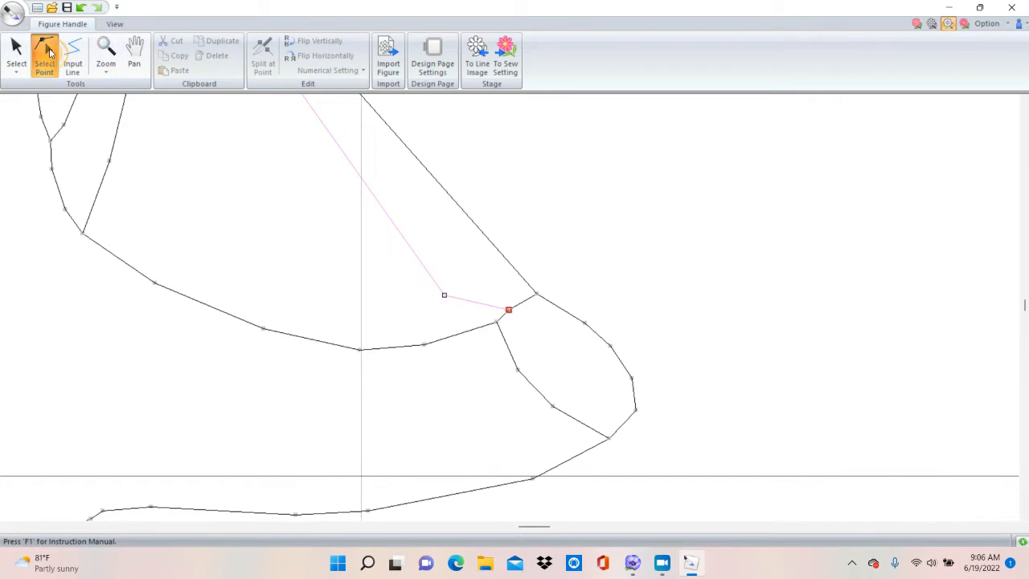
click(537, 295)
click(537, 294)
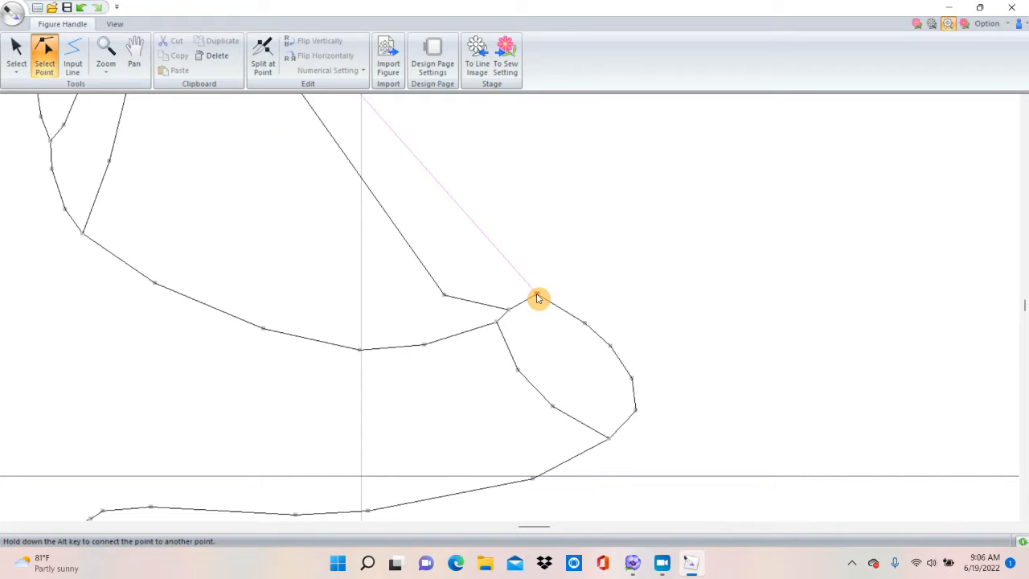
right_click(539, 298)
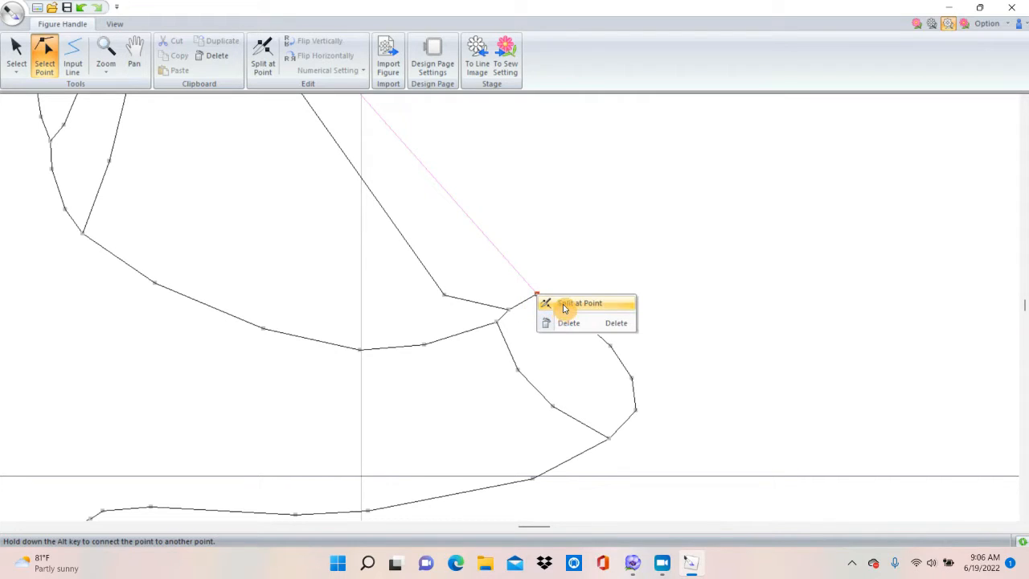
click(565, 302)
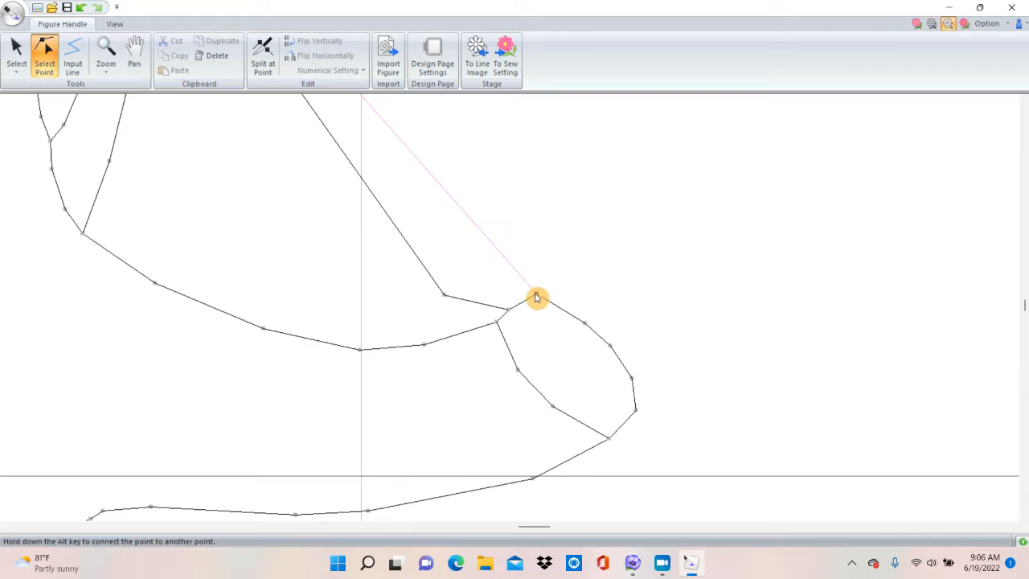
drag(537, 297, 556, 271)
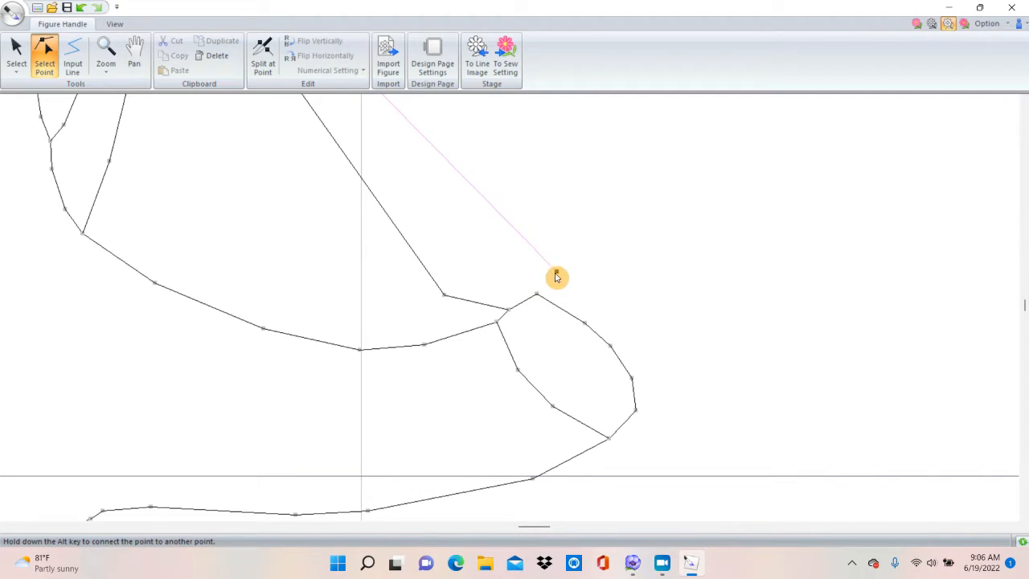
key(Delete)
Split the tendril's leftover inner line from the stem tip, pull its end away and delete that end point
click(509, 311)
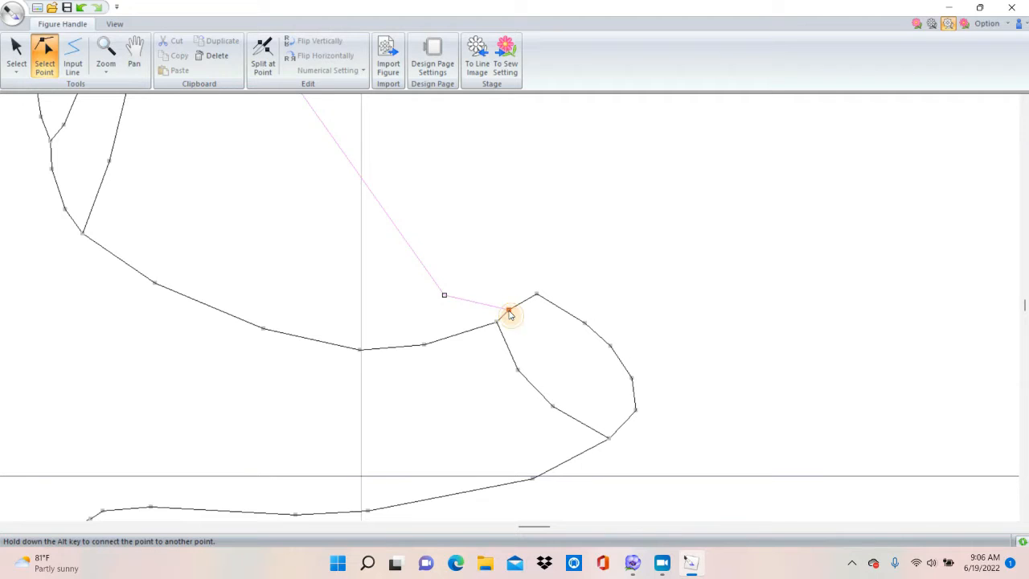
right_click(509, 312)
click(537, 321)
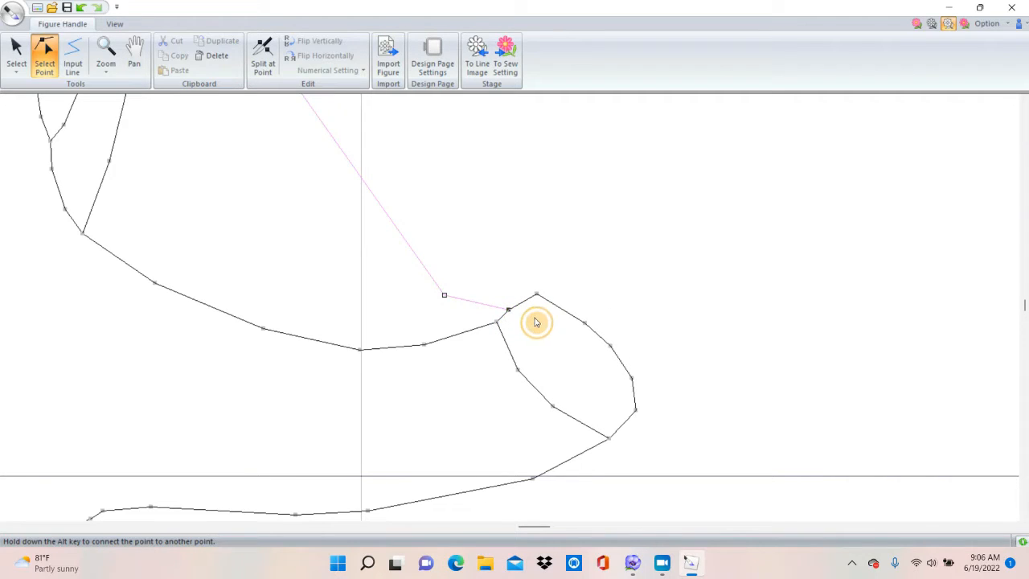
drag(509, 311, 523, 273)
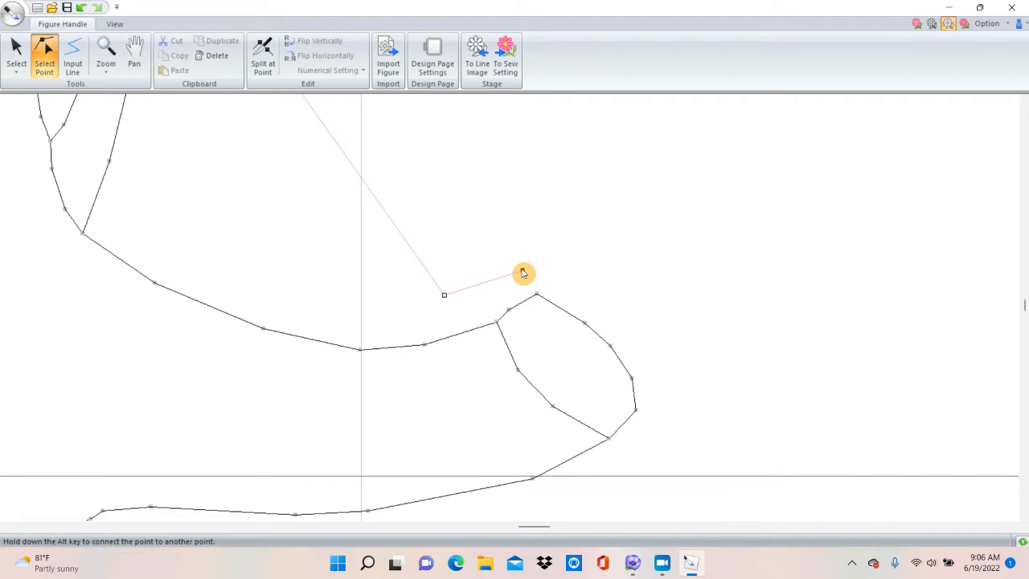
key(Delete)
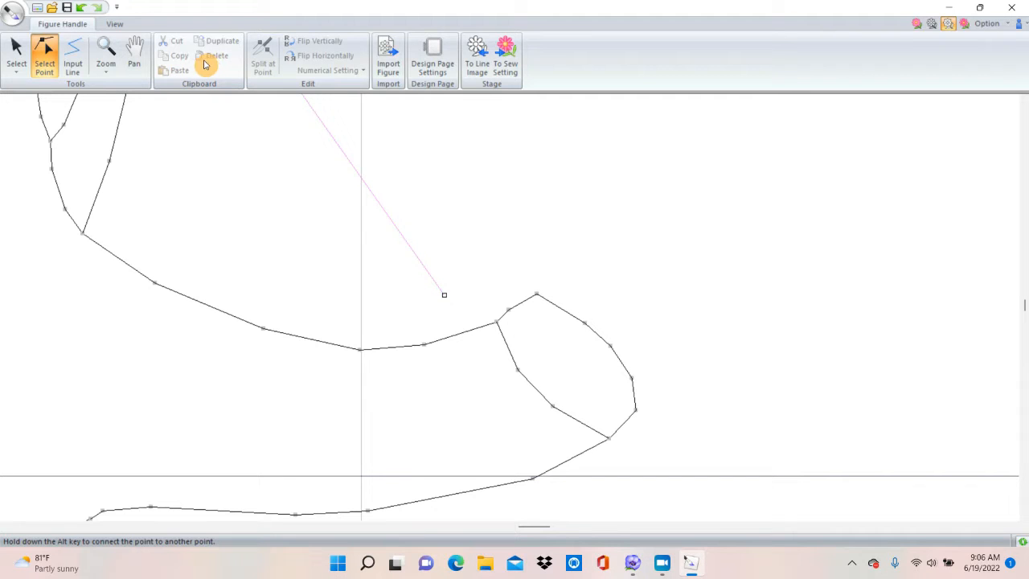
Delete the remaining points of the tendril's leftover inner line between the stem tip and the pointed tip of the stem base
click(109, 74)
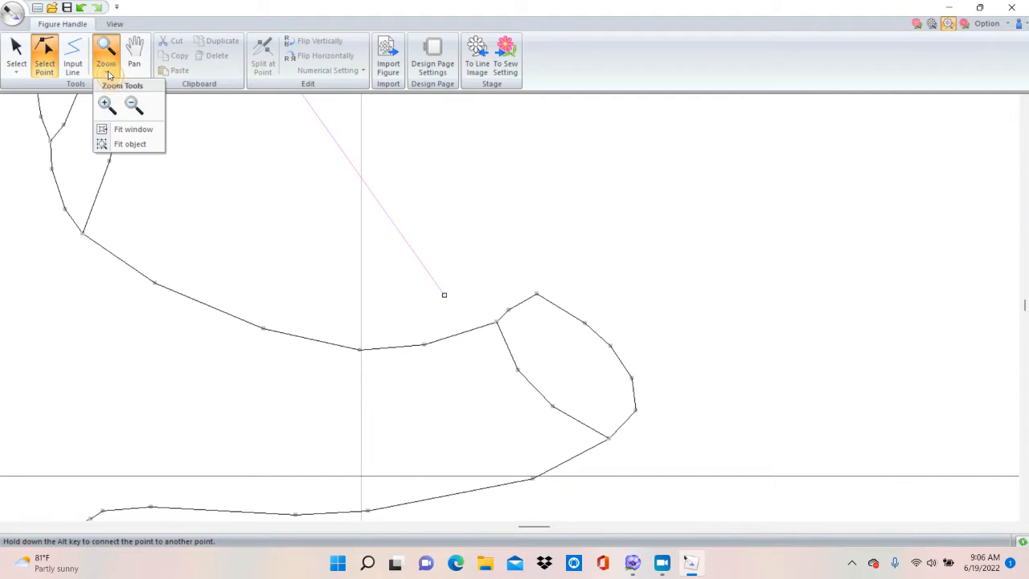
click(137, 147)
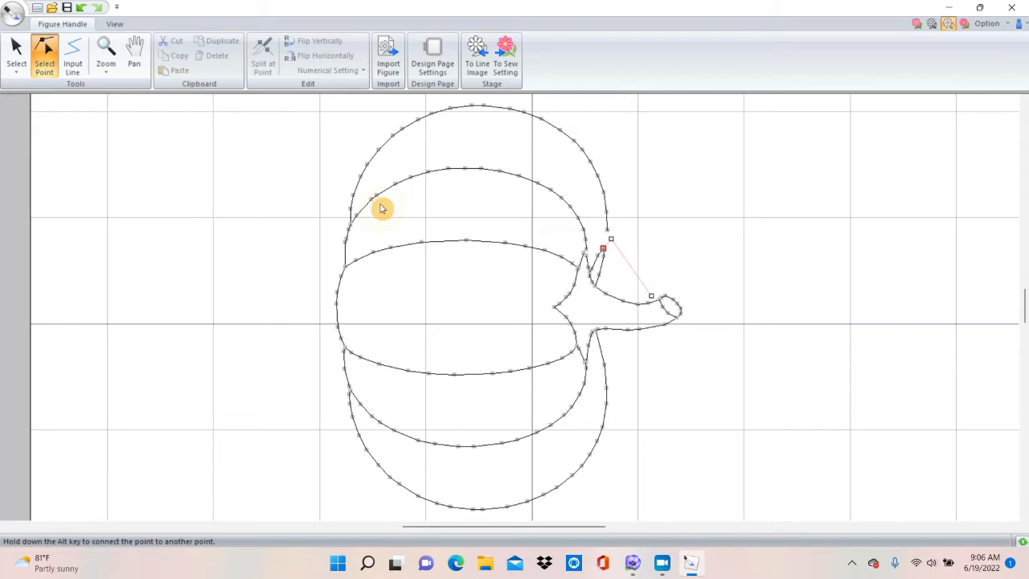
click(105, 66)
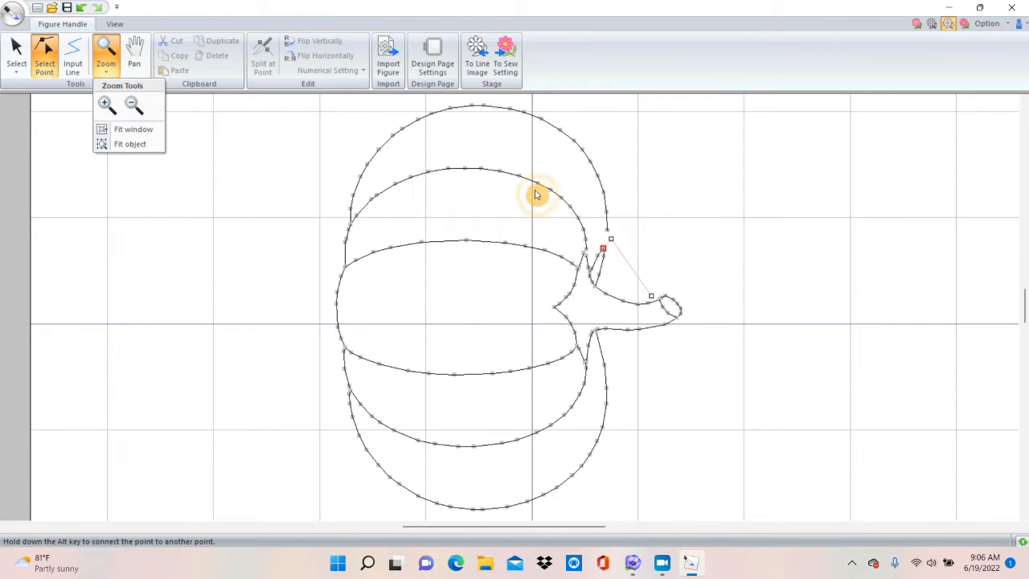
click(106, 104)
drag(577, 202, 674, 326)
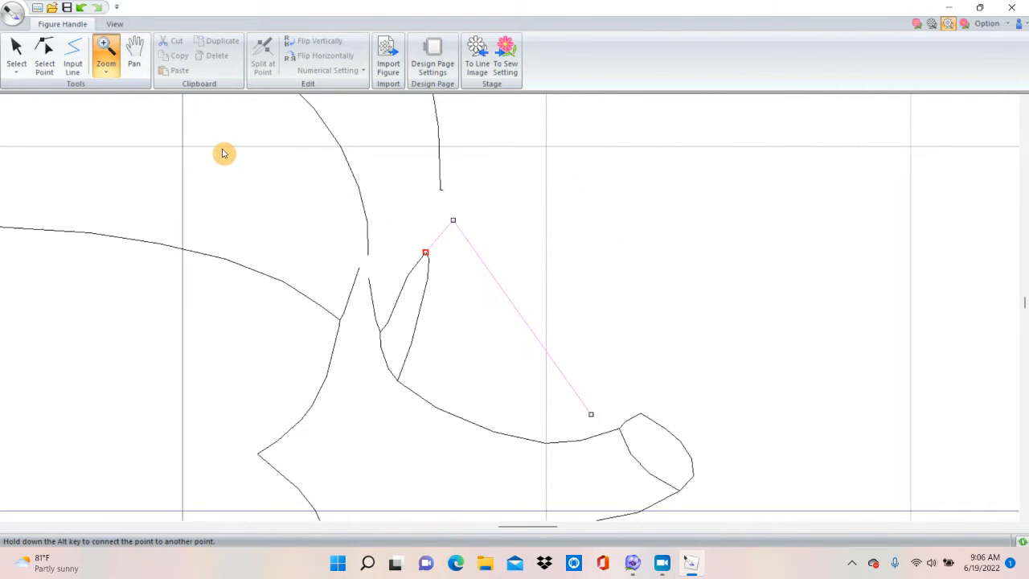
click(54, 50)
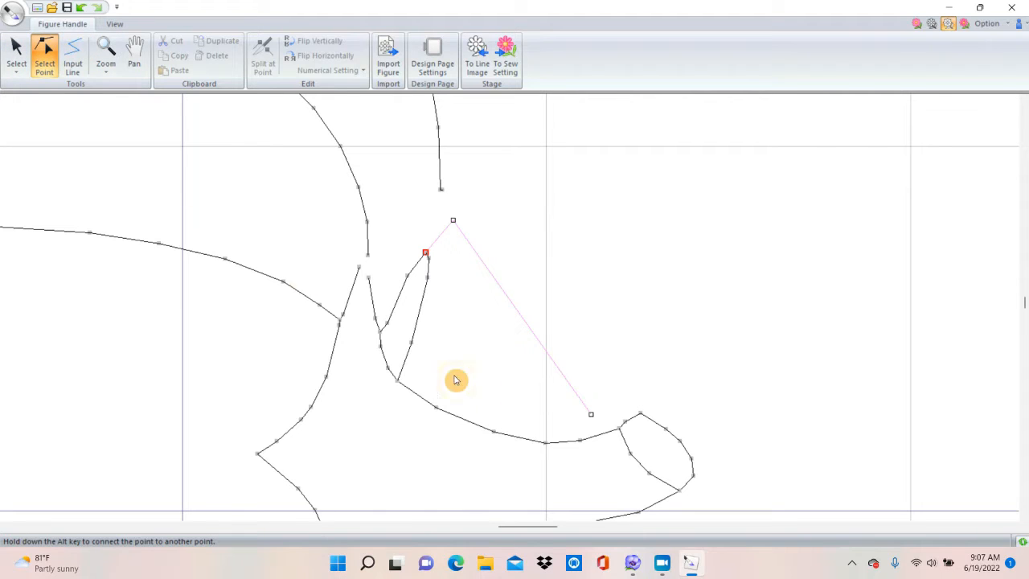
click(592, 415)
click(592, 416)
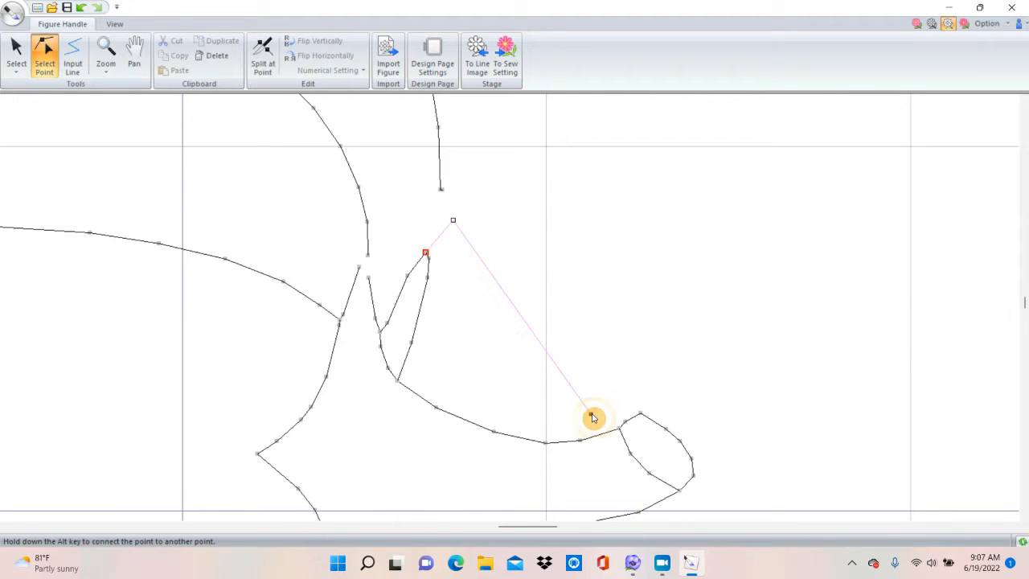
drag(592, 416, 453, 227)
key(Delete)
click(454, 225)
key(Delete)
click(443, 247)
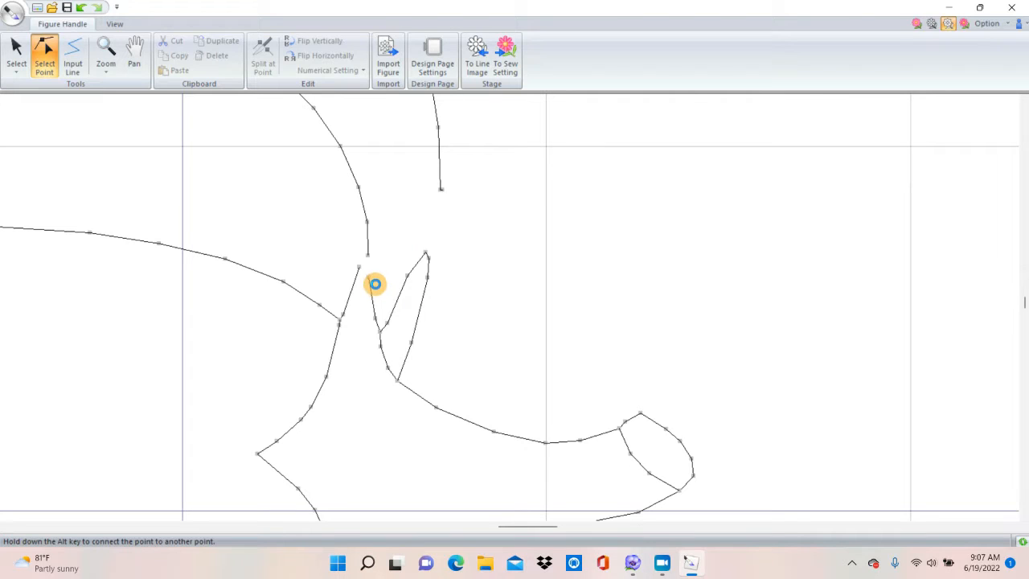
Try to connect the free end of the short right-hand stem line to the lower end of the long curve above it
click(106, 56)
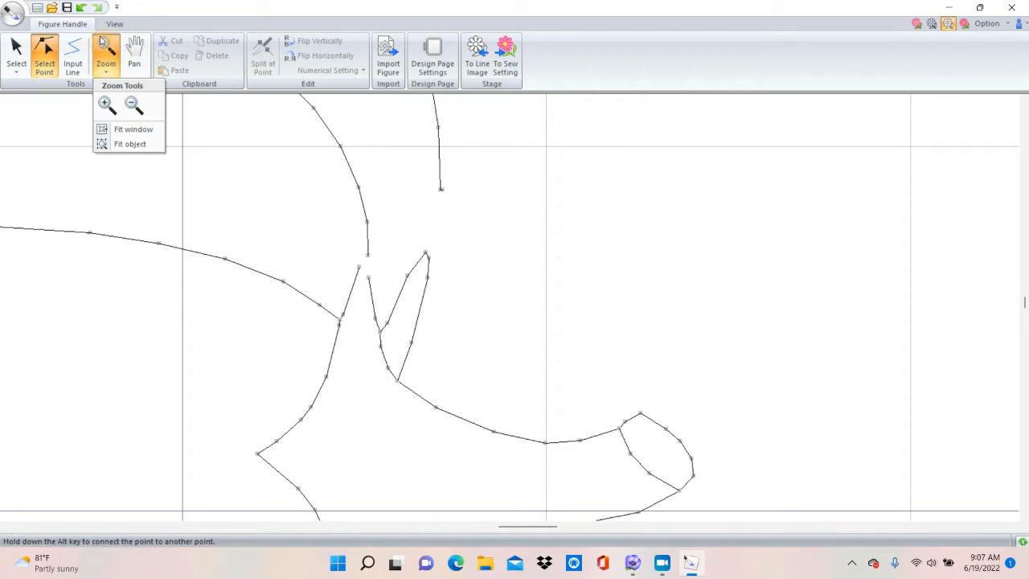
click(109, 106)
drag(291, 166, 482, 331)
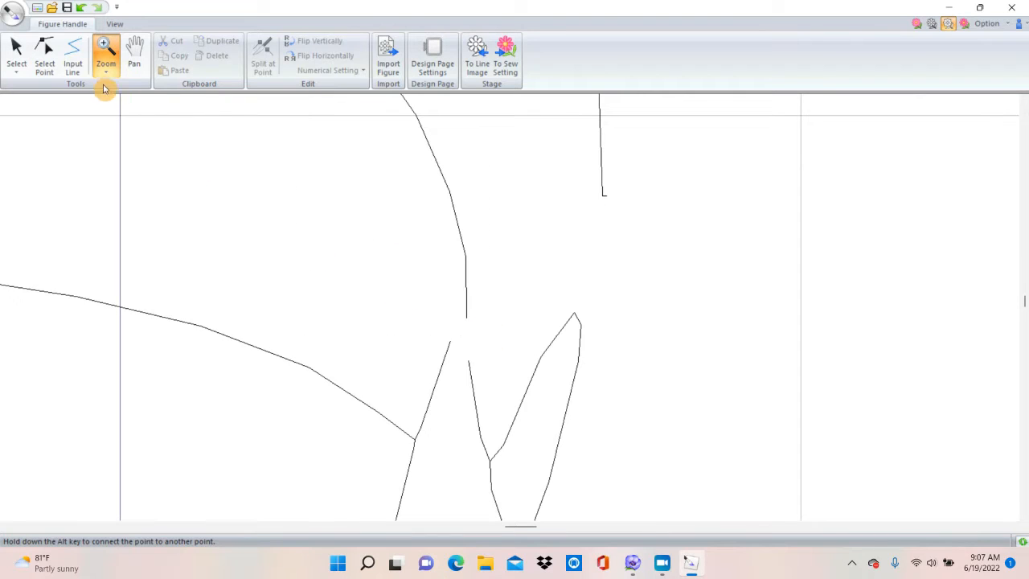
click(44, 56)
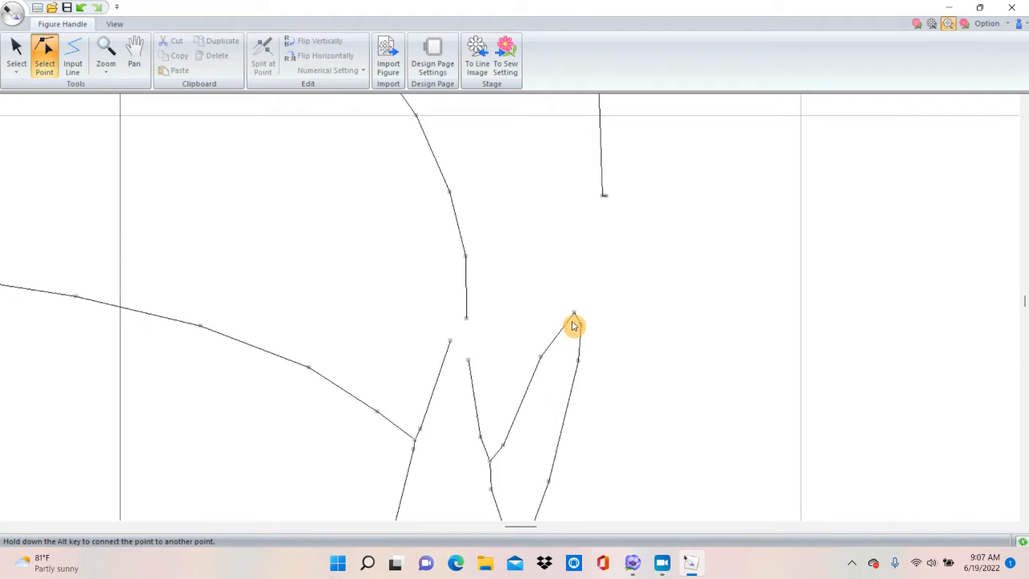
click(470, 362)
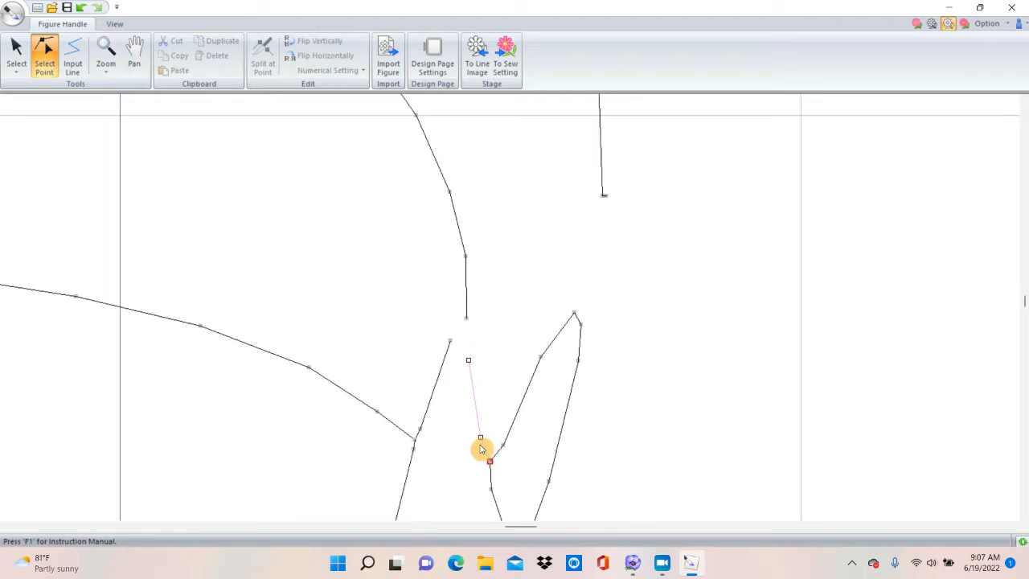
click(470, 364)
click(470, 364)
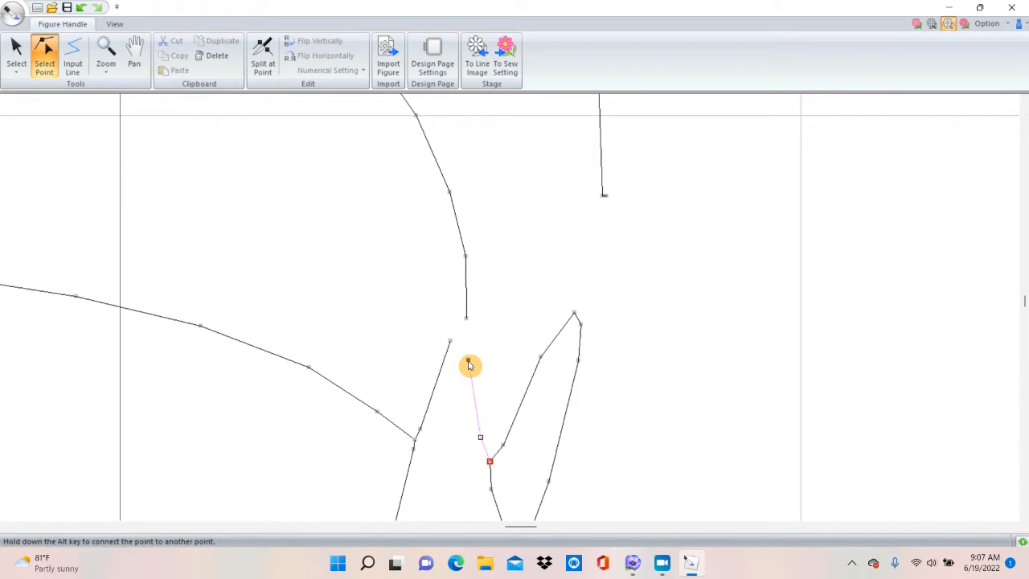
drag(469, 362, 469, 326)
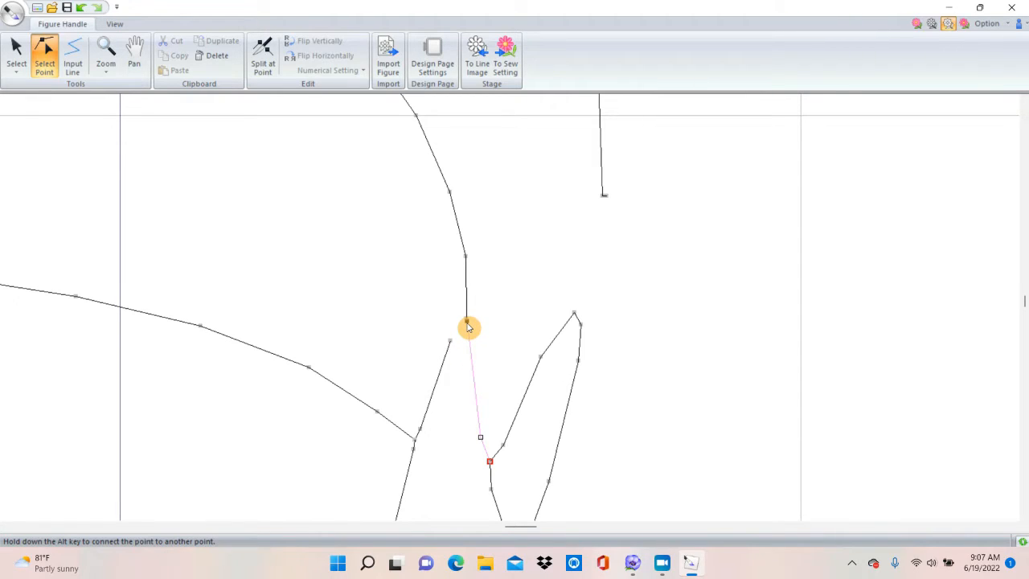
key(alt)
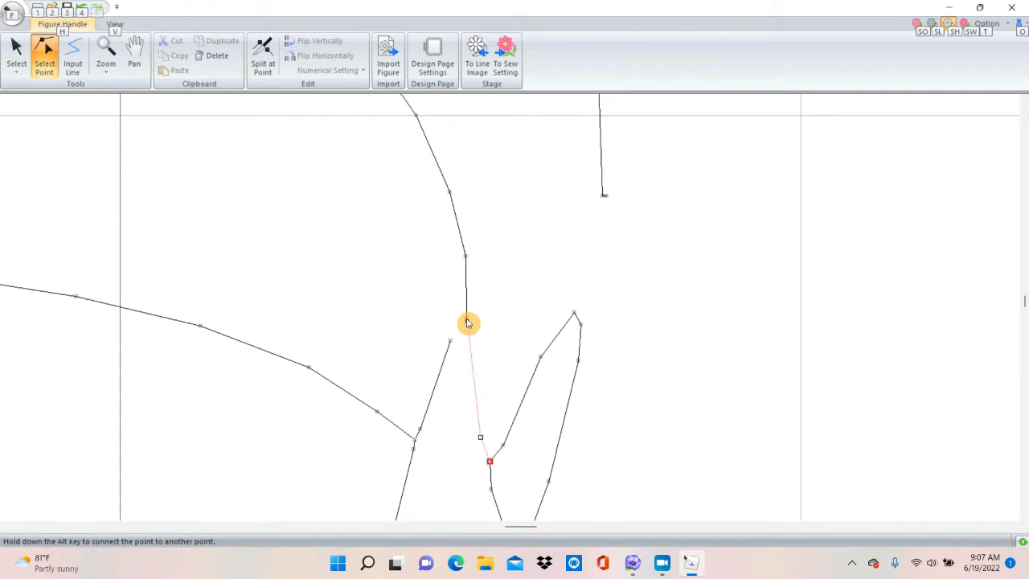
click(468, 323)
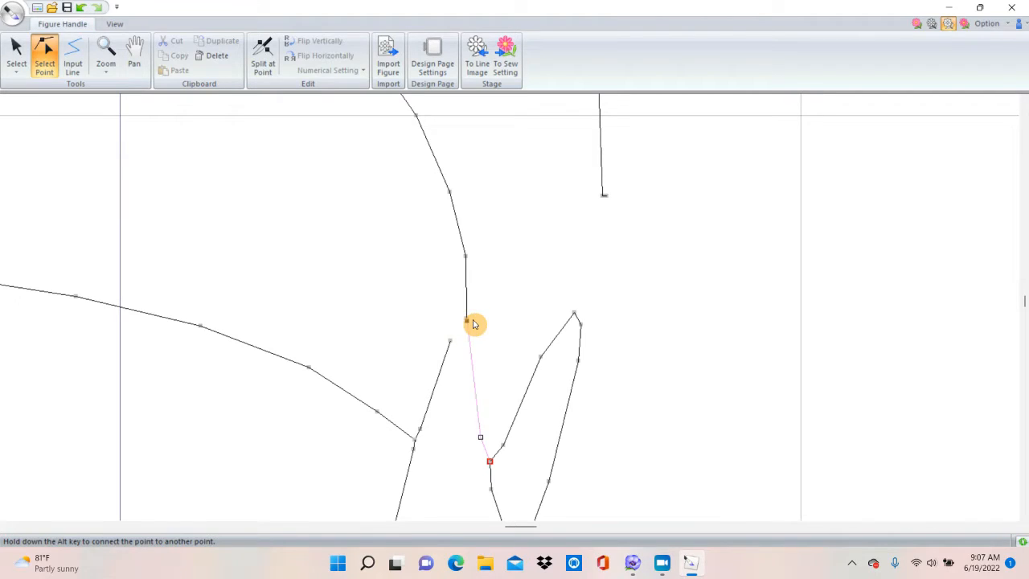
Retry joining the short stem line's end to the long curve, and pull it clear to the right of the curve's end
drag(466, 323, 464, 319)
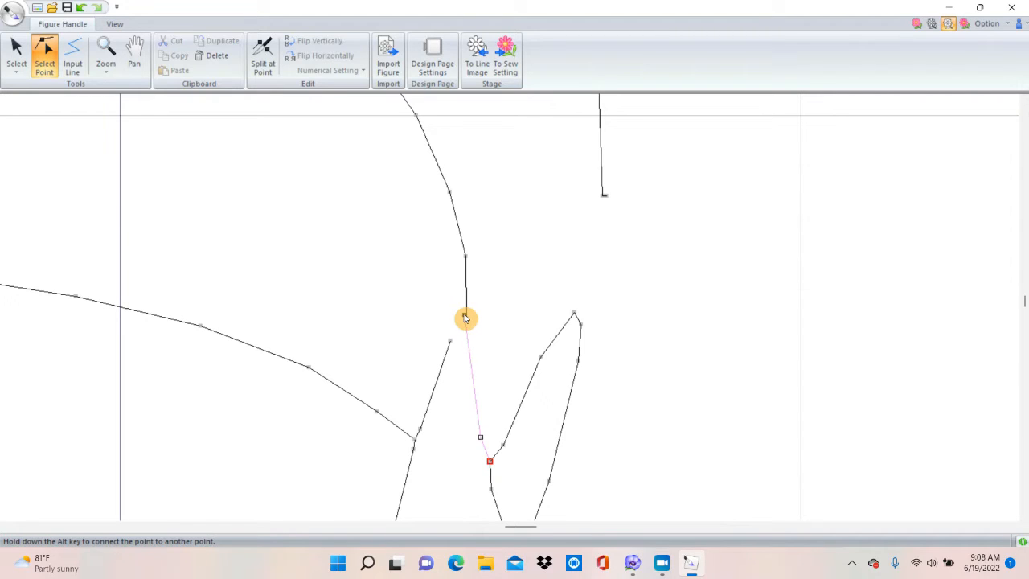
click(464, 318)
key(alt)
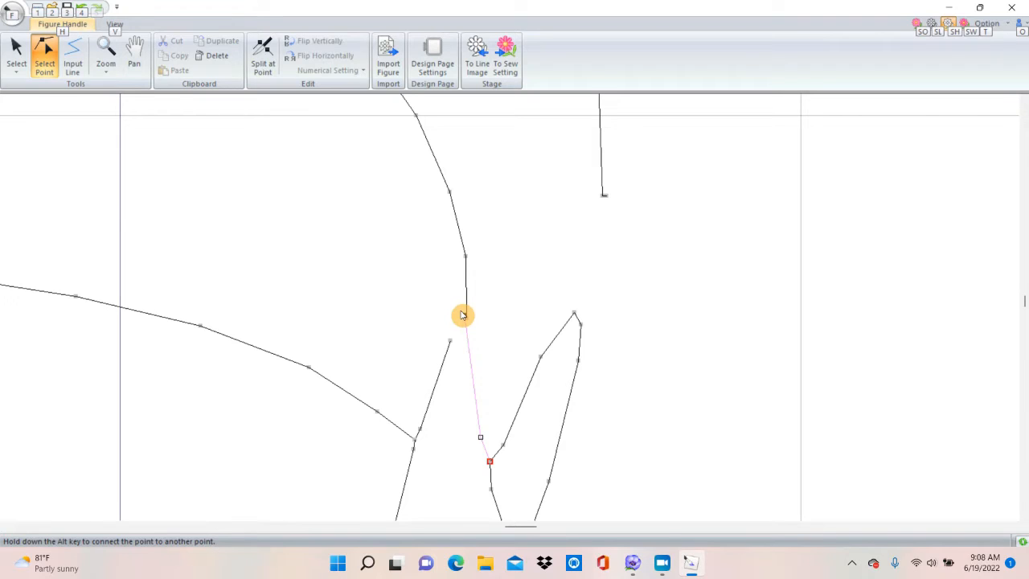
click(464, 315)
mouse_move(465, 316)
mouse_down()
mouse_move(487, 321)
mouse_move(465, 320)
mouse_up()
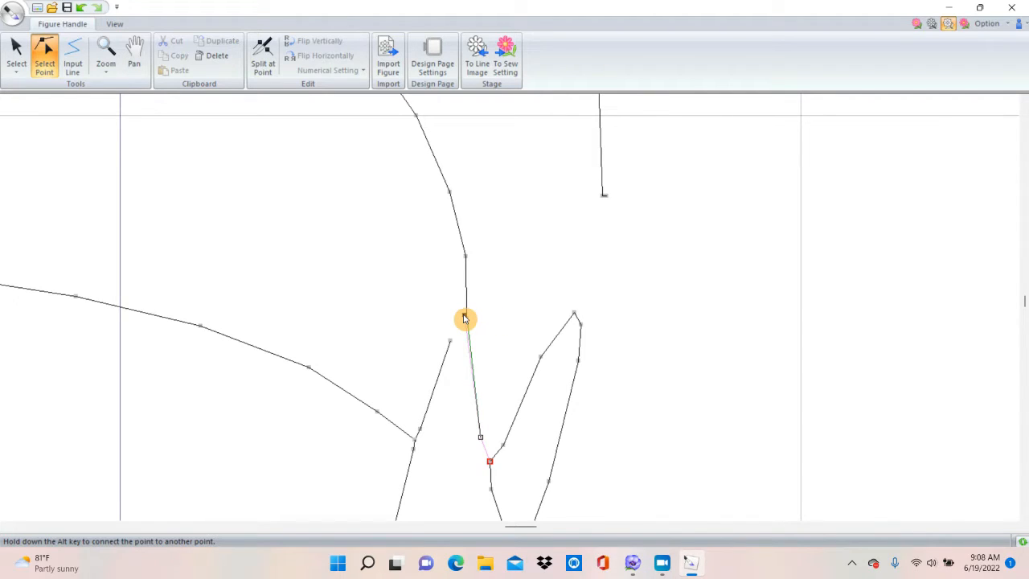
drag(463, 316, 495, 306)
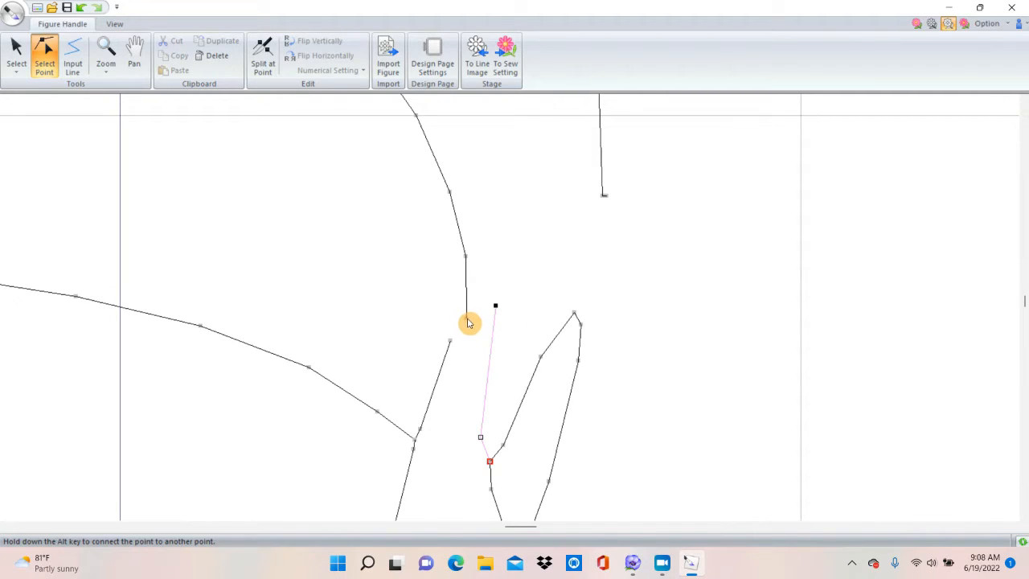
Try to connect the long curve's lower end to the short stem line's free end, and pull it away to the right
click(459, 325)
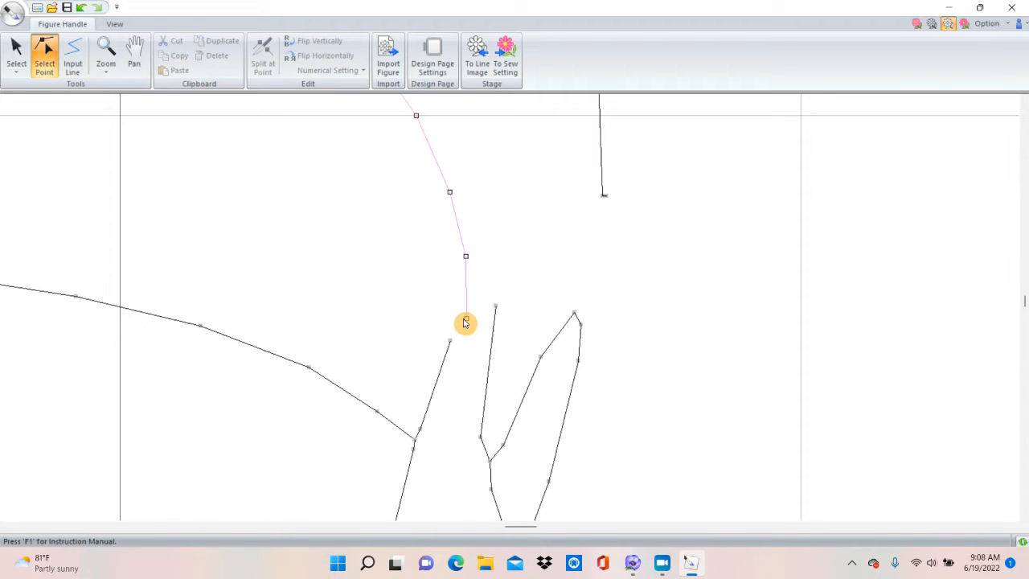
click(467, 320)
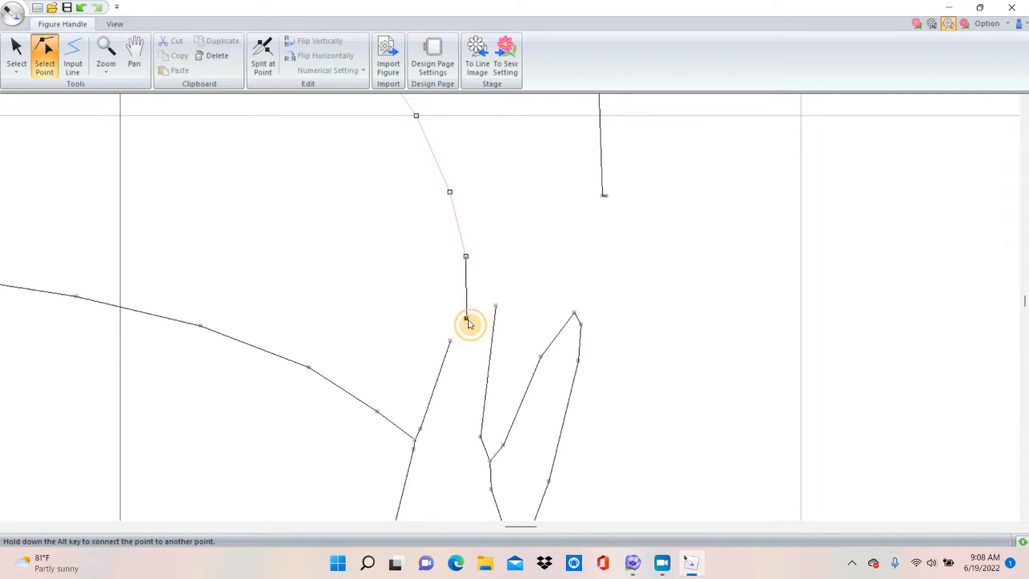
drag(496, 315, 500, 312)
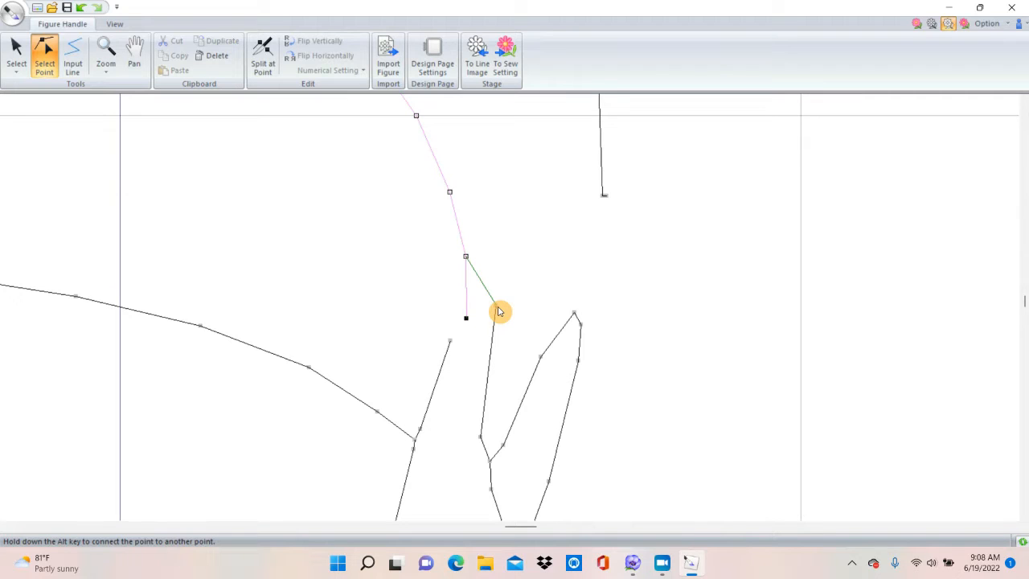
key(alt)
mouse_move(499, 312)
mouse_down()
mouse_move(504, 299)
mouse_move(496, 310)
mouse_up()
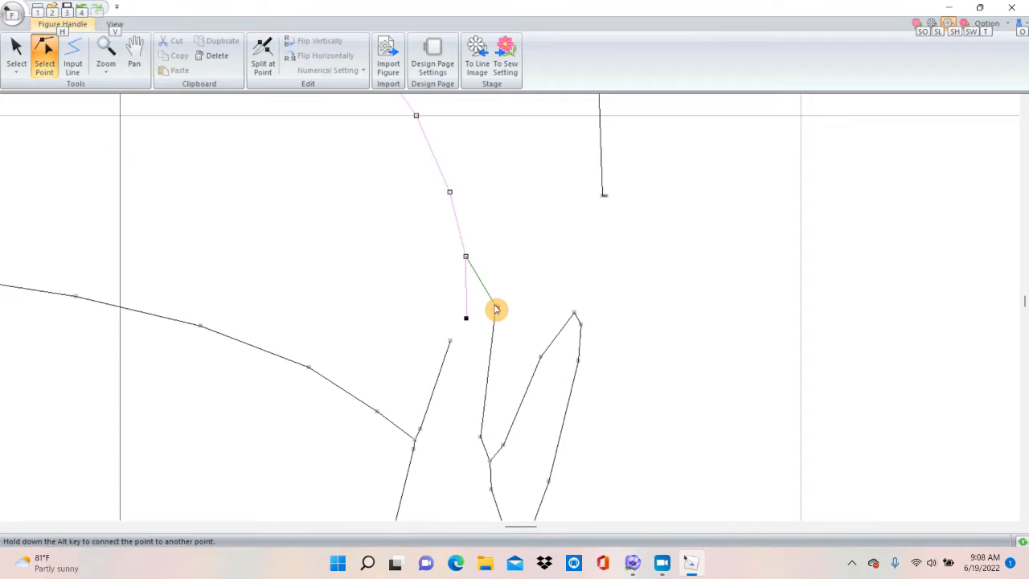
mouse_move(495, 309)
mouse_down()
mouse_move(531, 301)
mouse_move(499, 313)
mouse_up()
key(alt)
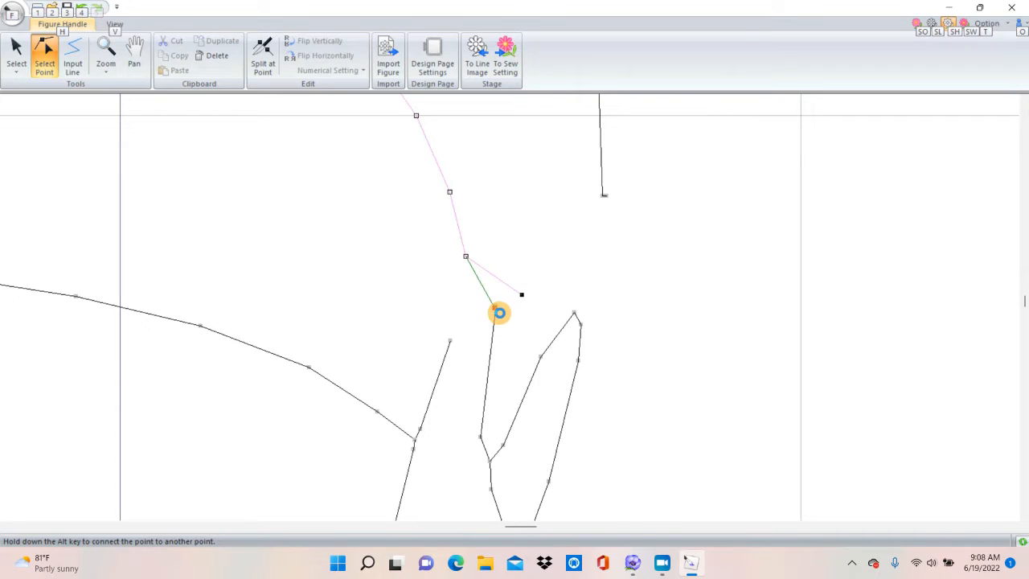
drag(499, 311, 540, 293)
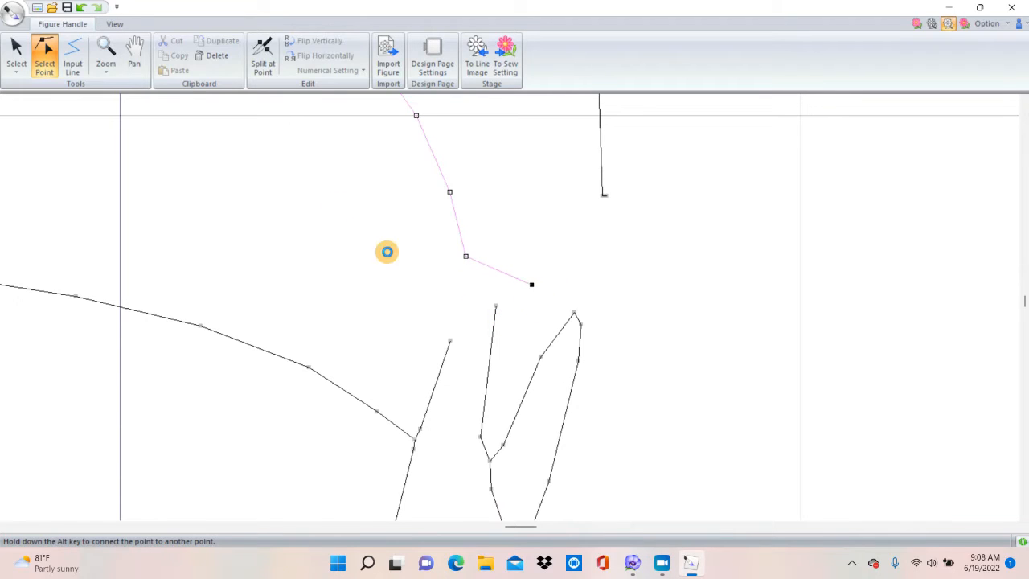
Connect the long curve's pulled-out lower end to the free upper end of the short stem line beside the pointed tip
click(105, 60)
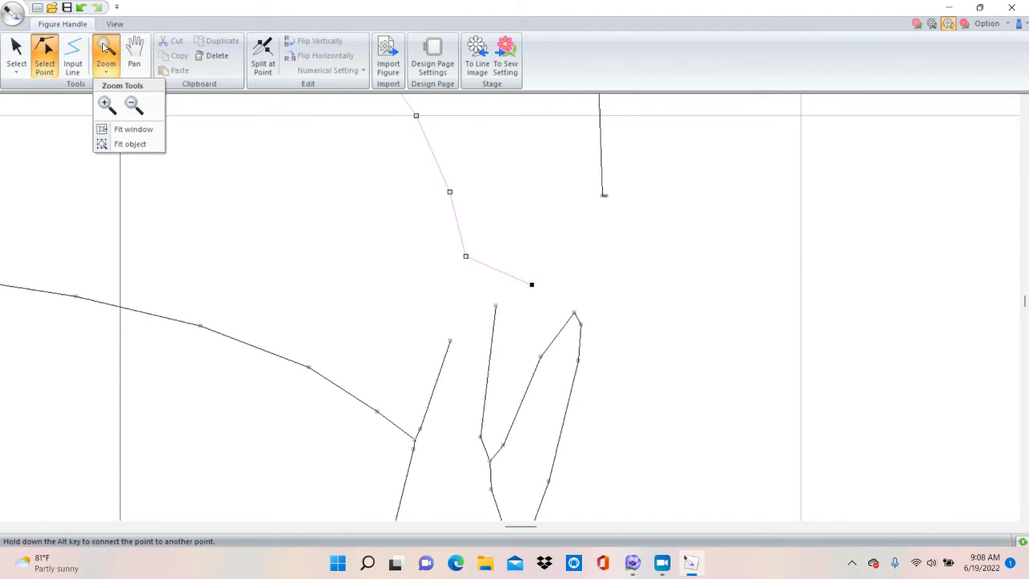
click(110, 111)
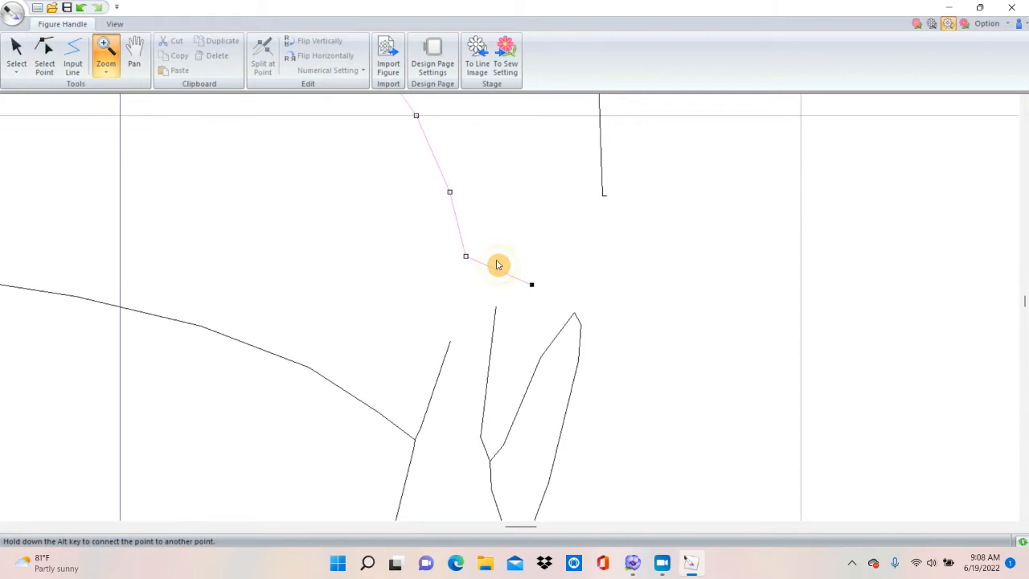
drag(474, 241, 595, 379)
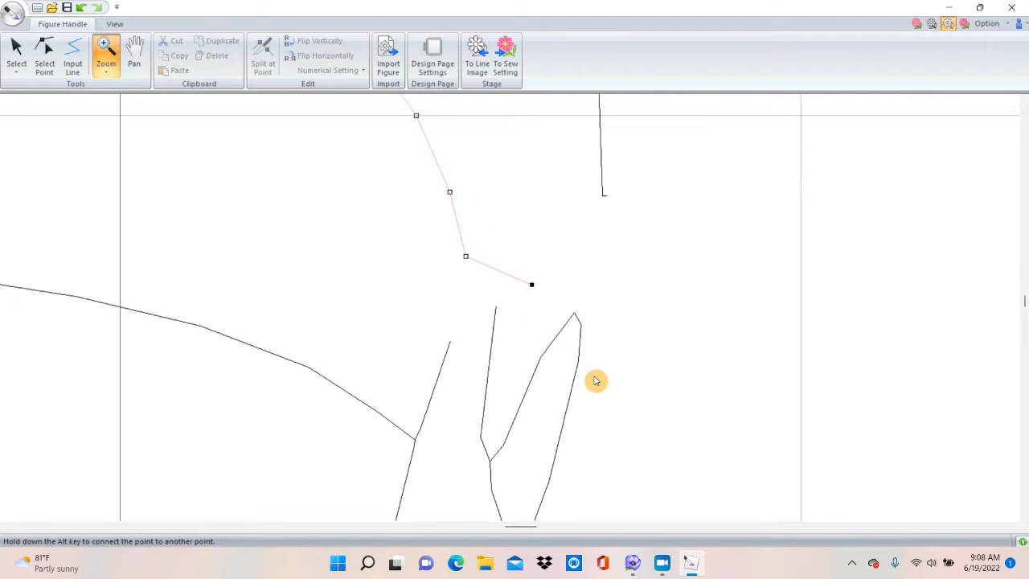
drag(433, 228, 575, 350)
drag(400, 164, 622, 384)
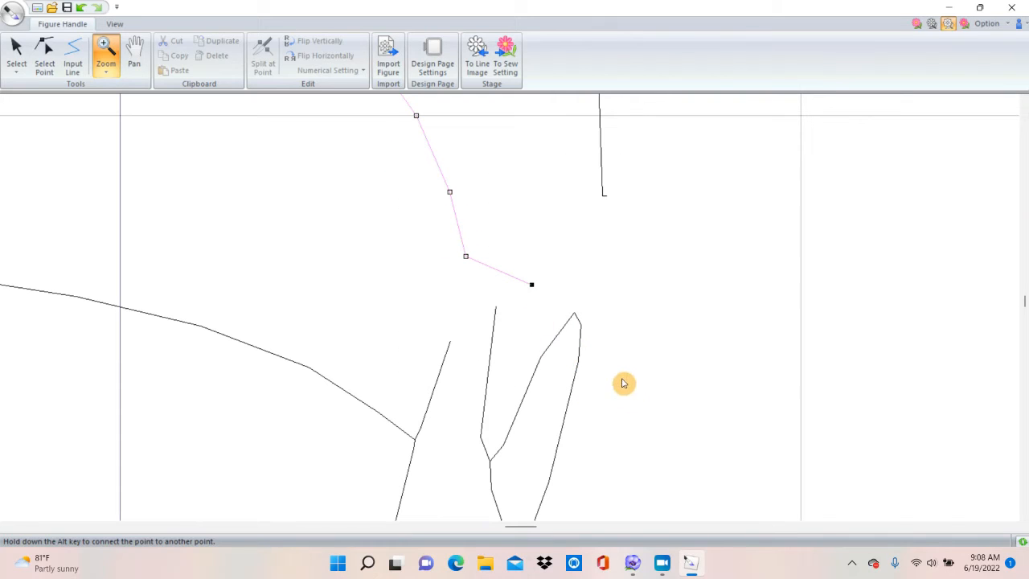
click(44, 56)
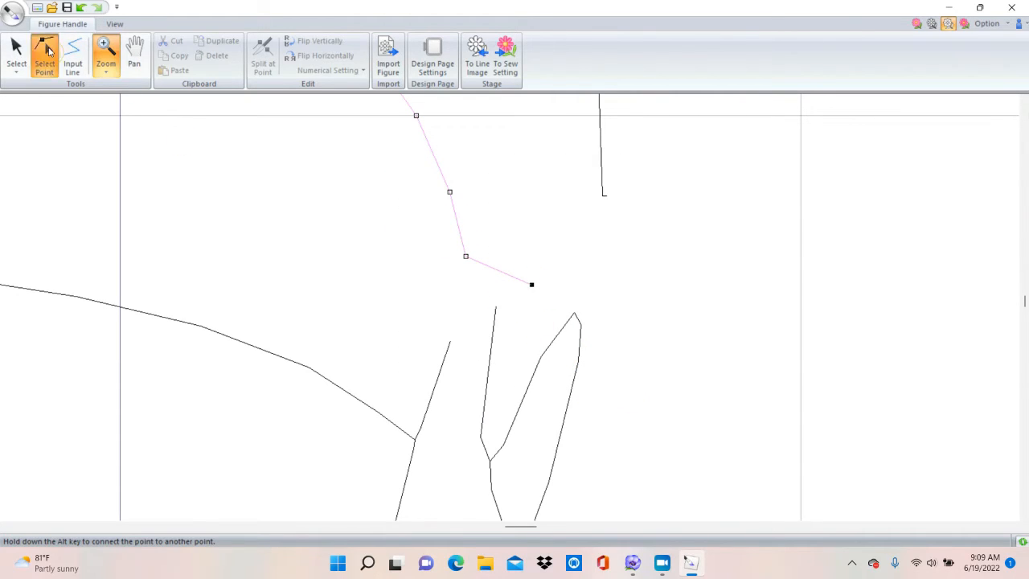
drag(534, 289, 496, 307)
key(alt)
key(alt)
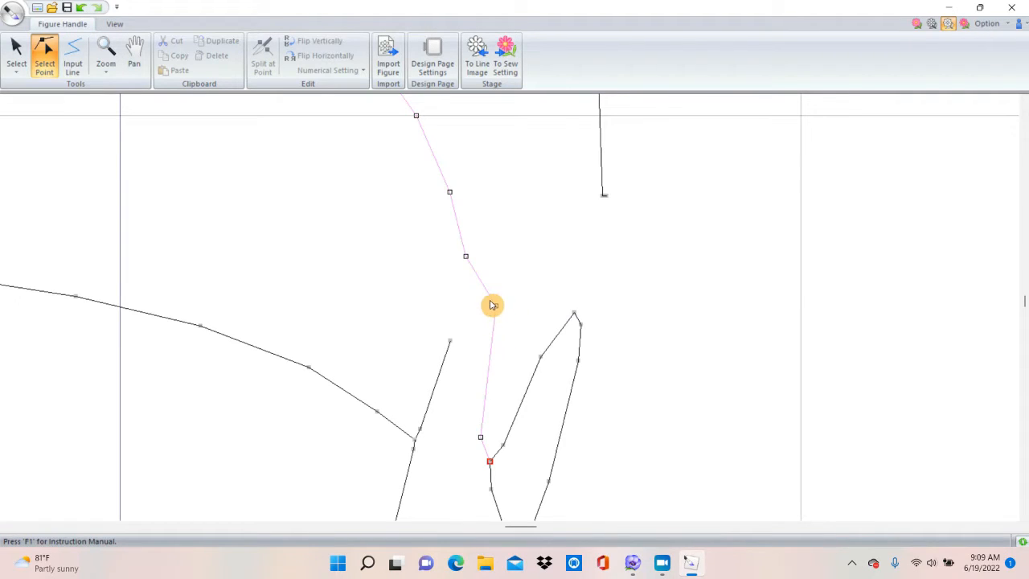
Move the joined point beside the left stem line's open end and try to connect that end to it
drag(492, 304, 462, 345)
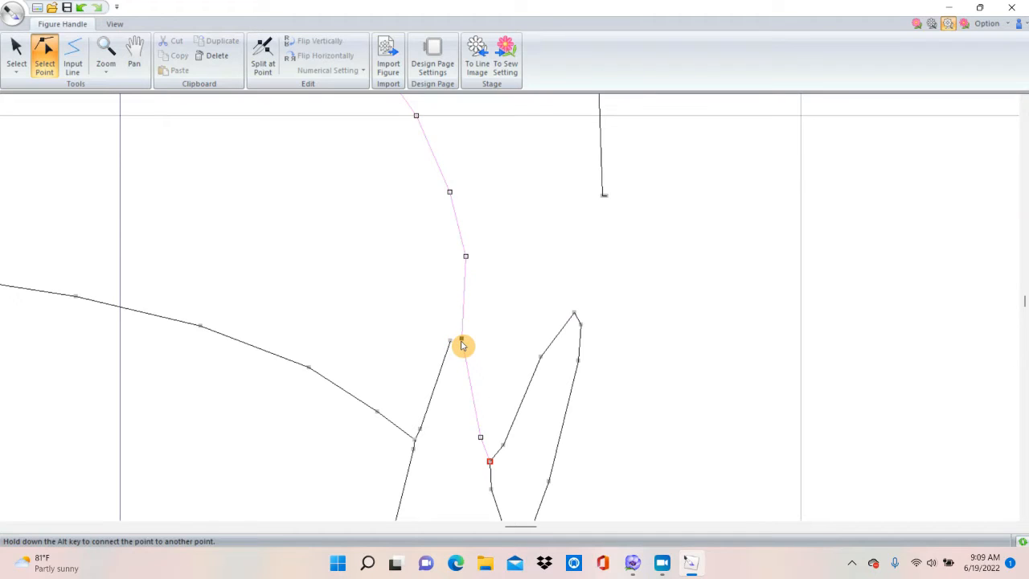
click(451, 344)
drag(451, 345, 462, 346)
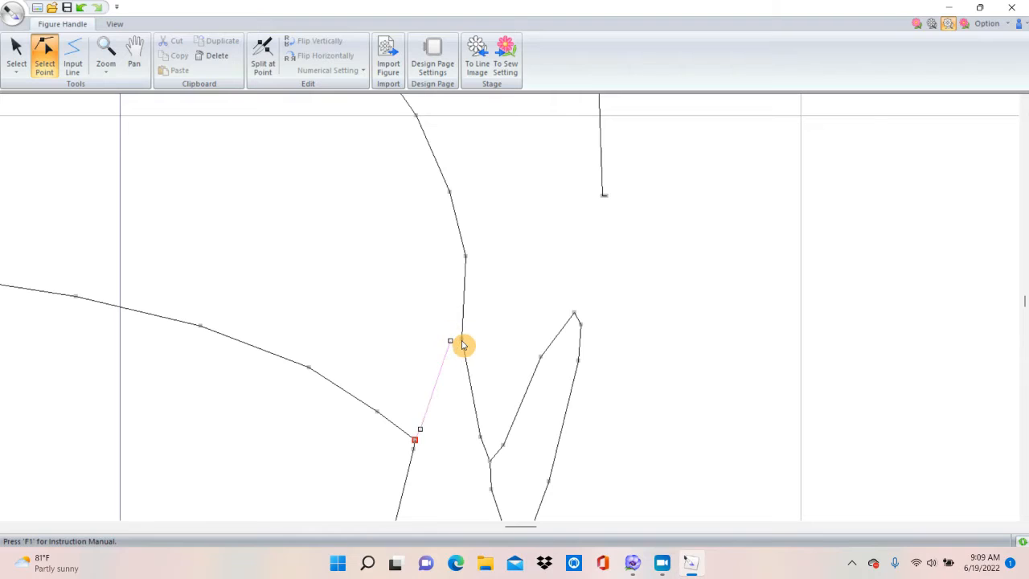
key(alt)
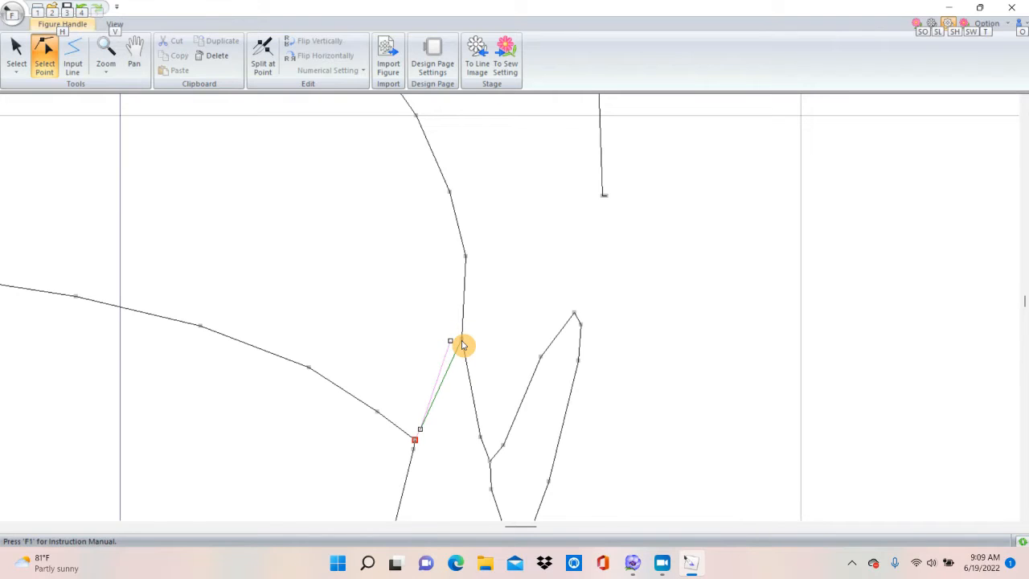
mouse_move(462, 346)
mouse_down()
mouse_move(467, 331)
mouse_move(458, 339)
mouse_up()
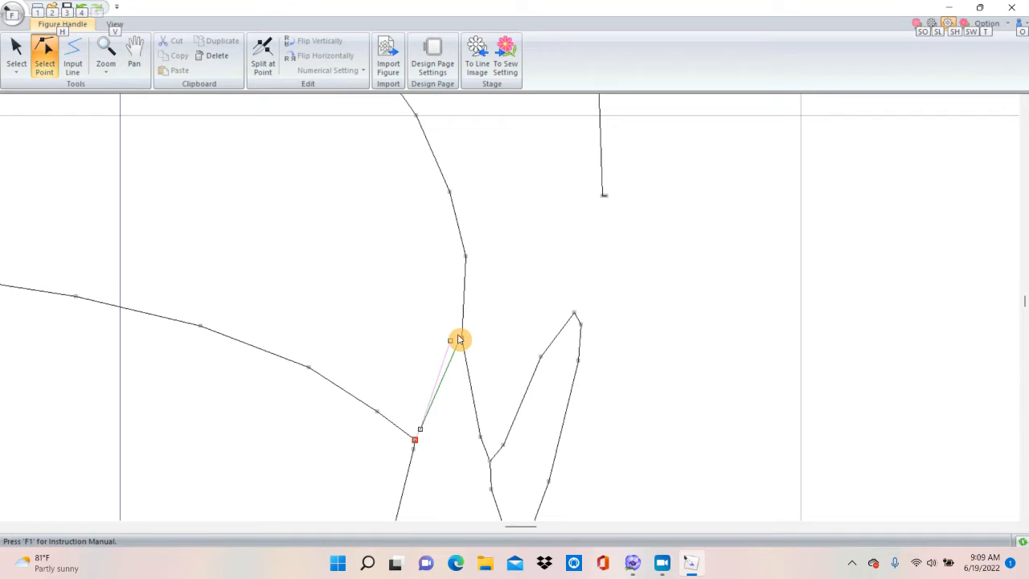
drag(458, 340, 460, 338)
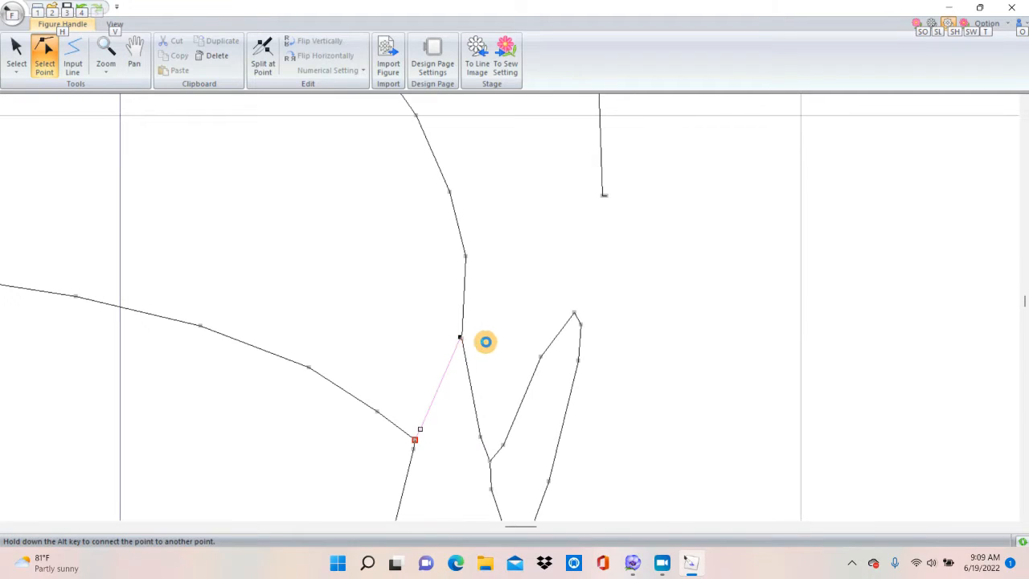
click(454, 354)
Move the long curve's joined point slightly right, and connect the left stem line's open end to it
click(466, 346)
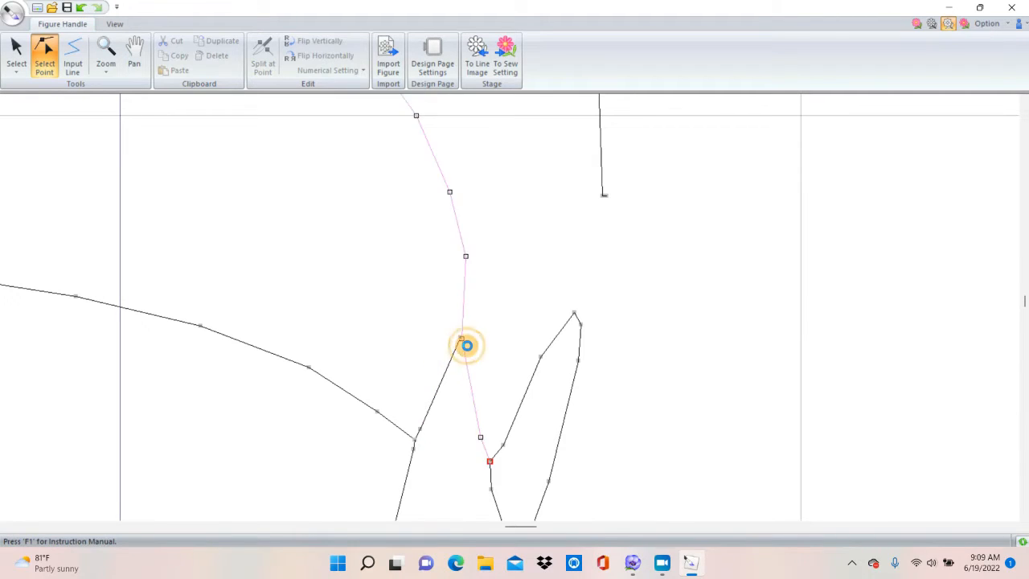
mouse_move(469, 346)
mouse_down()
mouse_move(480, 342)
mouse_move(466, 346)
mouse_up()
click(471, 346)
click(470, 345)
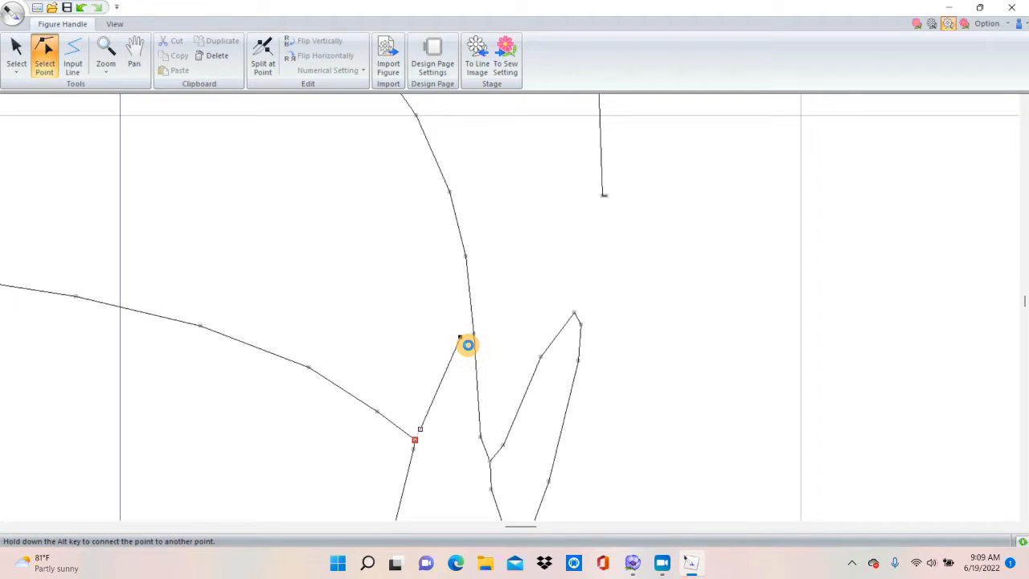
key(alt)
drag(467, 345, 476, 341)
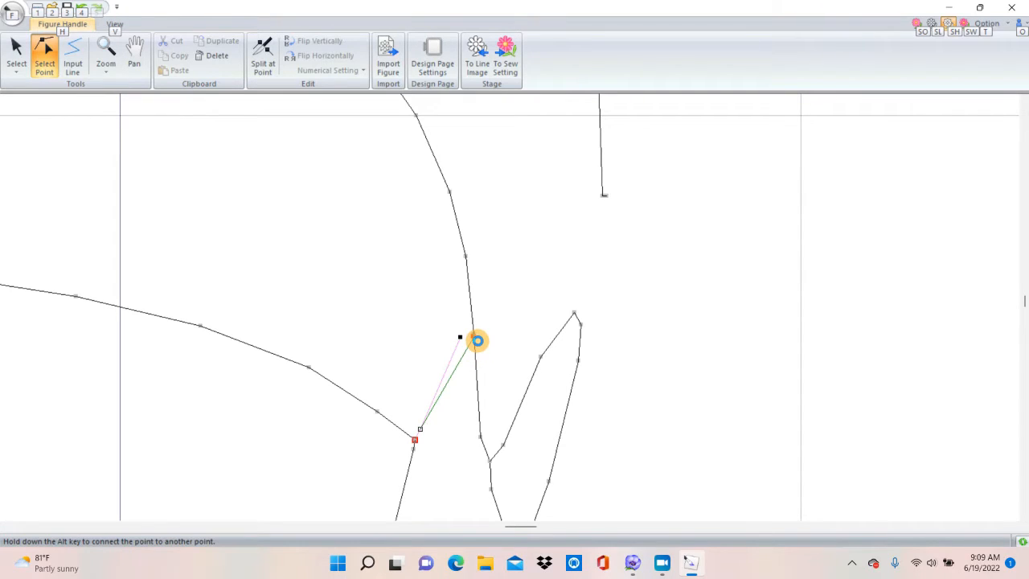
drag(478, 340, 482, 344)
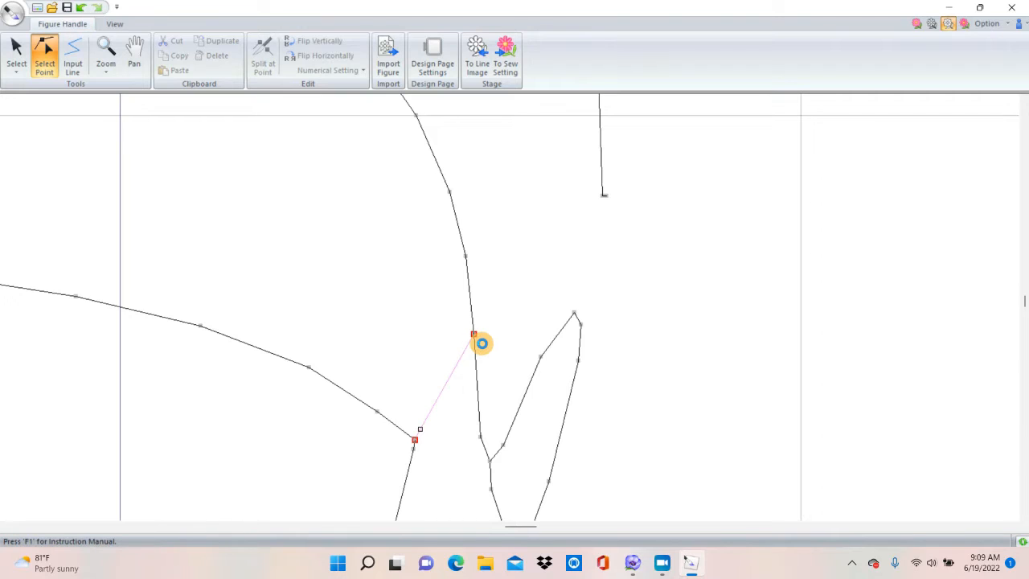
Raise the junction of the long curve and the two stem lines slightly to smooth the curve
click(482, 345)
click(485, 343)
drag(486, 343, 475, 321)
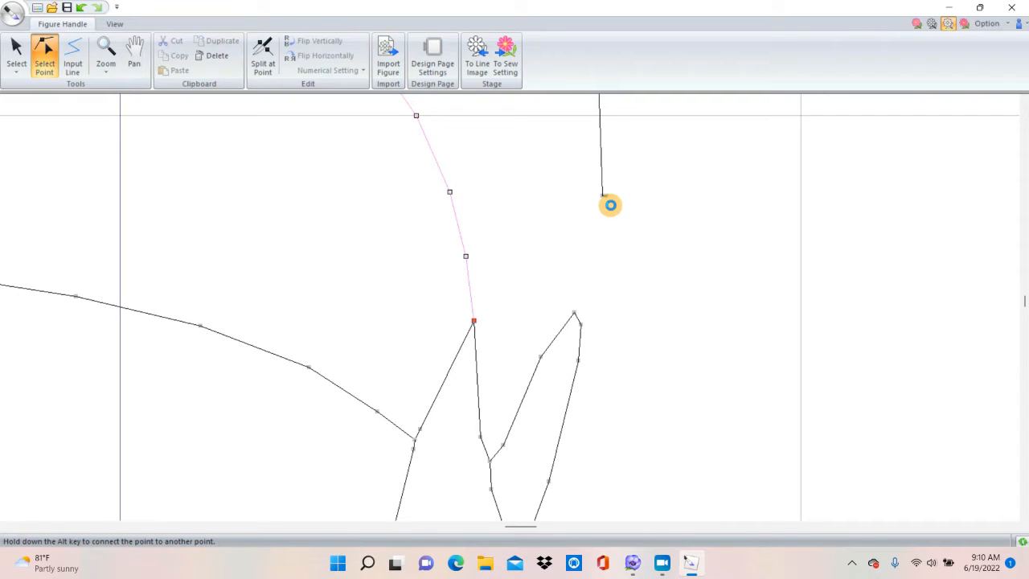
Connect the open lower end of the pumpkin's outer line to the tip of the pointed loop beside the stem
click(607, 201)
drag(611, 204, 618, 232)
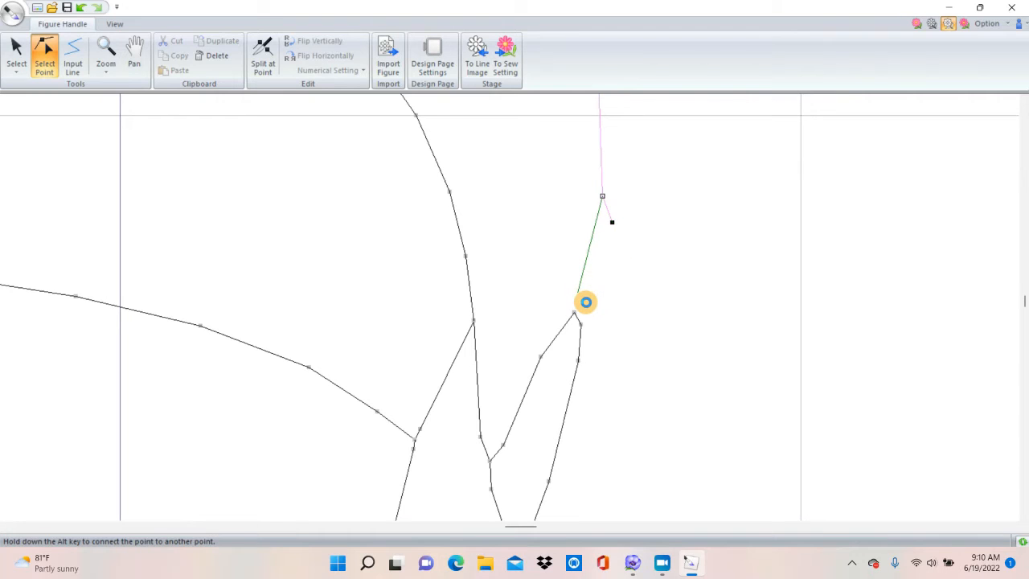
key(alt)
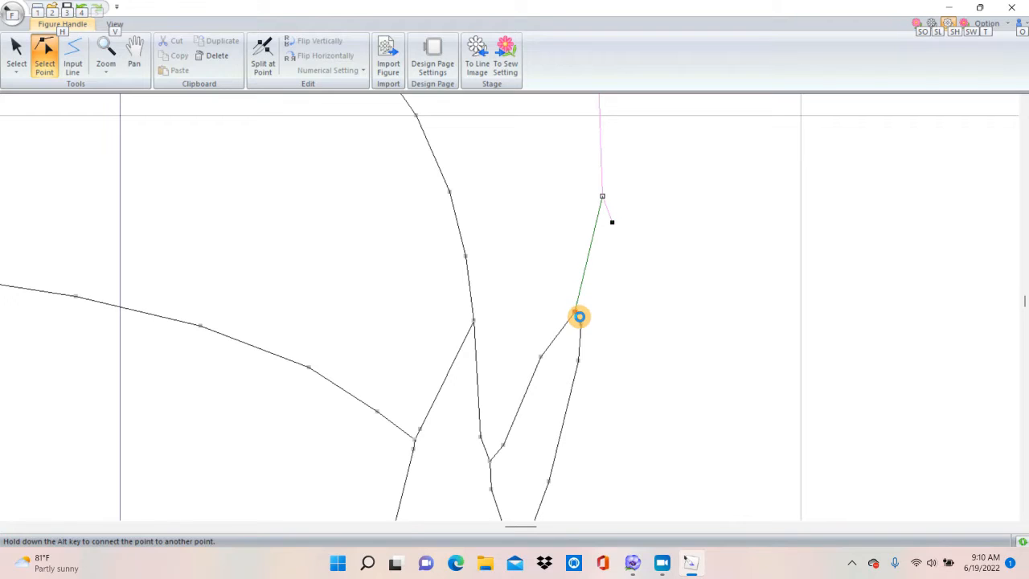
alt+click(578, 316)
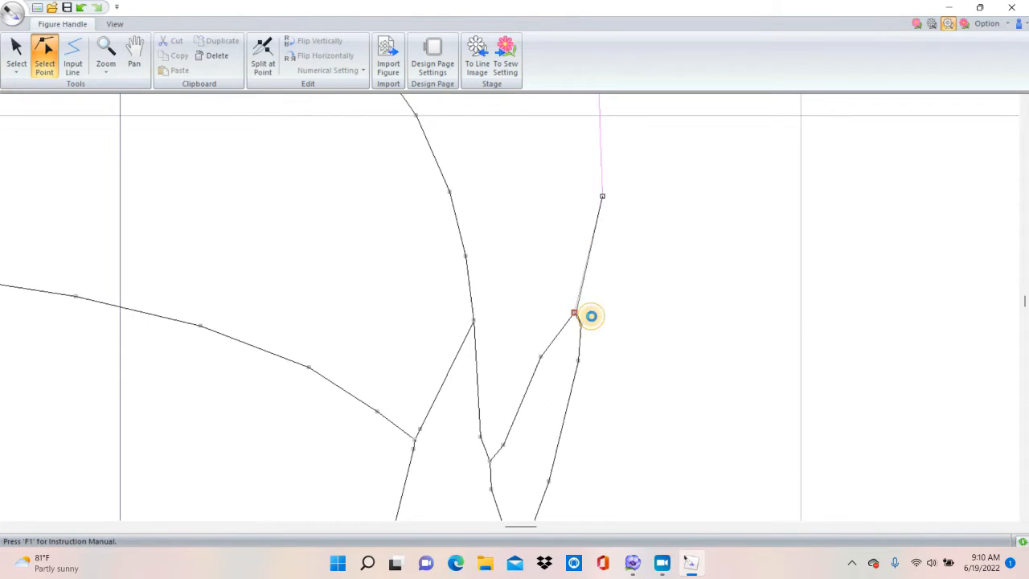
click(528, 287)
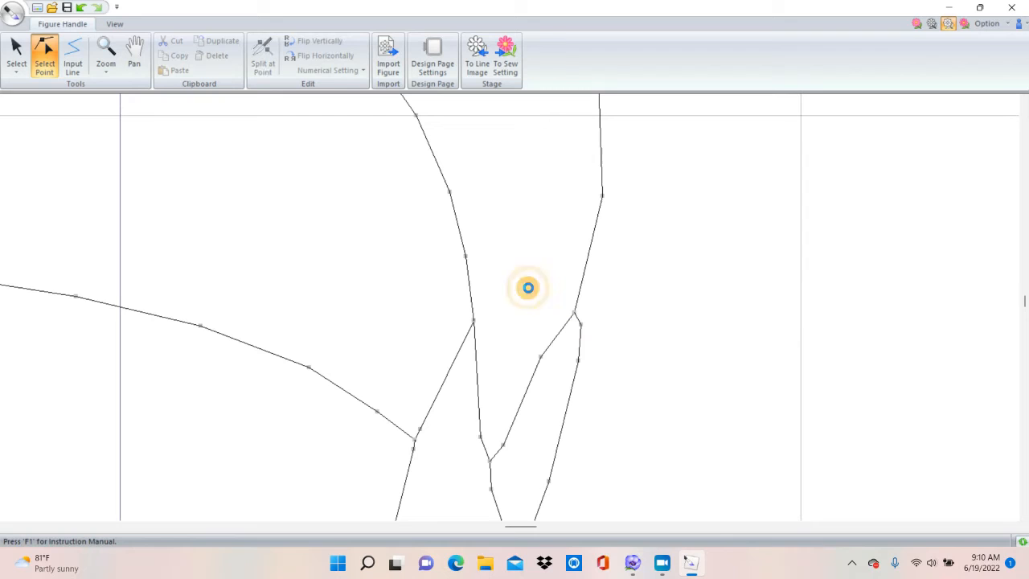
View the whole pumpkin outline and examine the reconnected lines around the stem for gaps
click(106, 66)
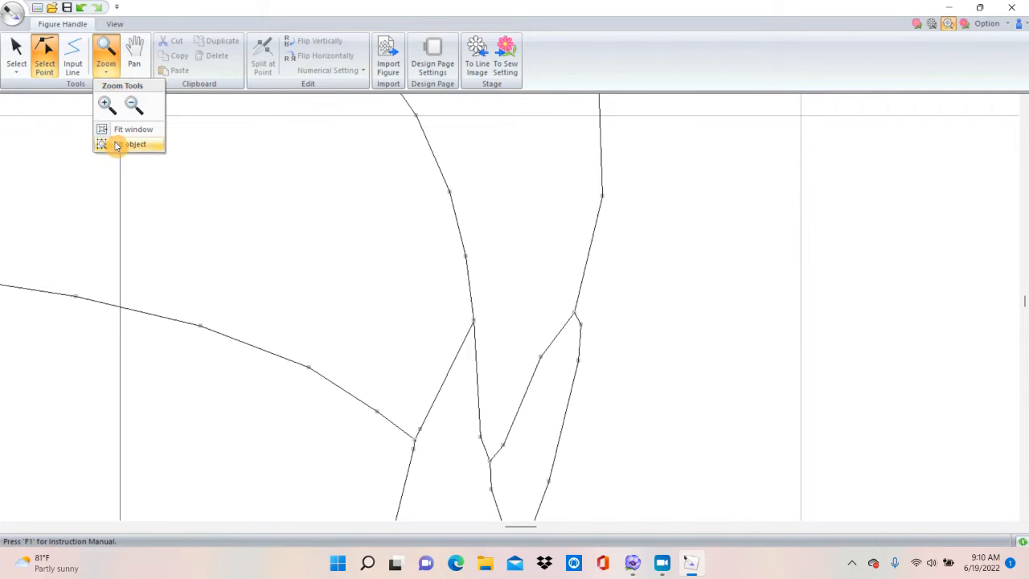
click(113, 143)
click(100, 61)
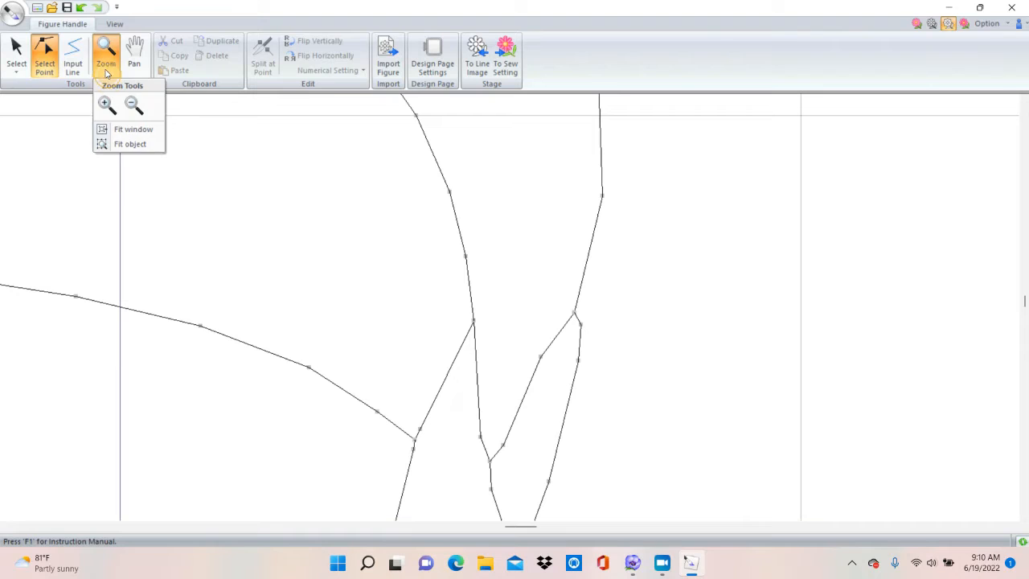
click(119, 143)
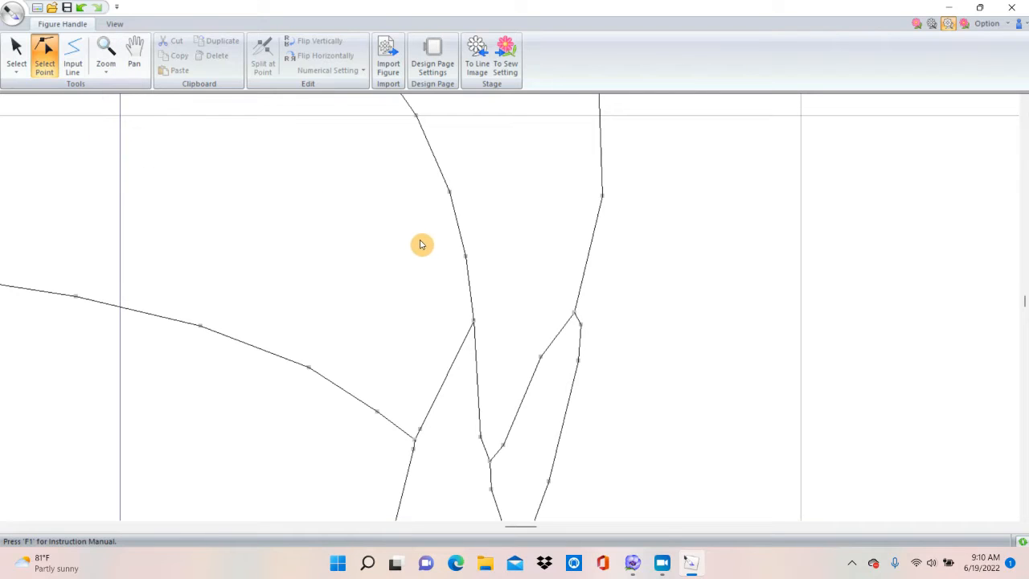
click(105, 48)
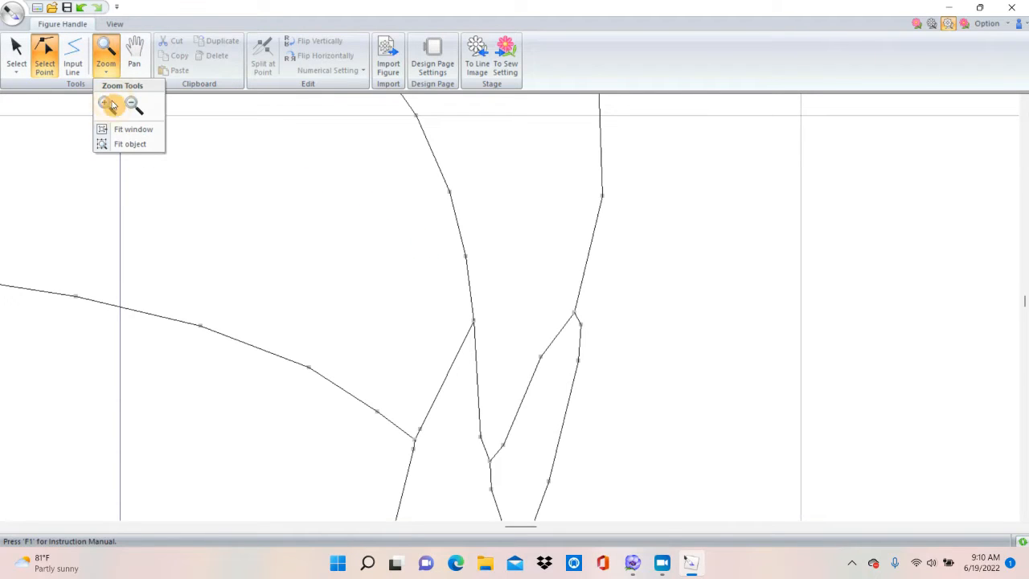
click(125, 132)
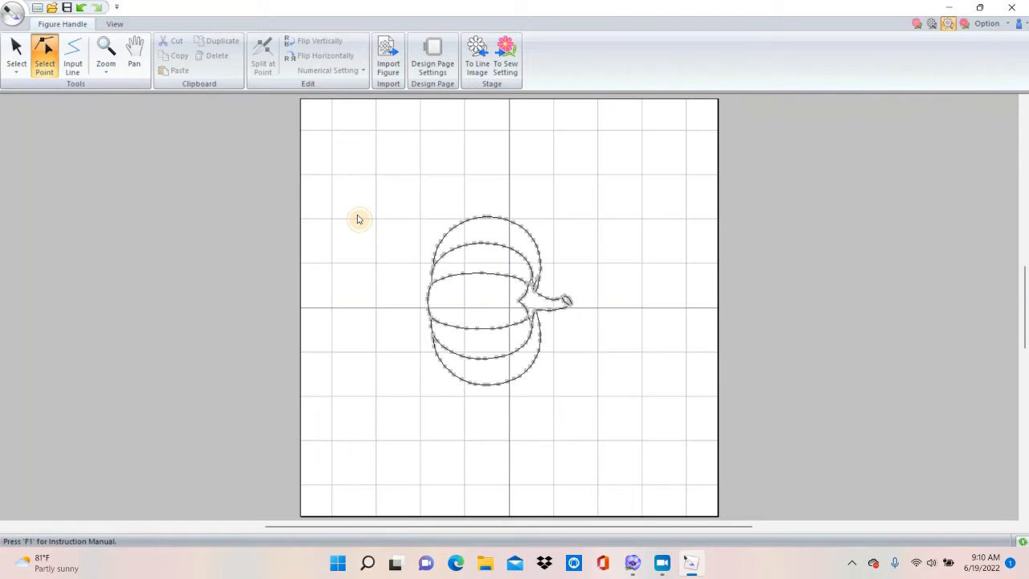
click(108, 46)
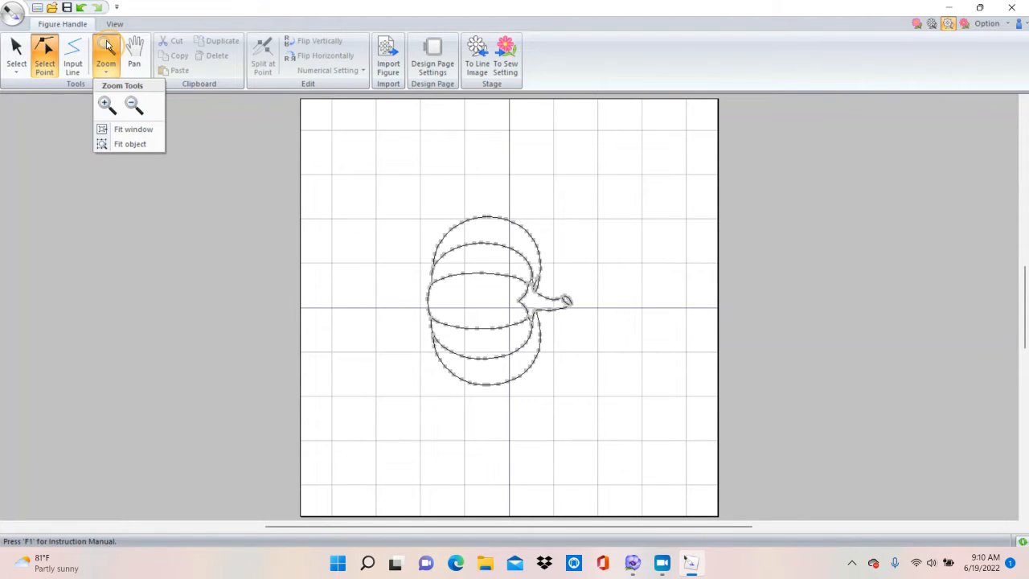
click(106, 102)
drag(472, 203, 605, 366)
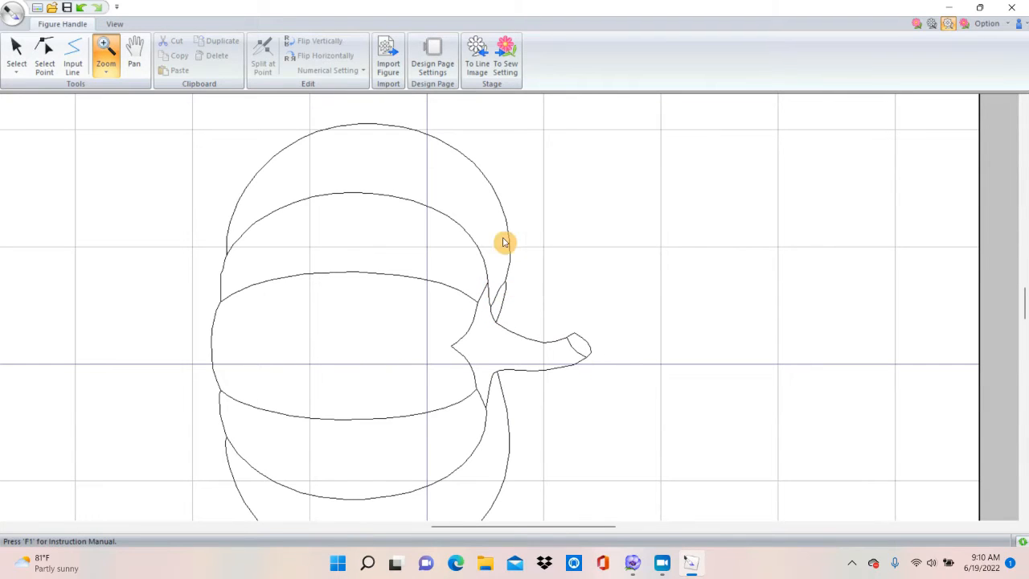
drag(425, 152, 607, 369)
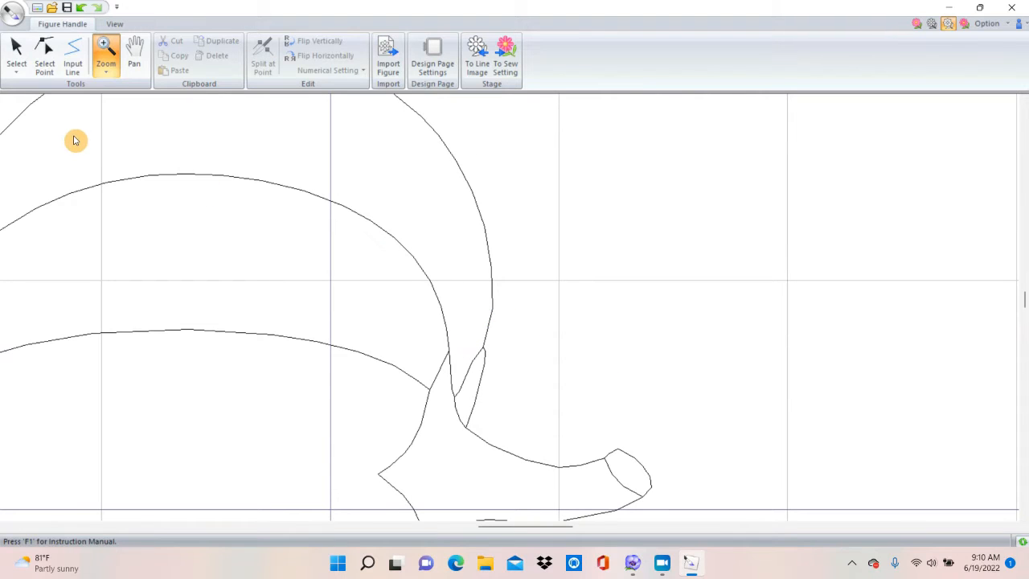
click(54, 64)
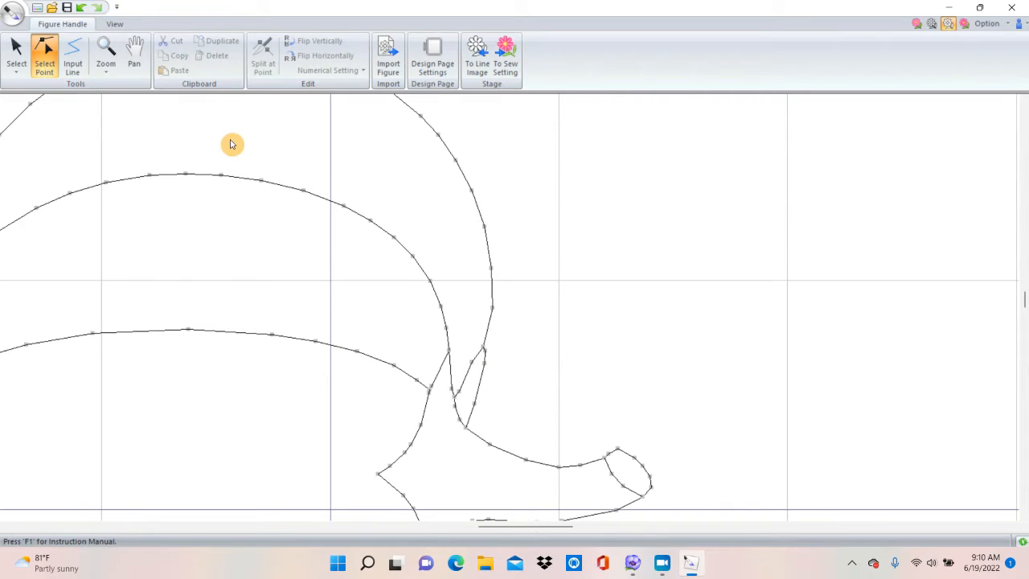
Raise the junction of the outer line and the pointed loop, and adjust the loop's left edge points into a straighter line
click(105, 61)
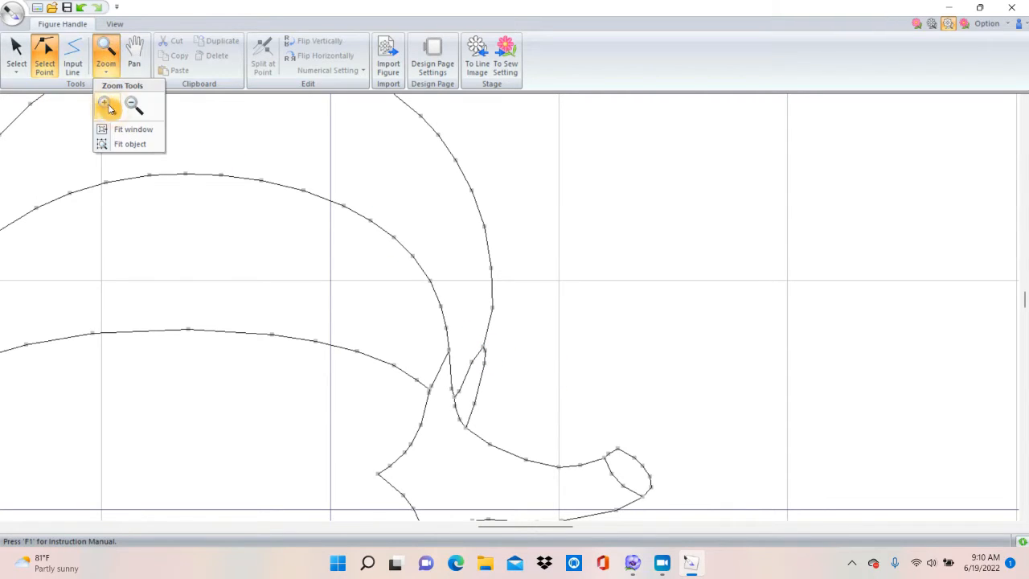
click(107, 106)
drag(404, 279, 545, 447)
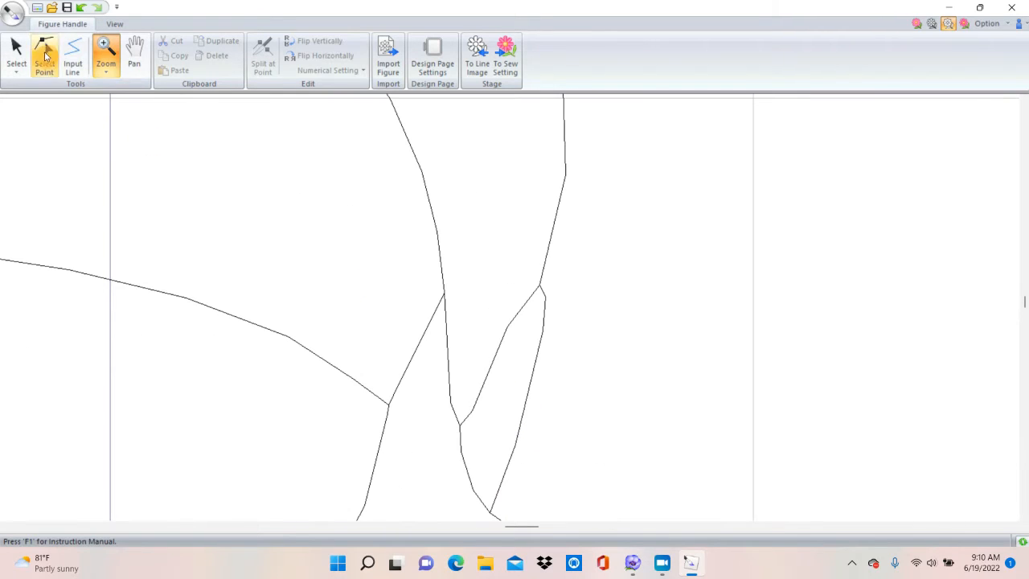
click(45, 53)
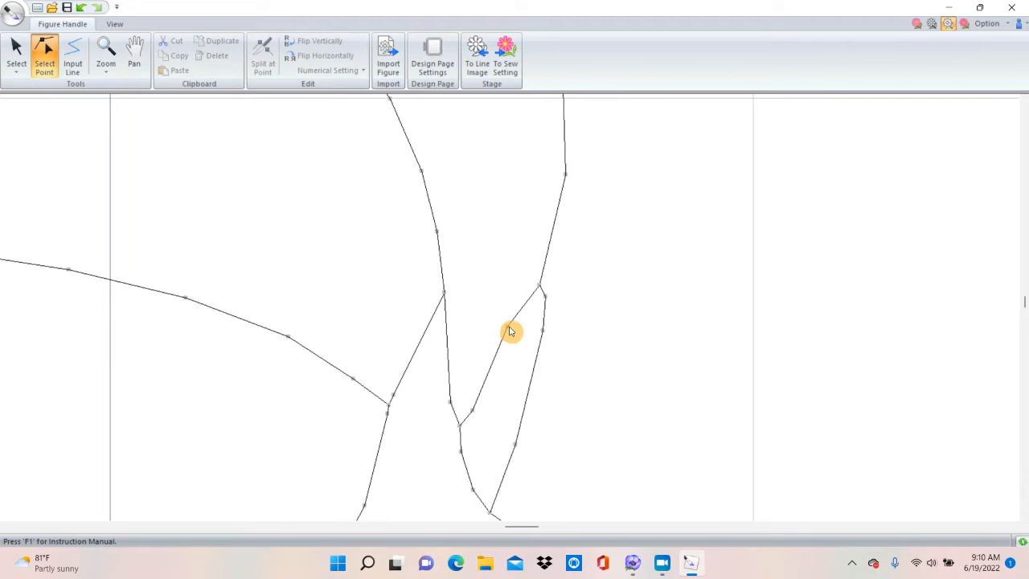
click(510, 330)
drag(518, 333, 554, 266)
click(548, 301)
click(544, 300)
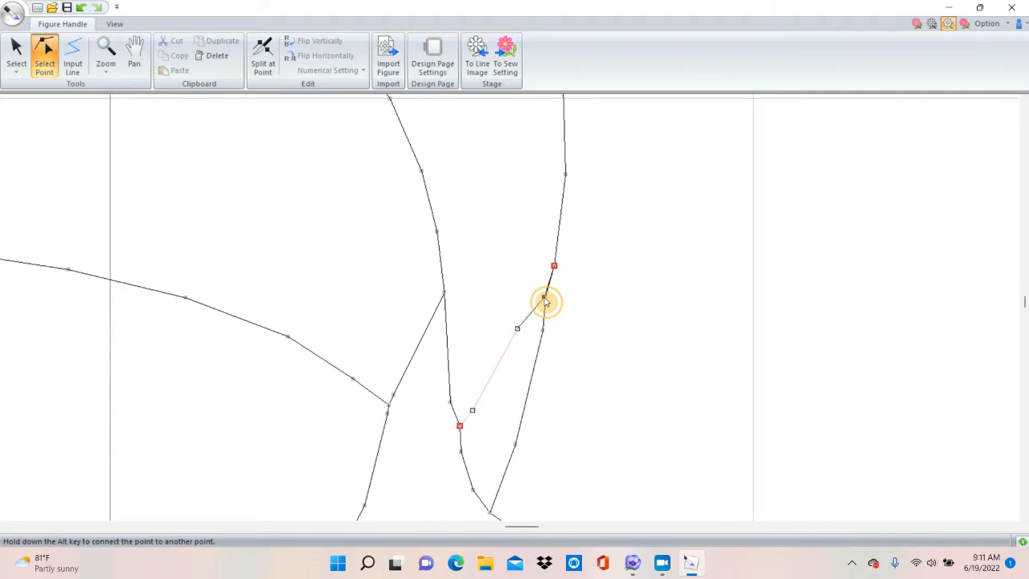
Move the three points along the pointed loop's right edge outward to form a rounded curve
click(548, 301)
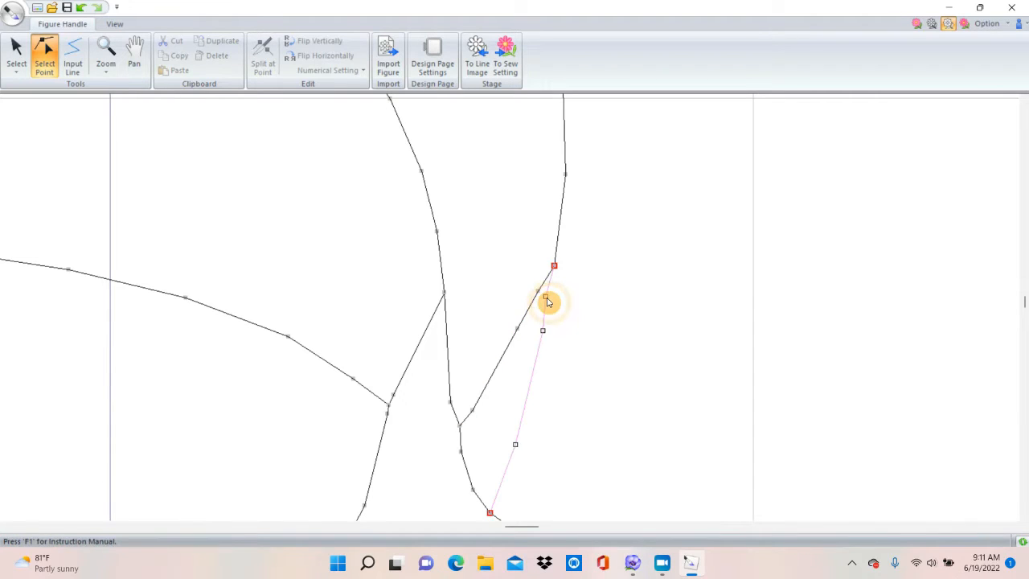
drag(556, 307, 553, 301)
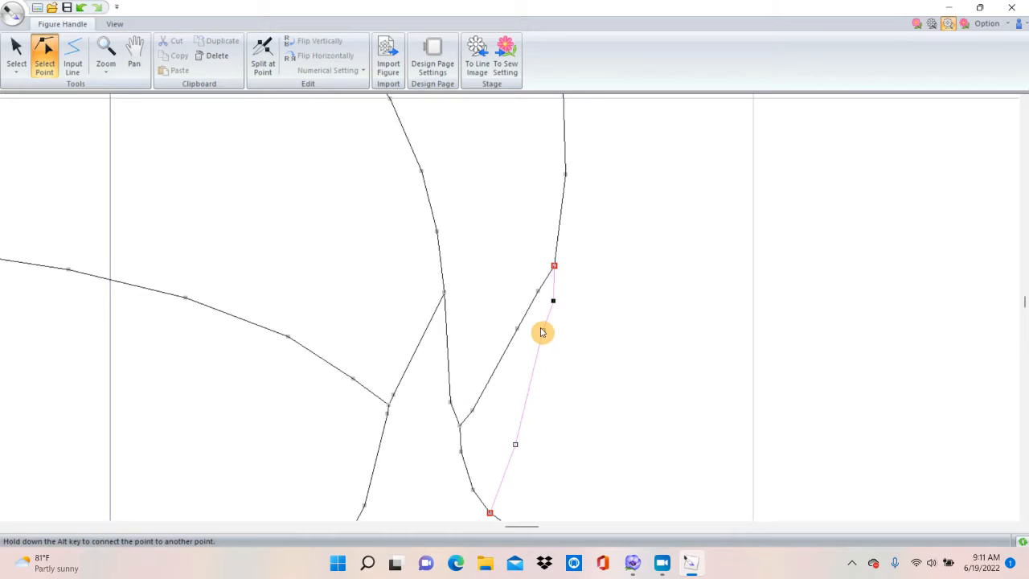
drag(545, 336, 550, 337)
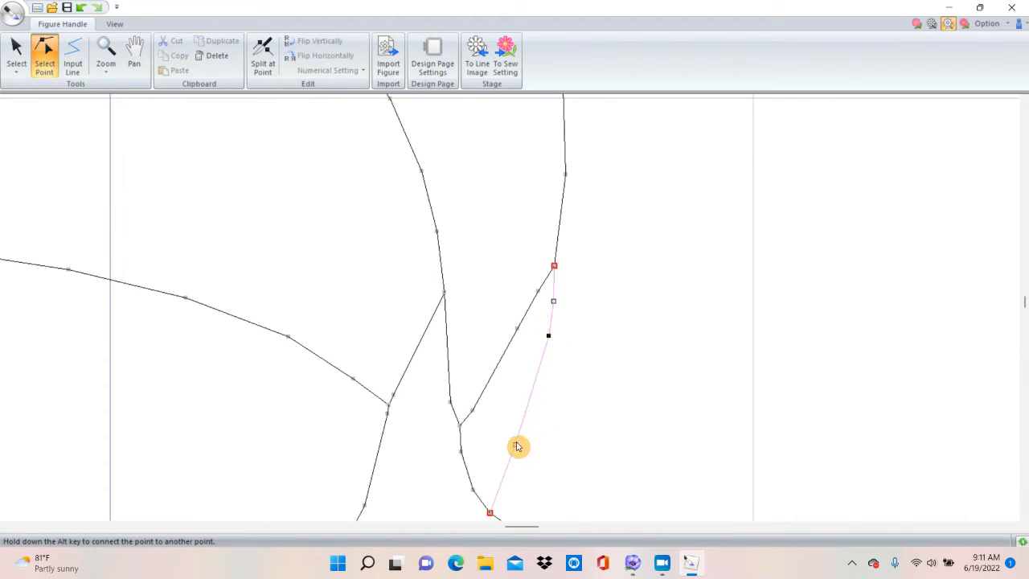
drag(515, 447, 536, 442)
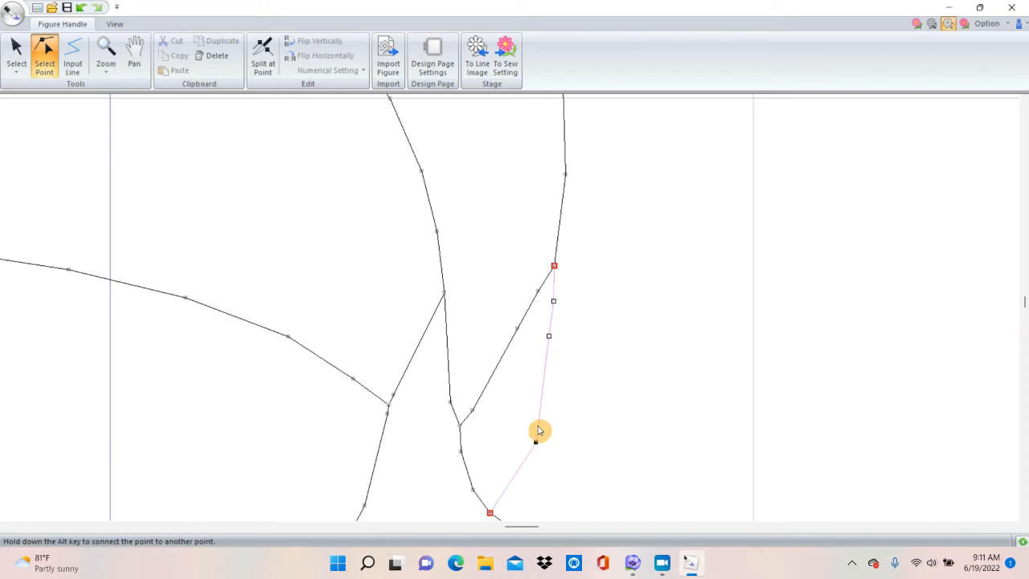
drag(549, 338, 555, 359)
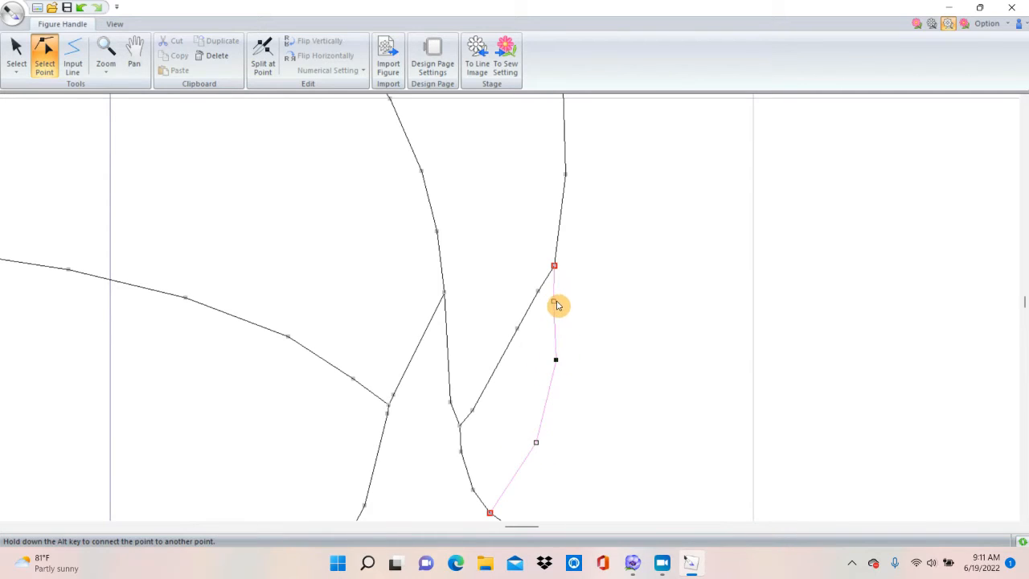
drag(554, 305, 561, 304)
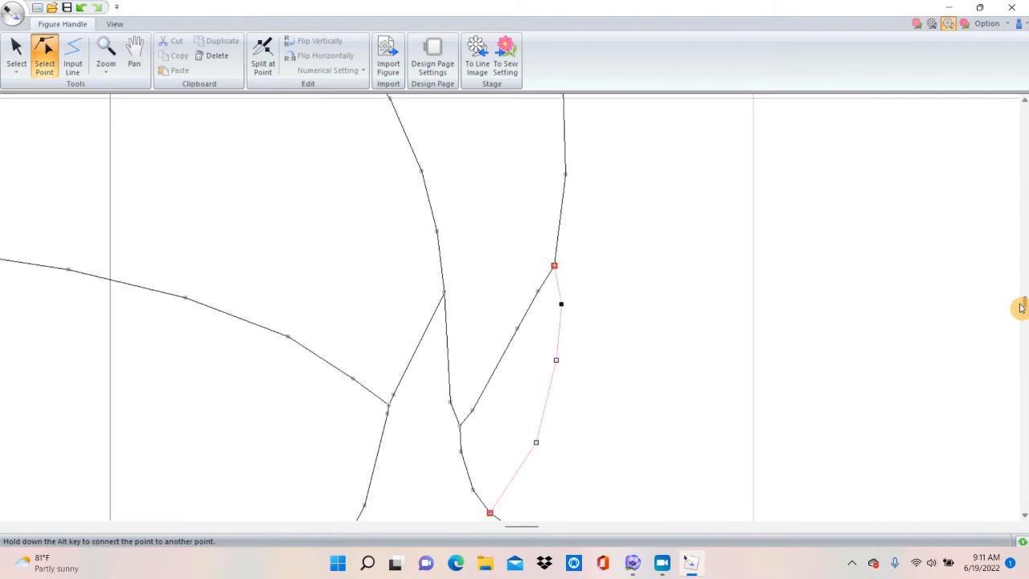
Move the whole pumpkin figure to the page's upper-left area and rotate it upright with the stem on top, leaning slightly right
drag(1024, 308, 1024, 304)
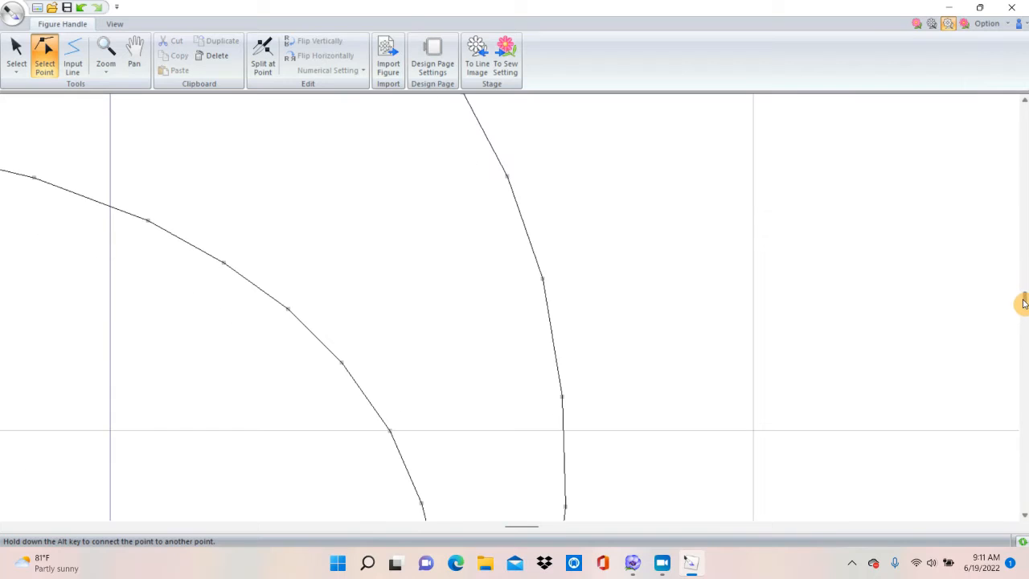
click(107, 66)
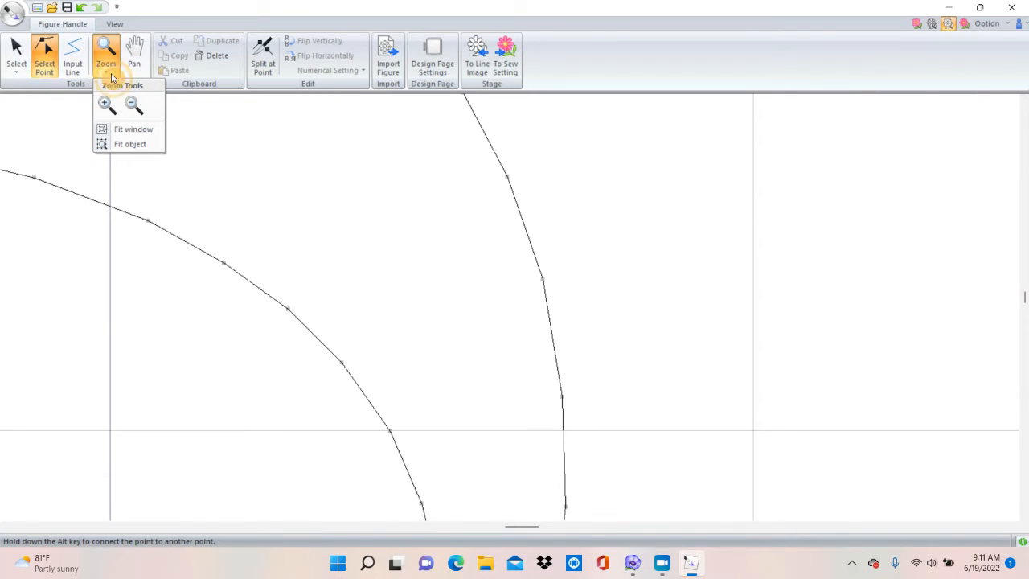
click(129, 146)
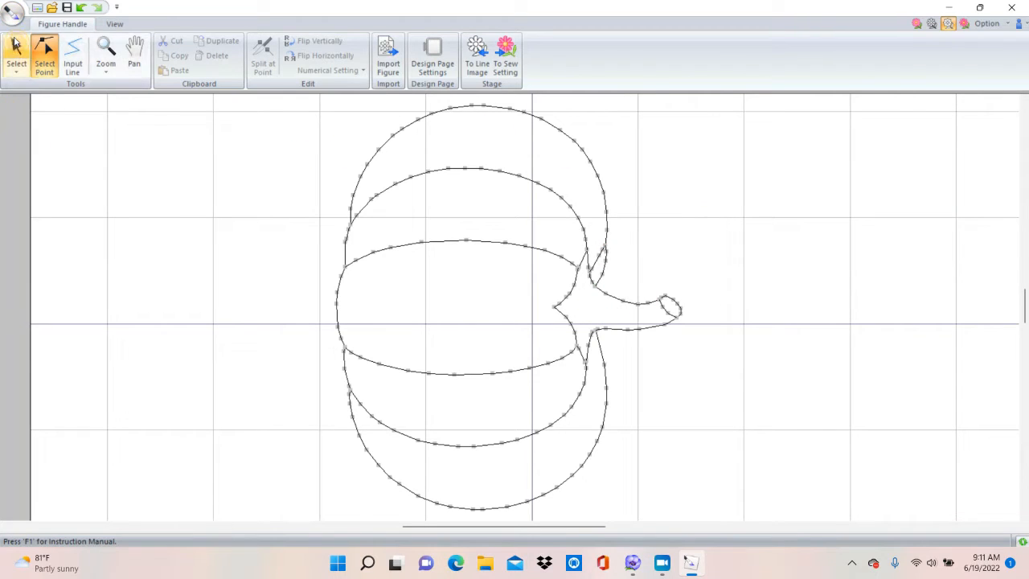
click(15, 49)
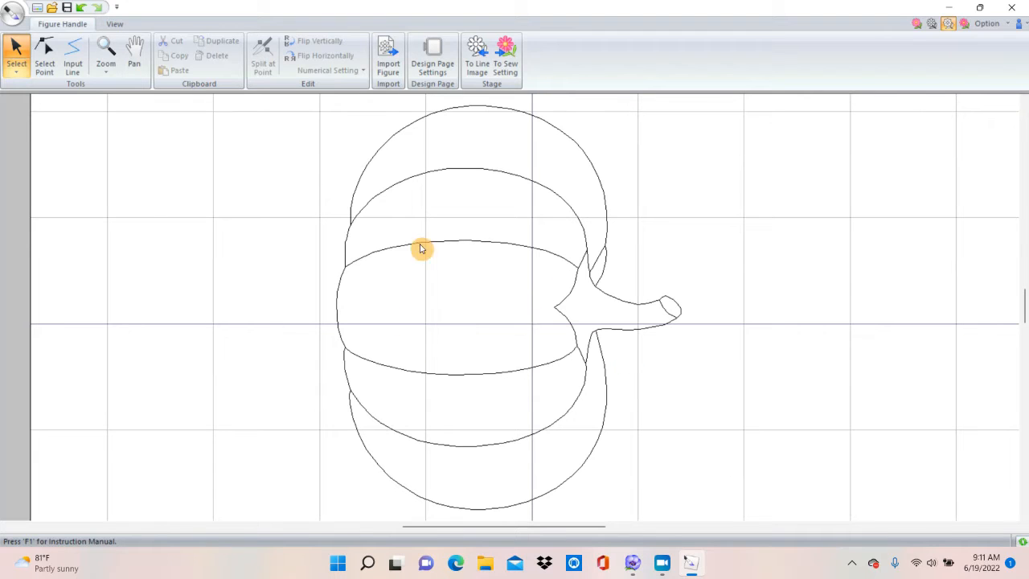
click(103, 65)
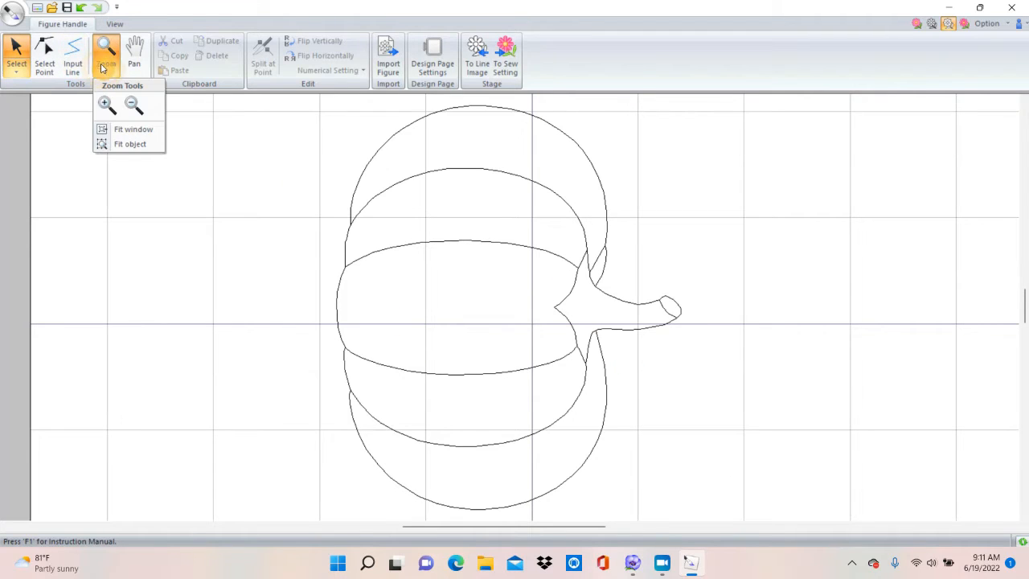
click(121, 129)
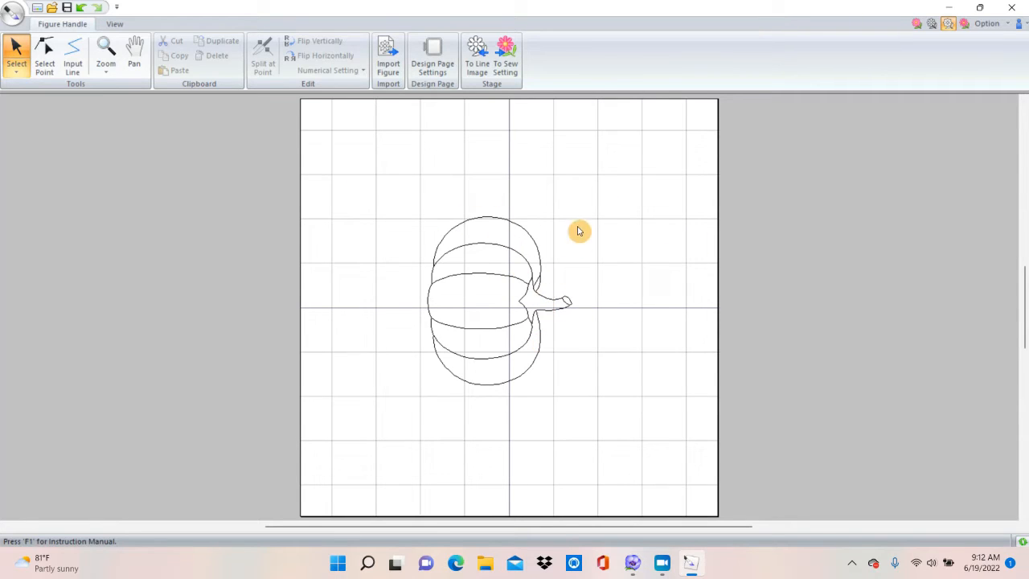
click(529, 283)
click(532, 283)
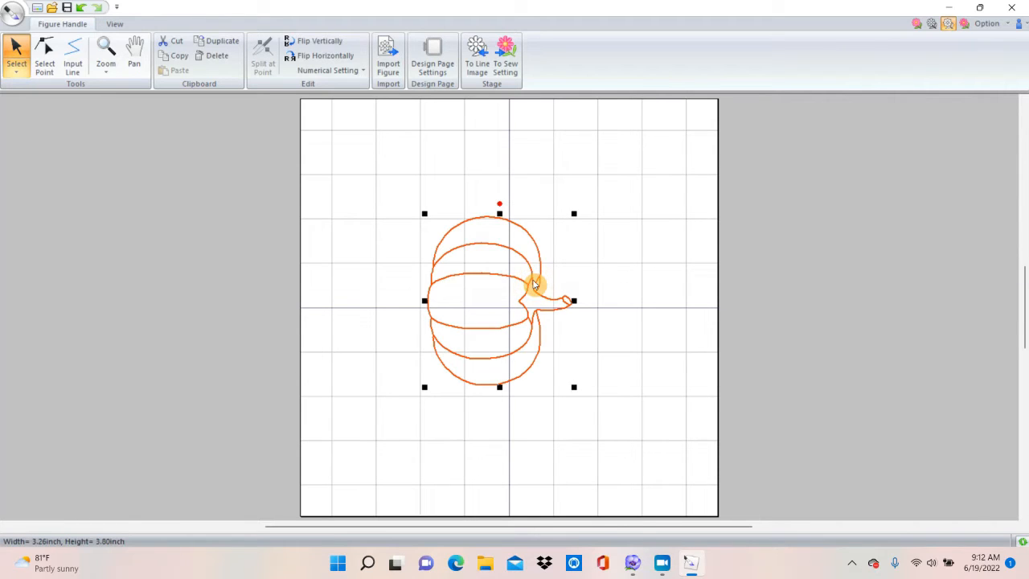
drag(534, 283, 457, 217)
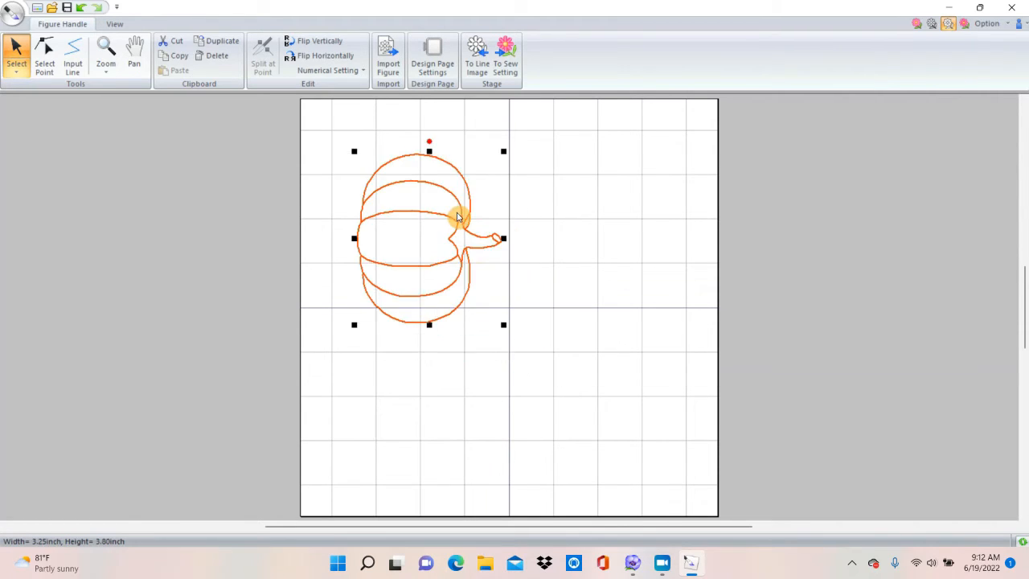
drag(426, 139, 366, 222)
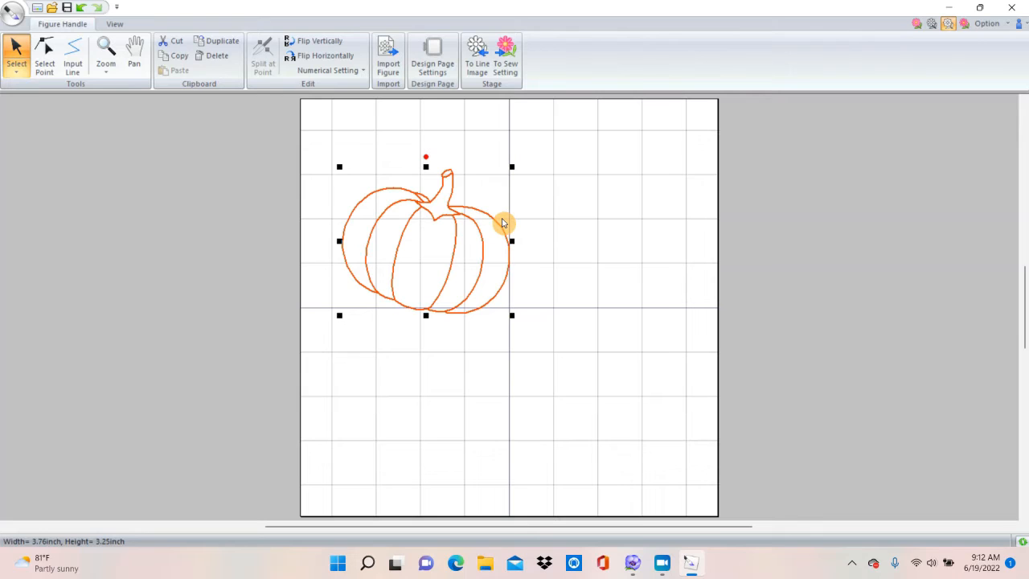
Place a duplicate of the pumpkin, rotated so its stem leans left, in the page's lower-right quarter, and select the original pumpkin
key(ctrl+d)
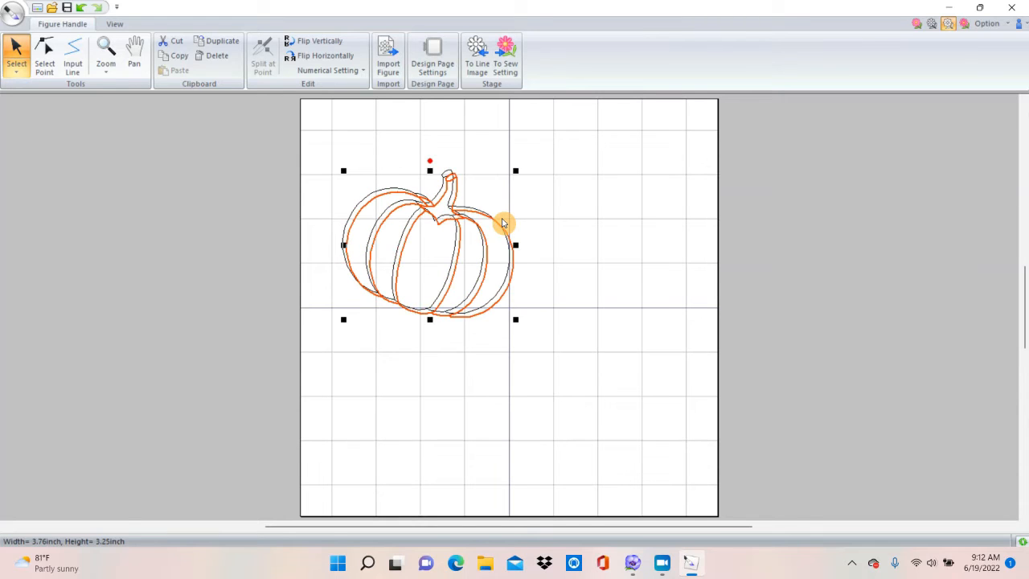
drag(499, 229, 664, 385)
drag(596, 318, 538, 345)
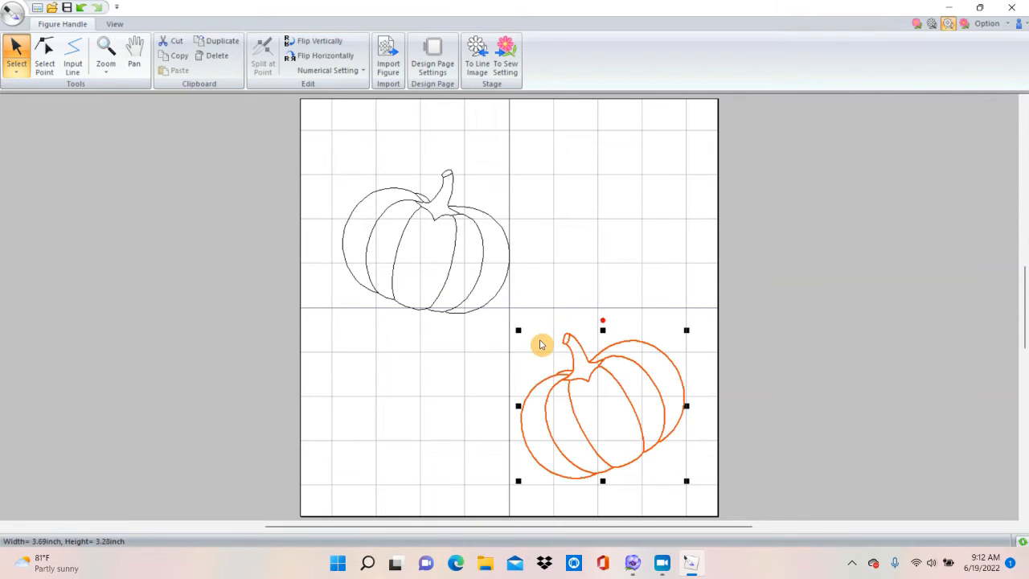
click(505, 291)
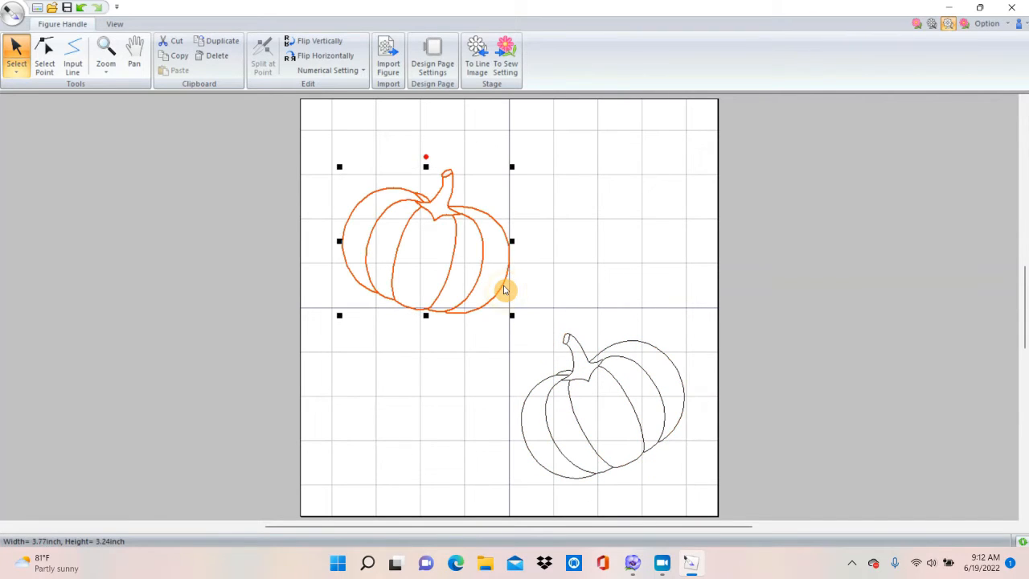
Place another copy of the pumpkin in the page's upper-right quarter, rotated counterclockwise so its stem points to the upper left
drag(505, 291, 506, 292)
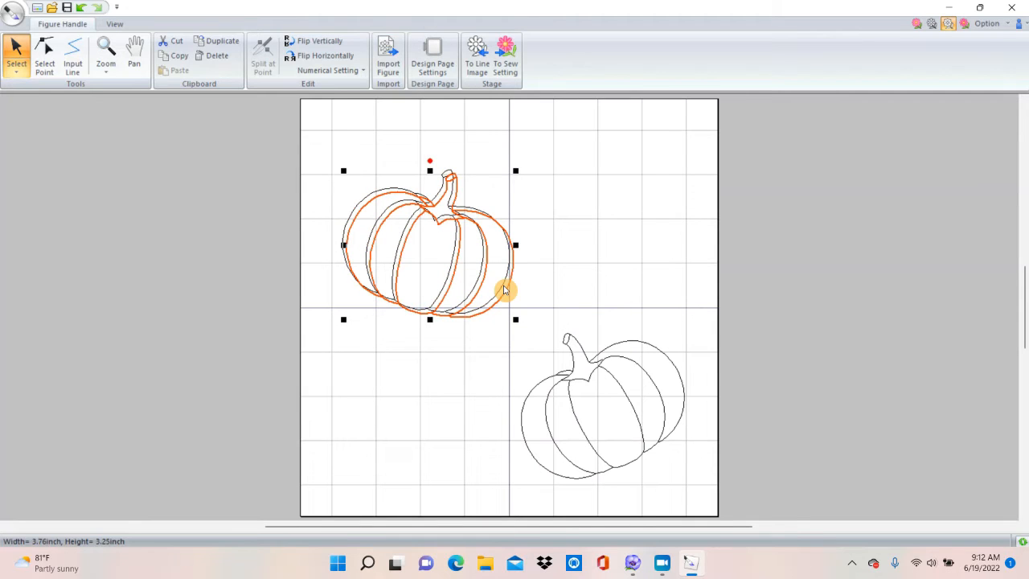
drag(507, 268, 667, 234)
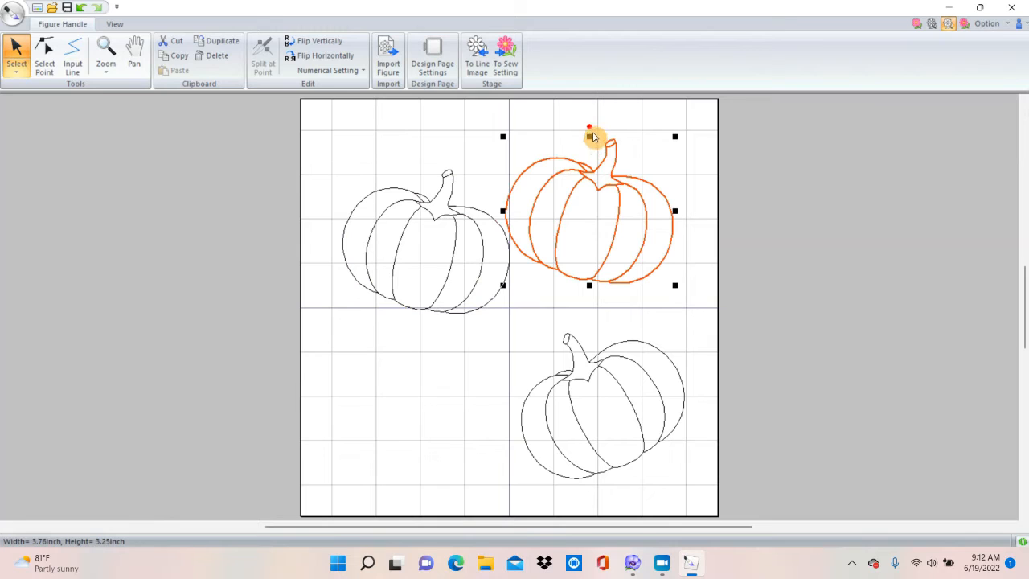
drag(590, 125, 529, 189)
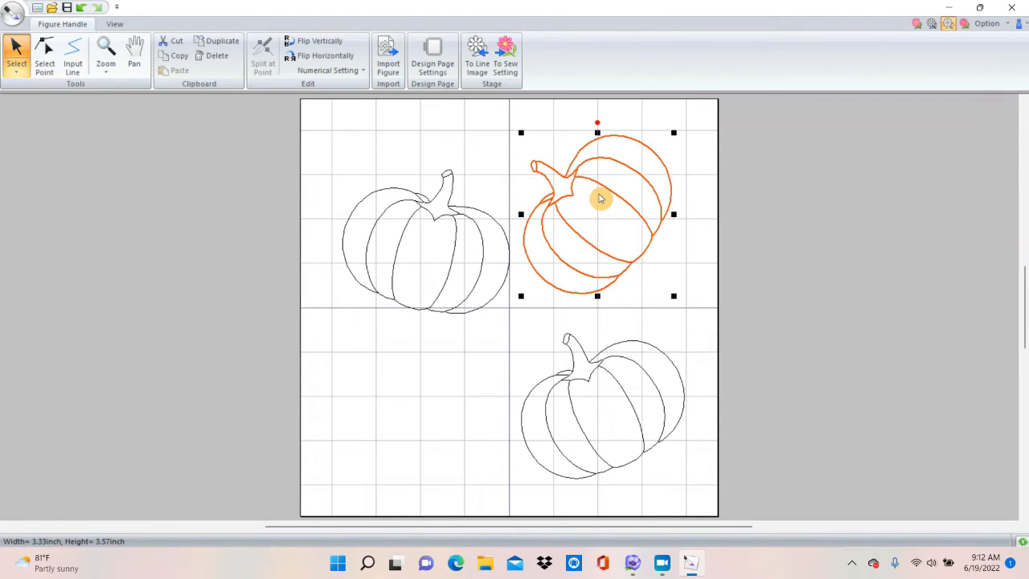
key(ctrl+z)
key(ctrl+y)
drag(664, 178, 690, 190)
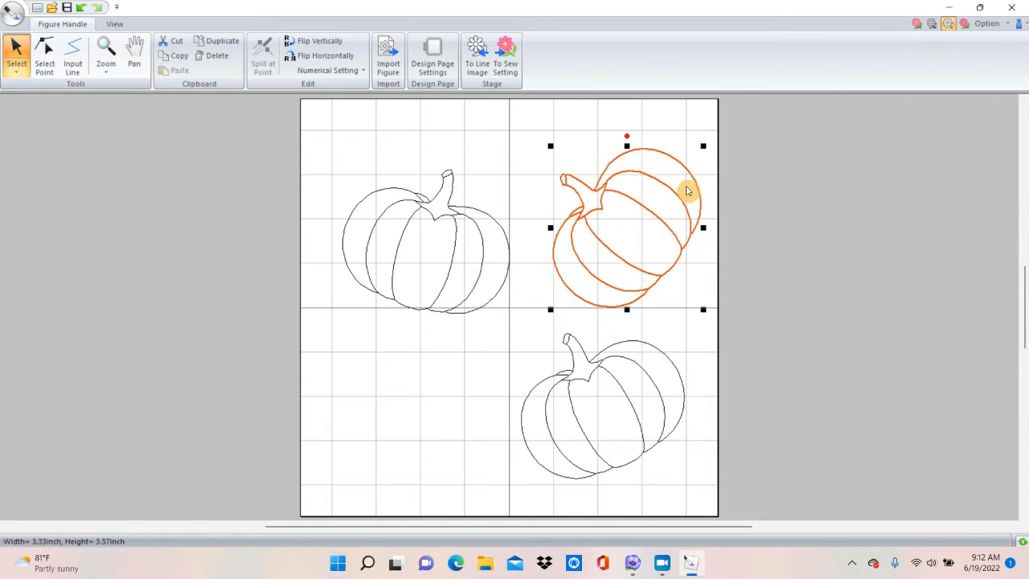
Move the original pumpkin down to straddle the horizontal axis in the page's left half, and deselect it
click(506, 232)
drag(500, 232, 485, 272)
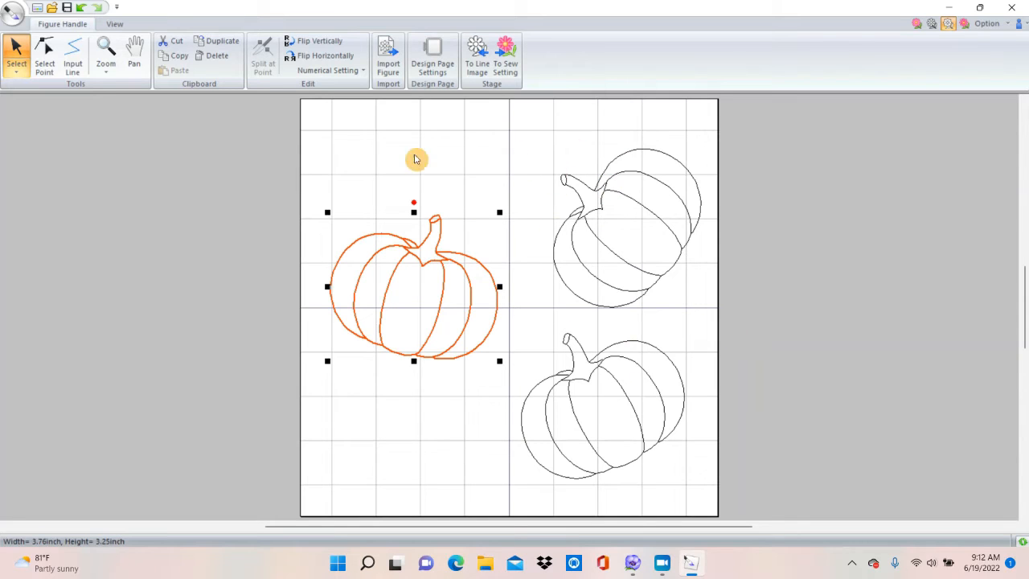
click(113, 25)
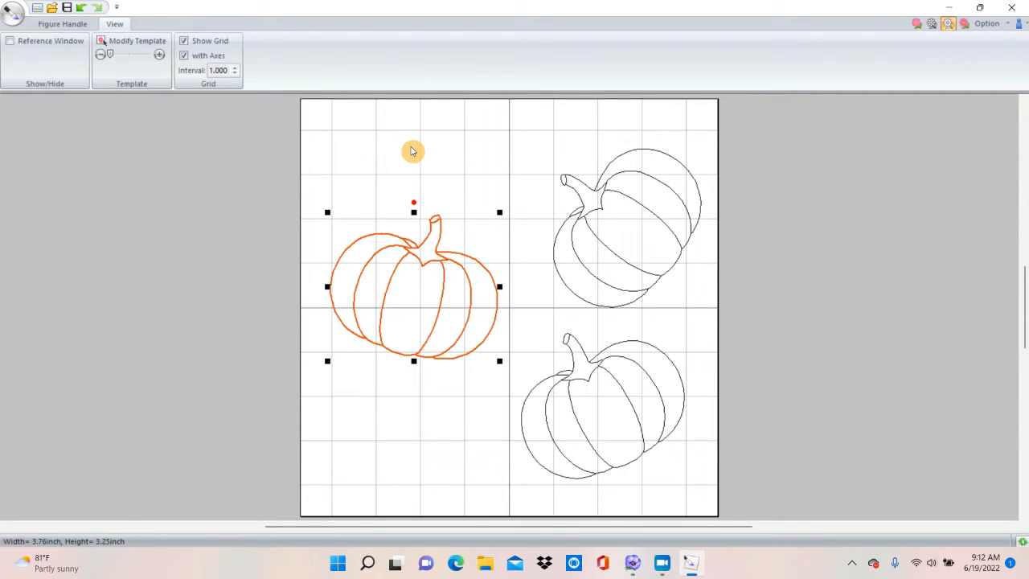
click(58, 24)
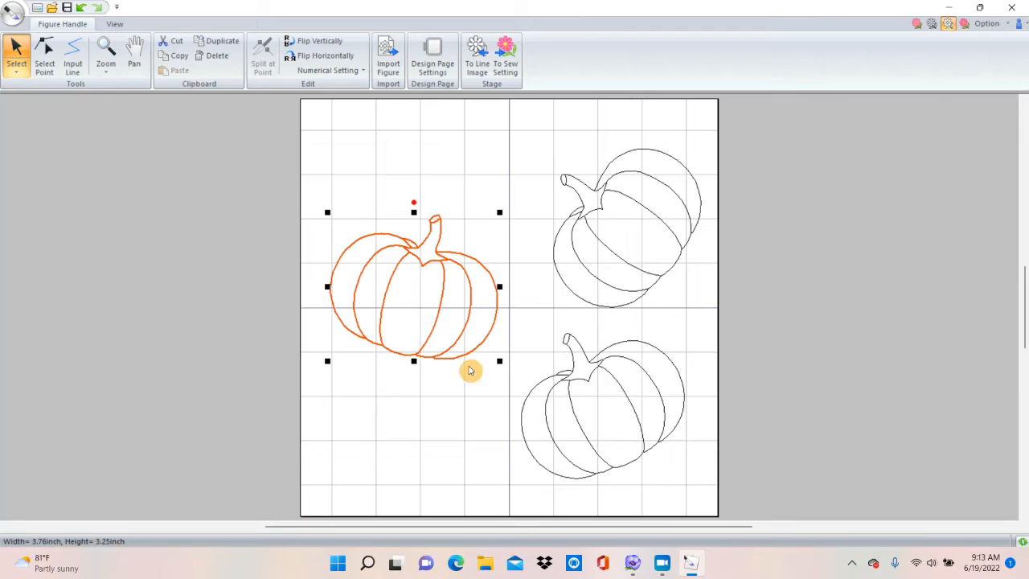
click(472, 437)
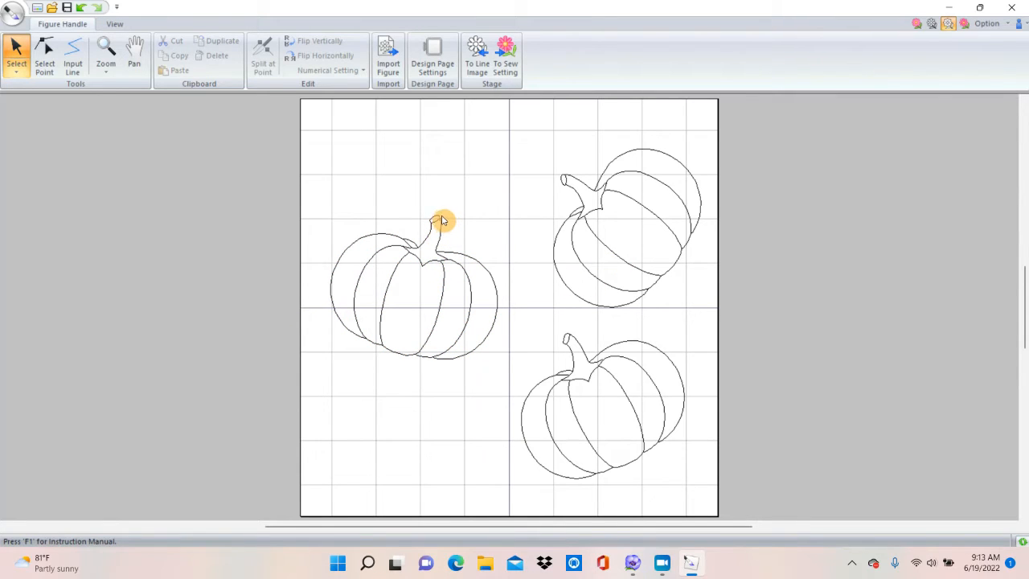
Start a connecting line at the left pumpkin's stem tip, curving right and upward into a small loop above the stem
click(73, 54)
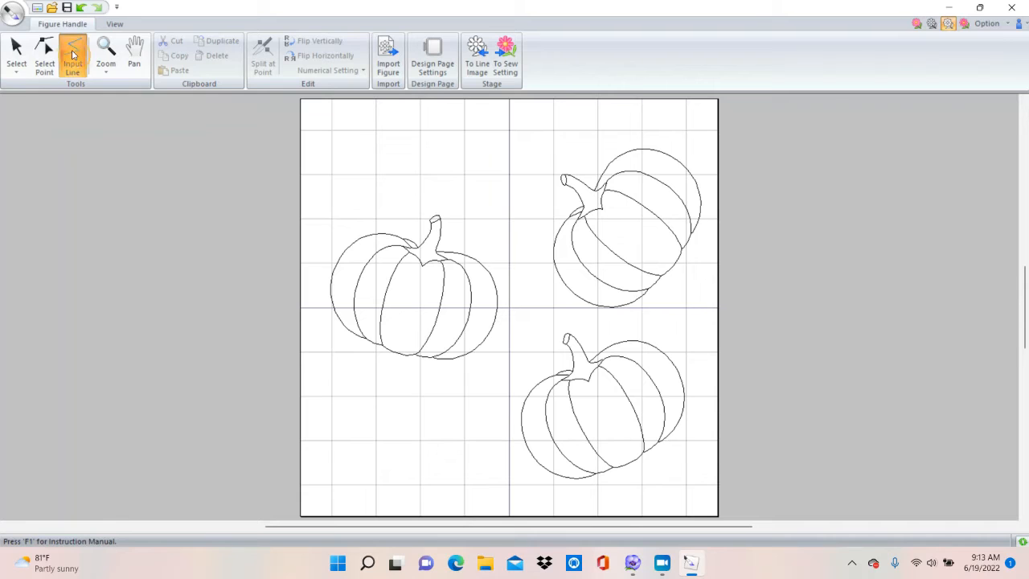
click(437, 218)
click(462, 219)
click(469, 212)
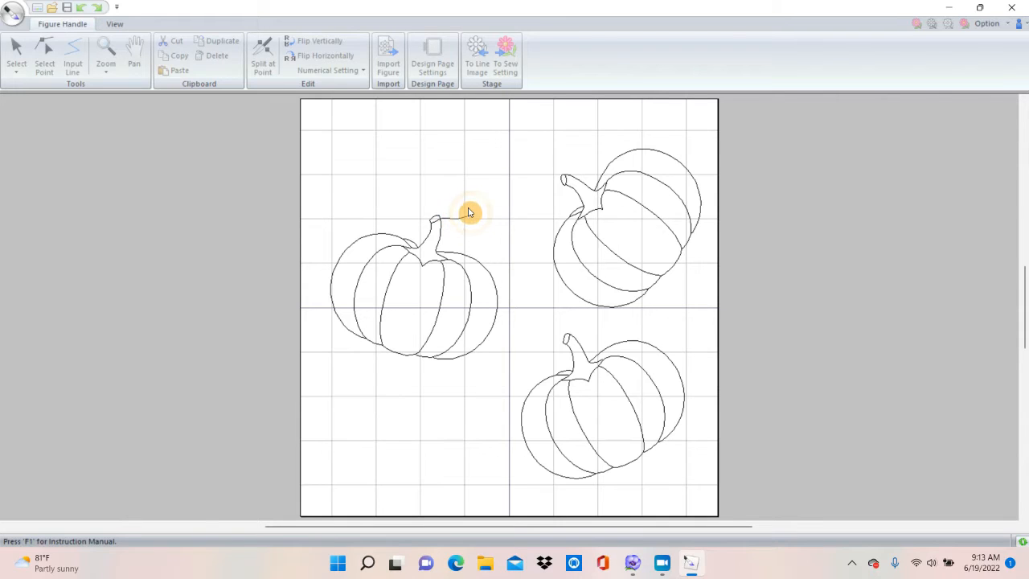
click(474, 205)
click(477, 204)
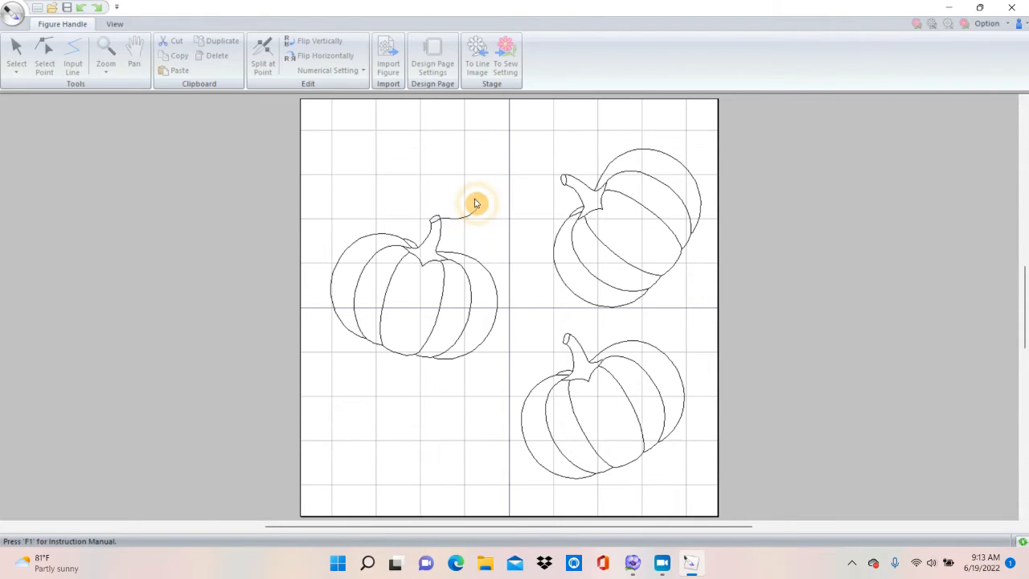
click(477, 193)
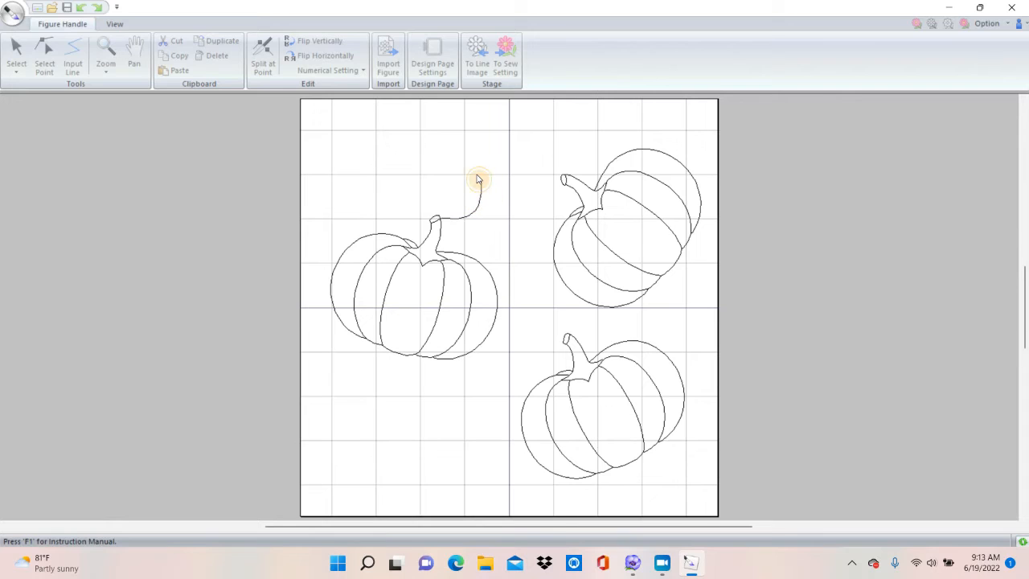
click(469, 163)
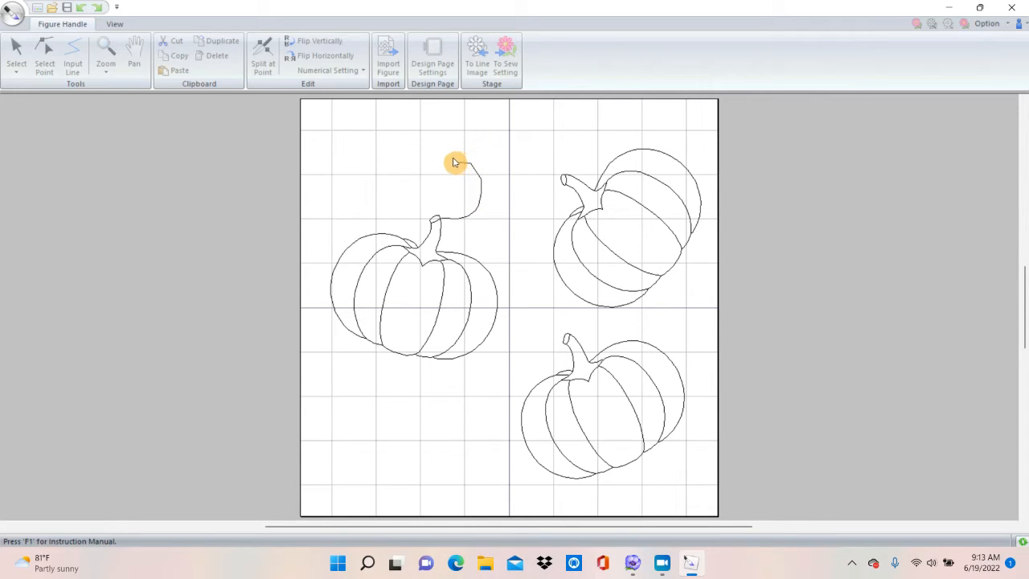
click(451, 158)
click(440, 163)
click(443, 180)
click(456, 189)
click(475, 189)
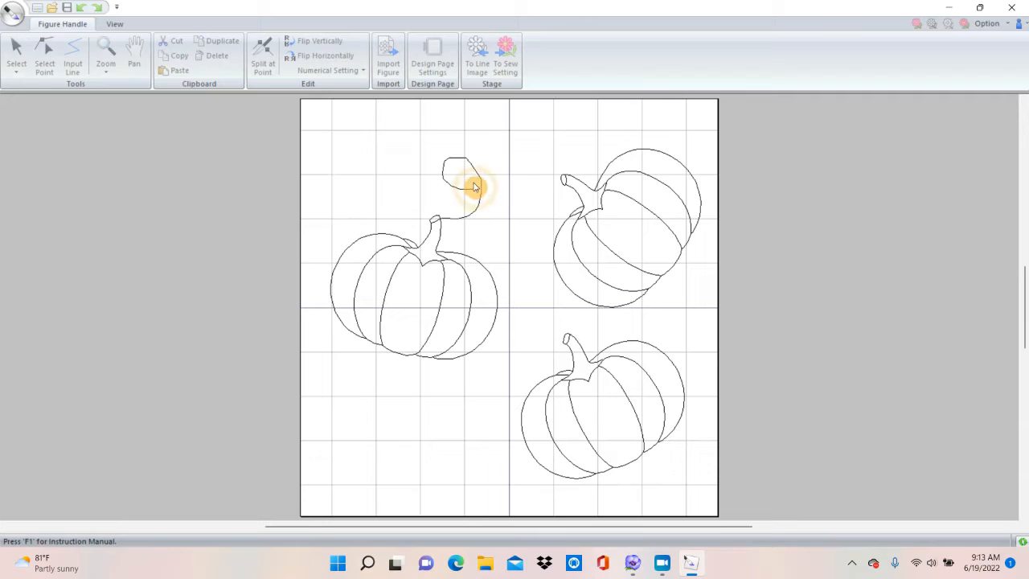
Carry the connecting line up and over the small loop in a wide arc, and bring it down on the loop's left side
click(494, 166)
click(496, 145)
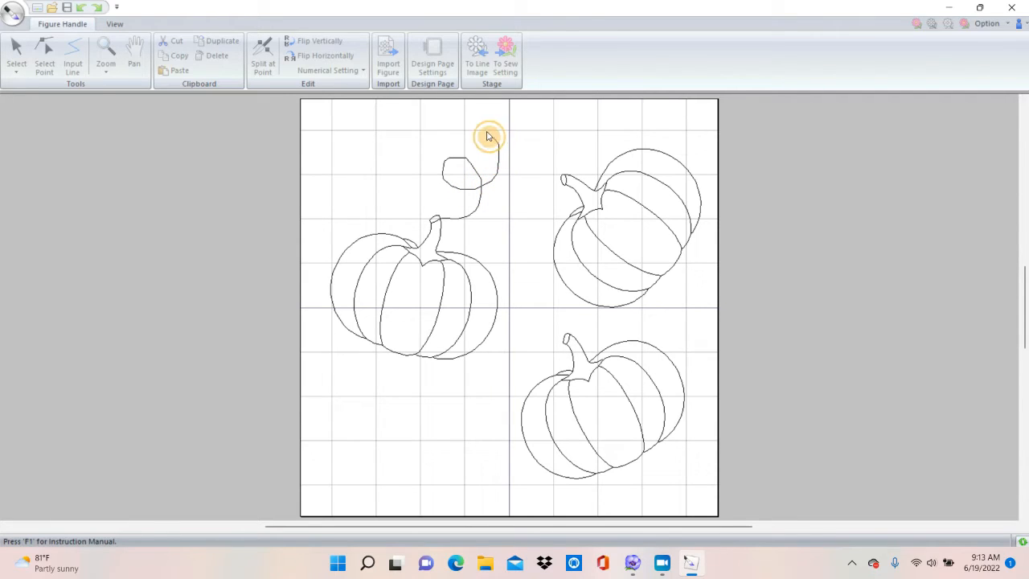
click(474, 129)
click(458, 129)
click(444, 127)
click(418, 165)
click(407, 183)
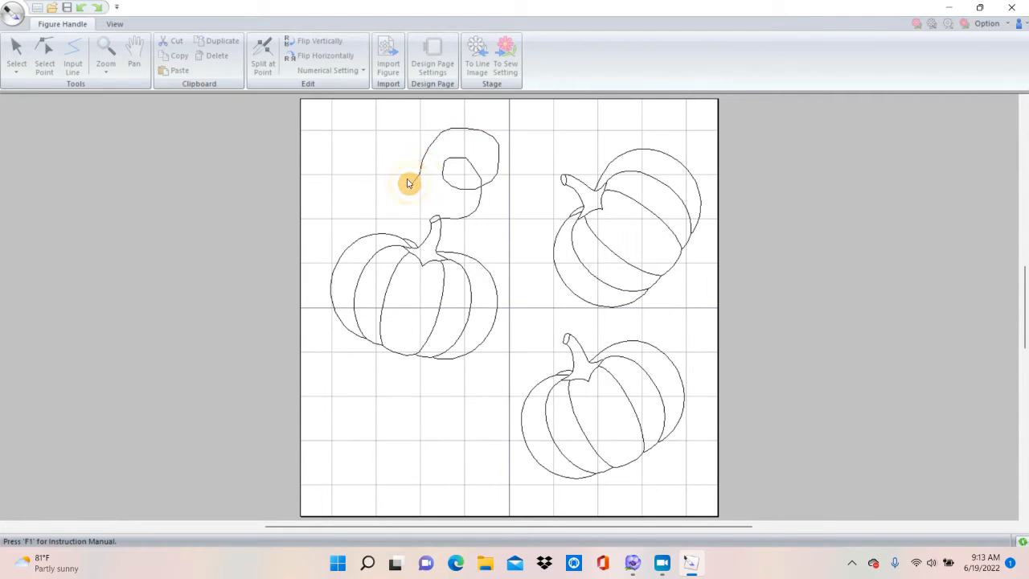
Extend the connecting line into a large round loop in the page's upper-left corner that crosses back over itself
click(391, 184)
click(381, 180)
click(359, 181)
click(345, 168)
click(328, 158)
click(324, 133)
click(334, 110)
click(368, 106)
click(399, 119)
click(404, 145)
click(401, 178)
click(385, 189)
click(367, 201)
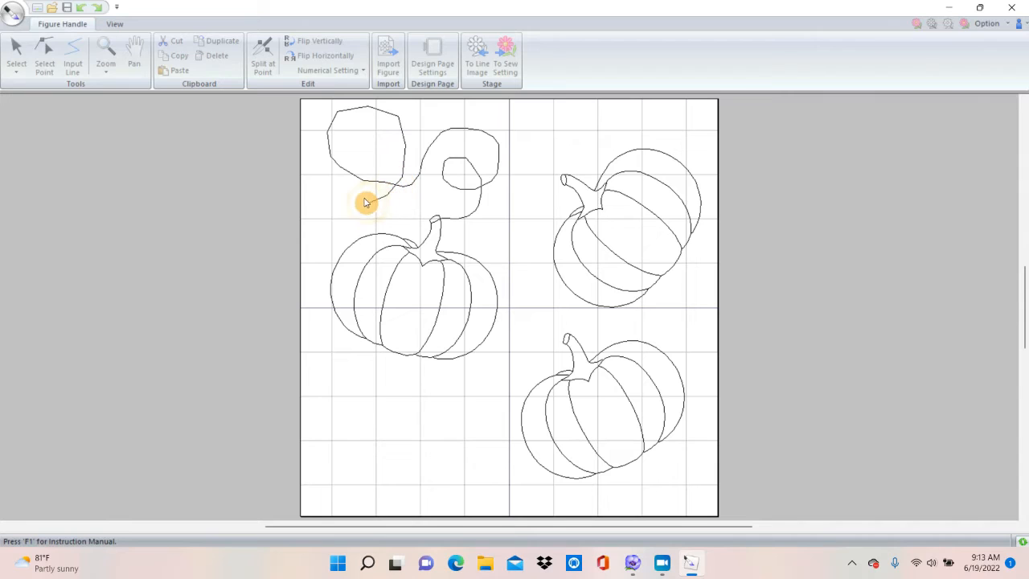
Run the connecting line down past the left pumpkin's outer side and end it at the page's left edge on the horizontal axis
click(327, 219)
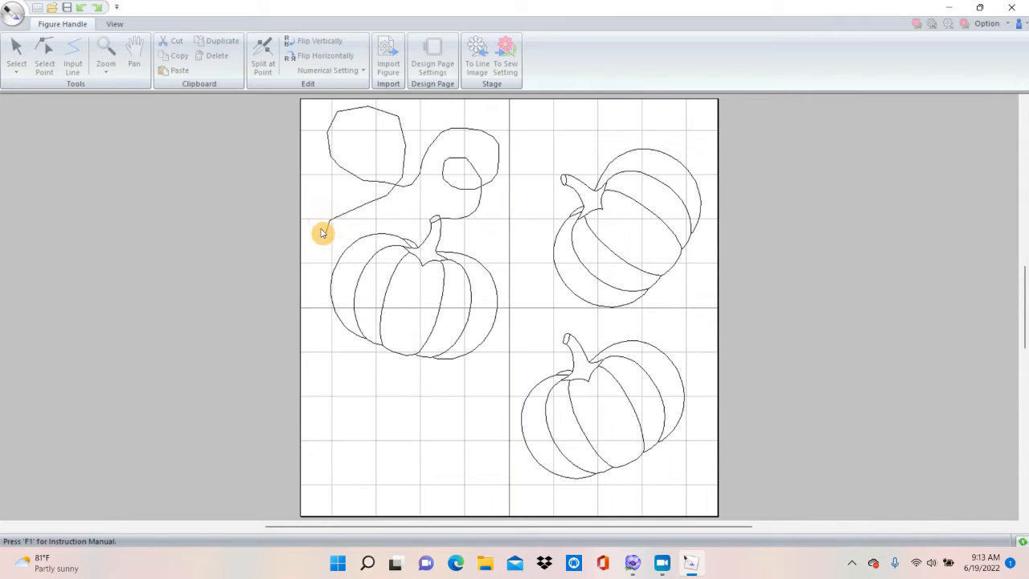
click(322, 236)
click(321, 268)
click(321, 287)
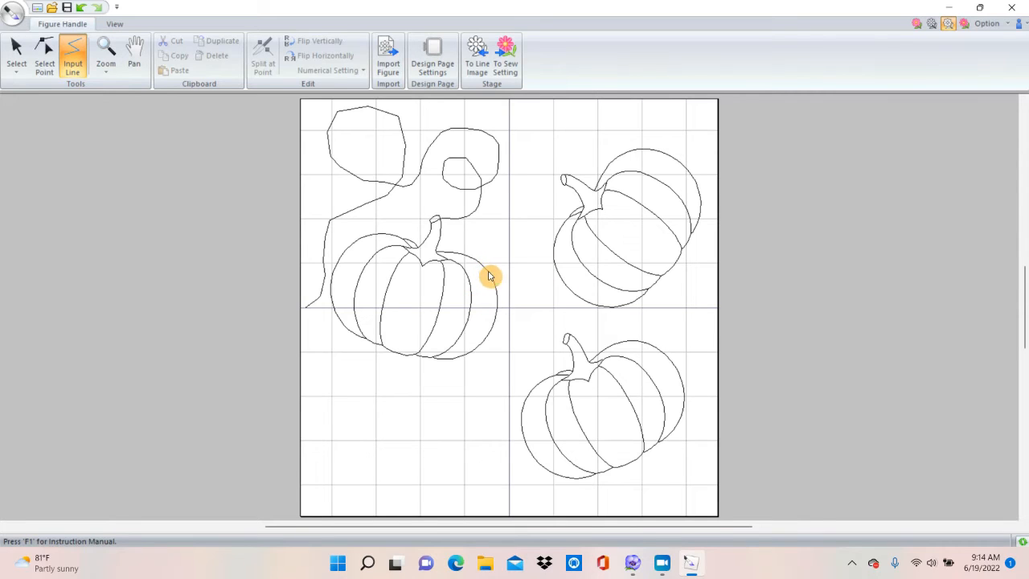
Draw a line with a loop from the left pumpkin's base, up between the pumpkins, to the upper-right pumpkin beside its stem
mouse_move(411, 352)
mouse_down()
mouse_move(425, 370)
mouse_move(464, 352)
mouse_move(522, 354)
mouse_move(544, 333)
mouse_move(551, 298)
mouse_move(512, 278)
mouse_move(488, 216)
mouse_move(498, 191)
mouse_move(565, 133)
mouse_move(567, 114)
mouse_move(526, 120)
mouse_move(519, 145)
mouse_move(538, 156)
mouse_move(579, 148)
mouse_move(589, 165)
mouse_up()
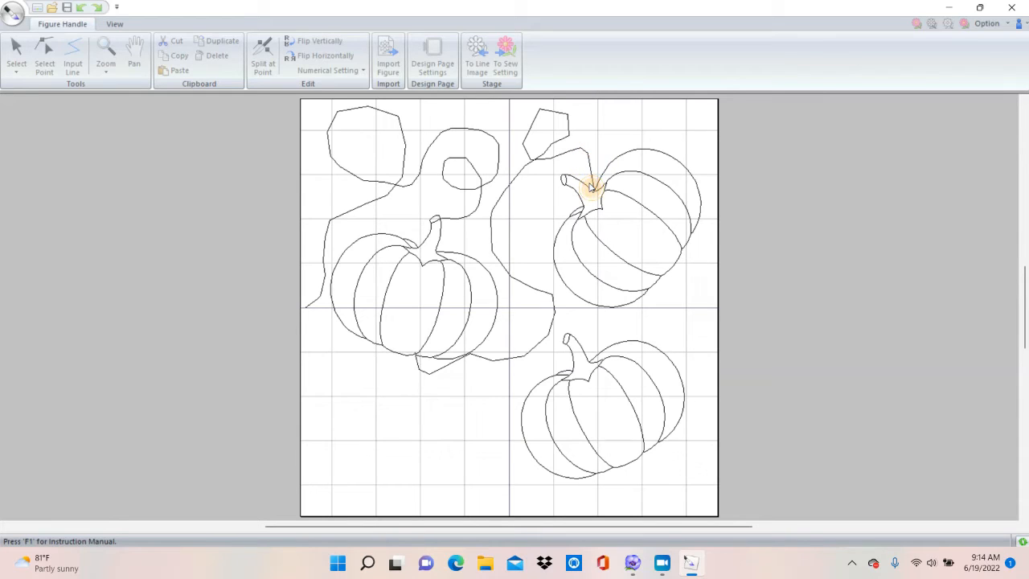
drag(591, 187, 593, 186)
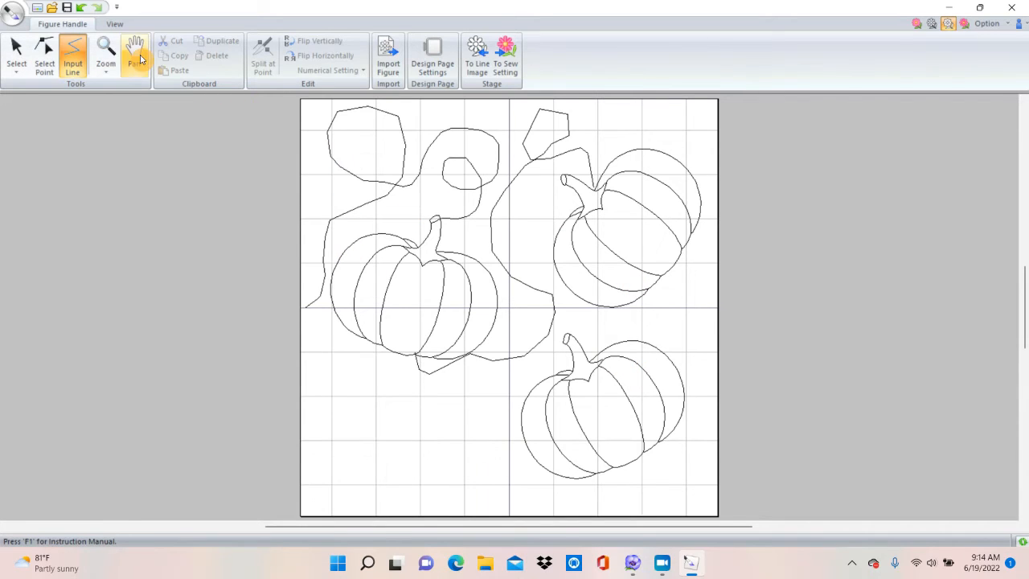
Connect the end point of the looping line to the tip of the left pumpkin's stem
click(103, 61)
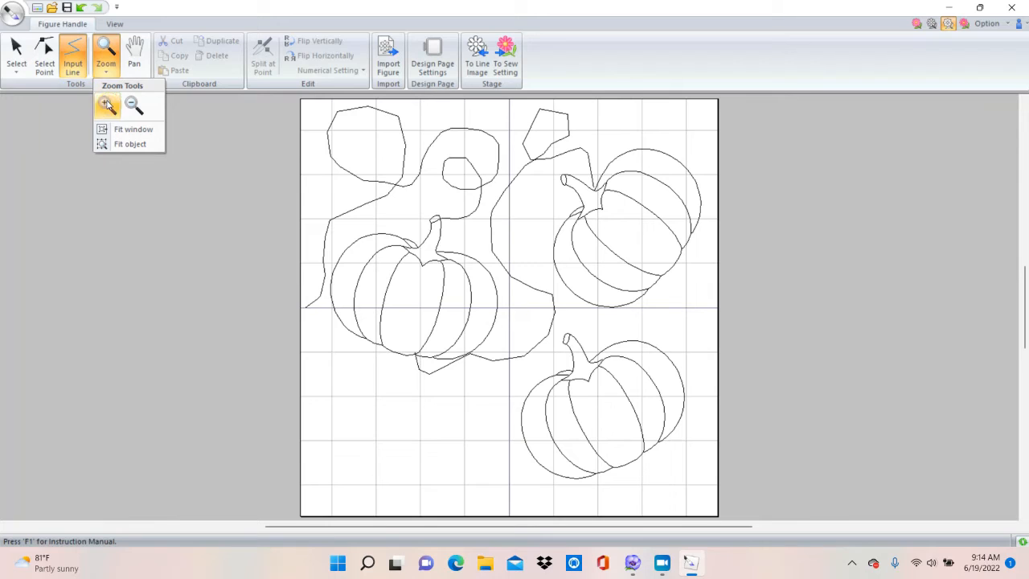
click(106, 102)
drag(399, 187, 505, 266)
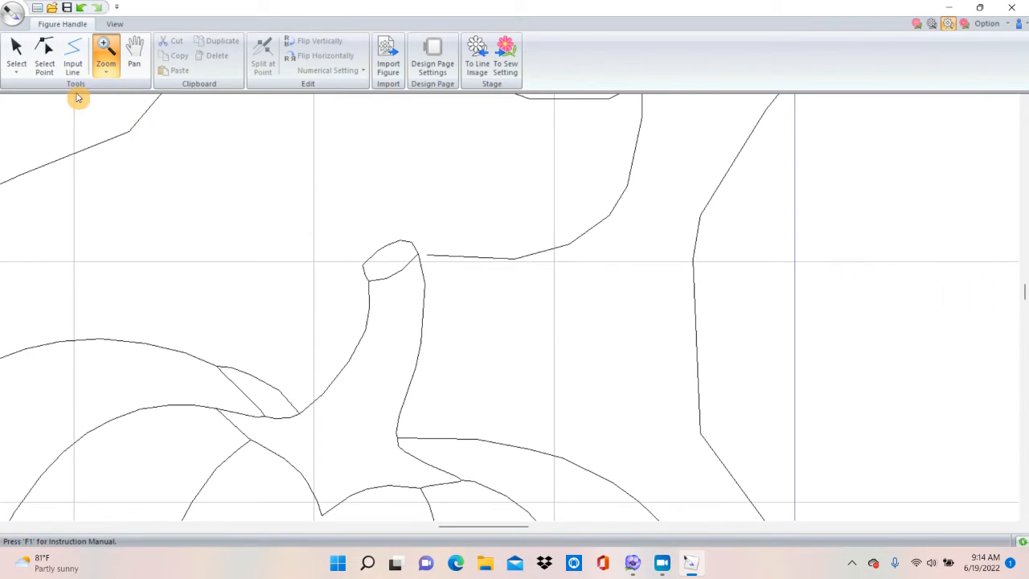
click(46, 48)
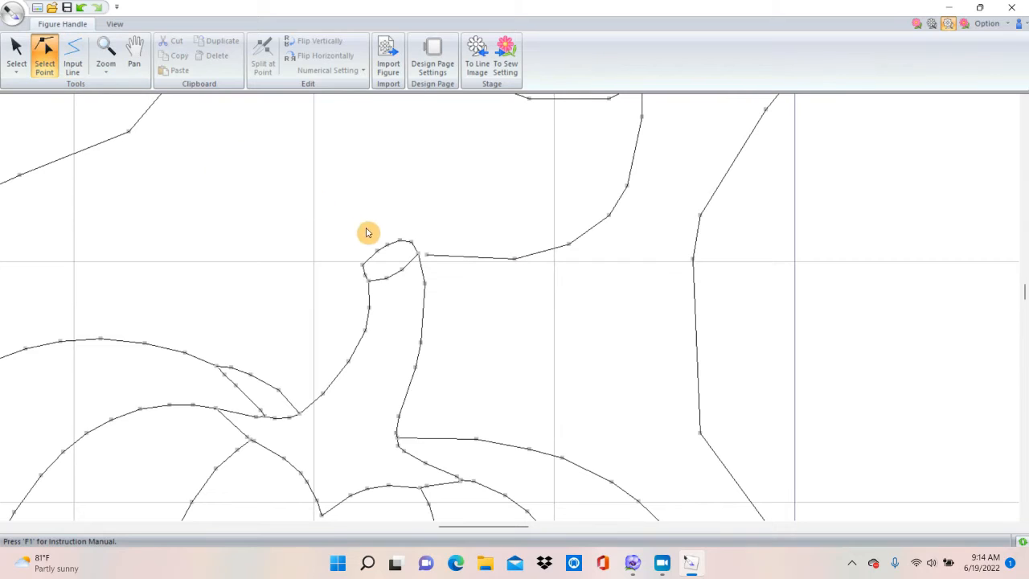
click(429, 257)
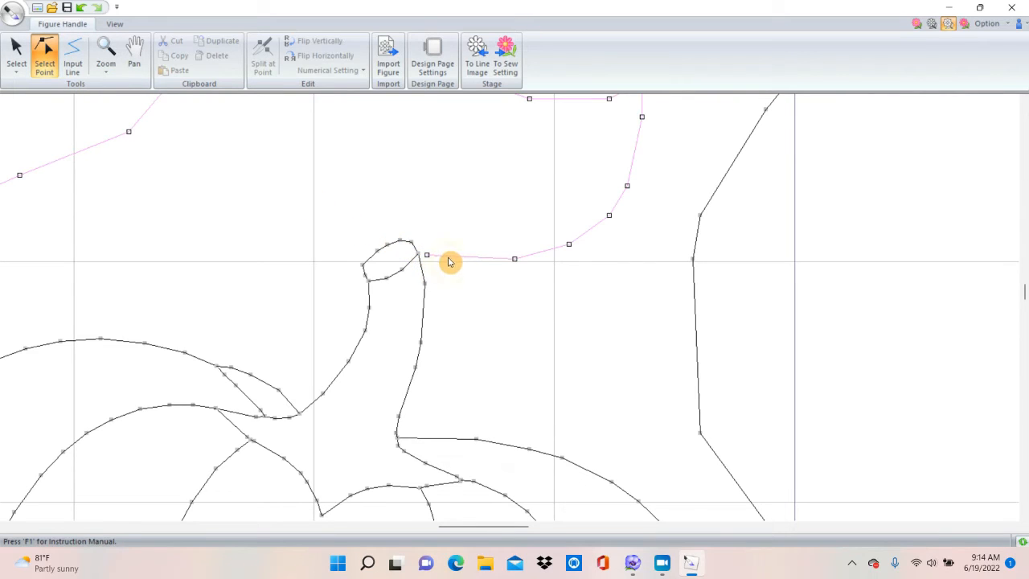
click(428, 257)
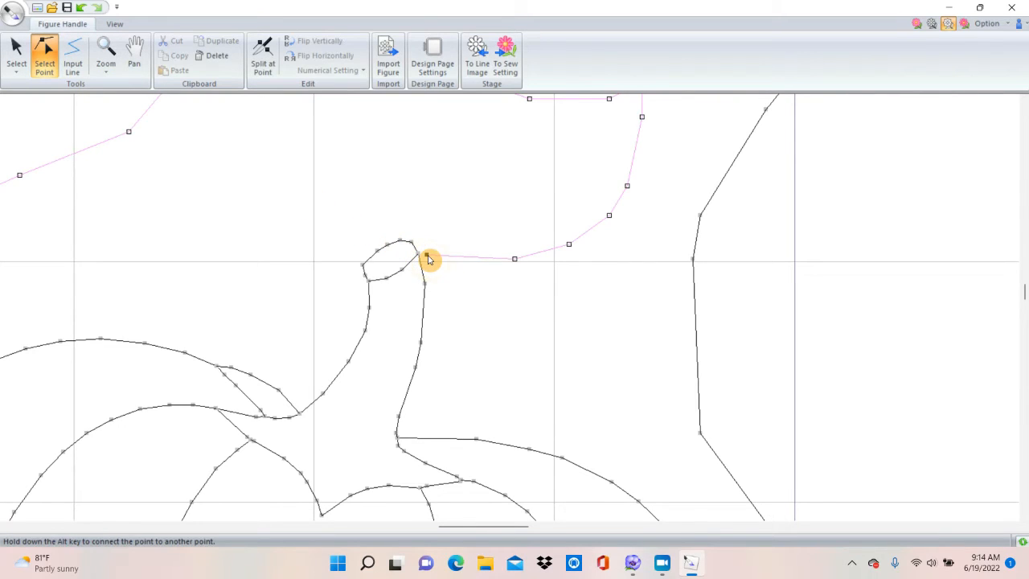
drag(429, 257, 428, 257)
key(alt)
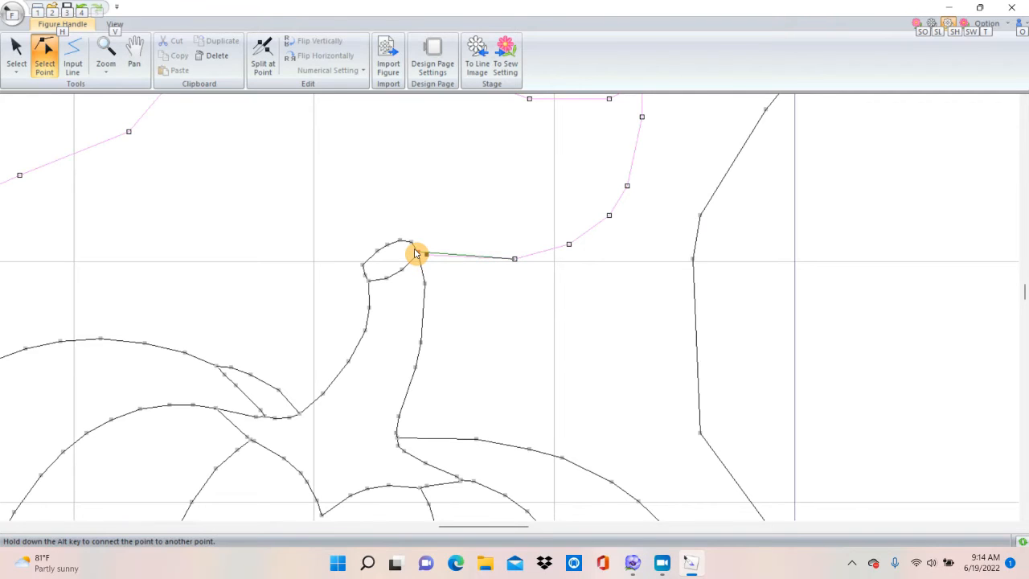
drag(416, 254, 418, 258)
click(419, 263)
Pull the looping line's end point away from the stem and connect it again to the stem tip's corner point
drag(418, 257, 431, 229)
key(alt)
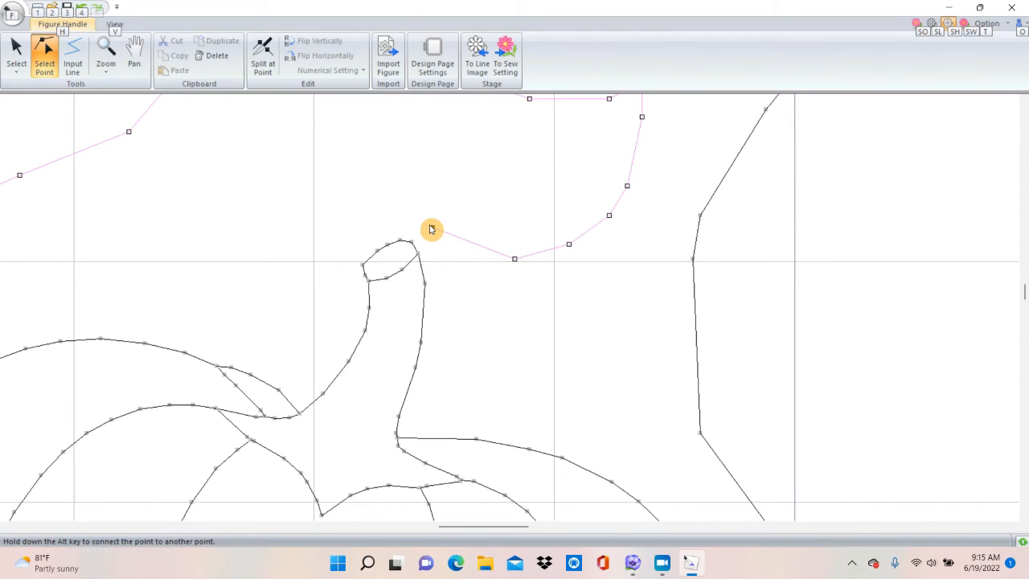
click(432, 230)
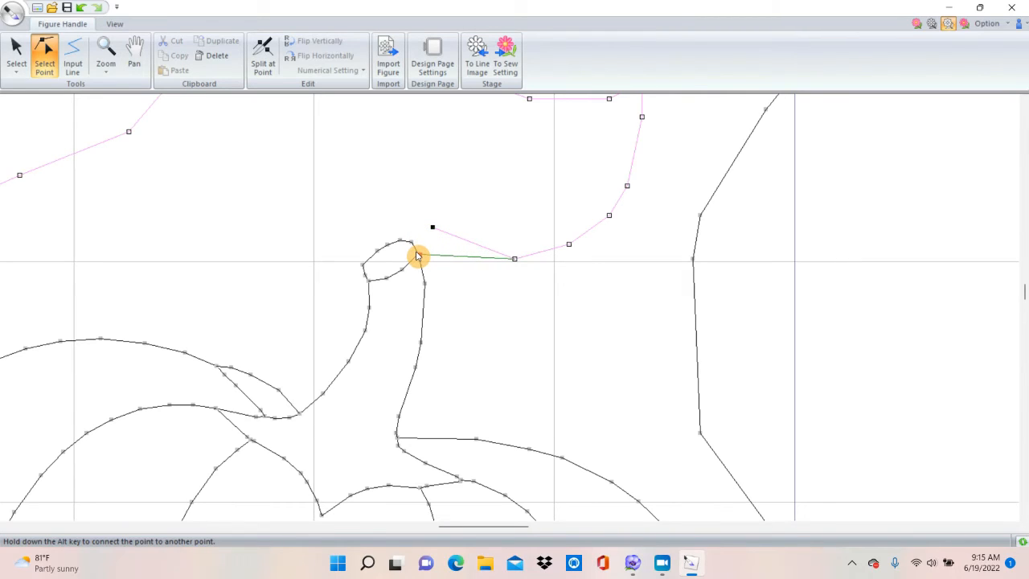
drag(418, 256, 418, 256)
key(alt)
click(467, 209)
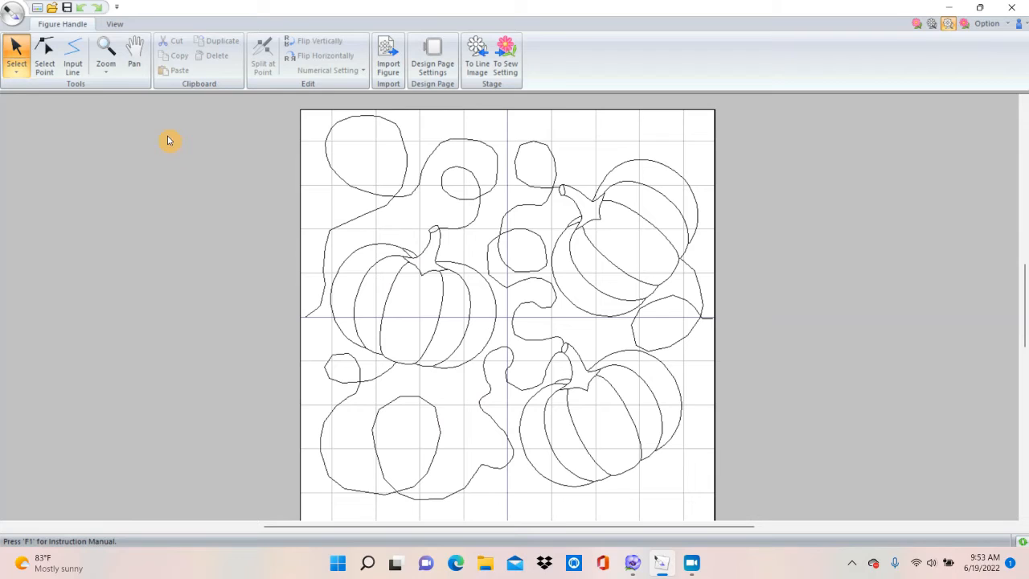
Add points to the upper-left side of the inner loop below the left pumpkin and move them outward to round it
click(114, 71)
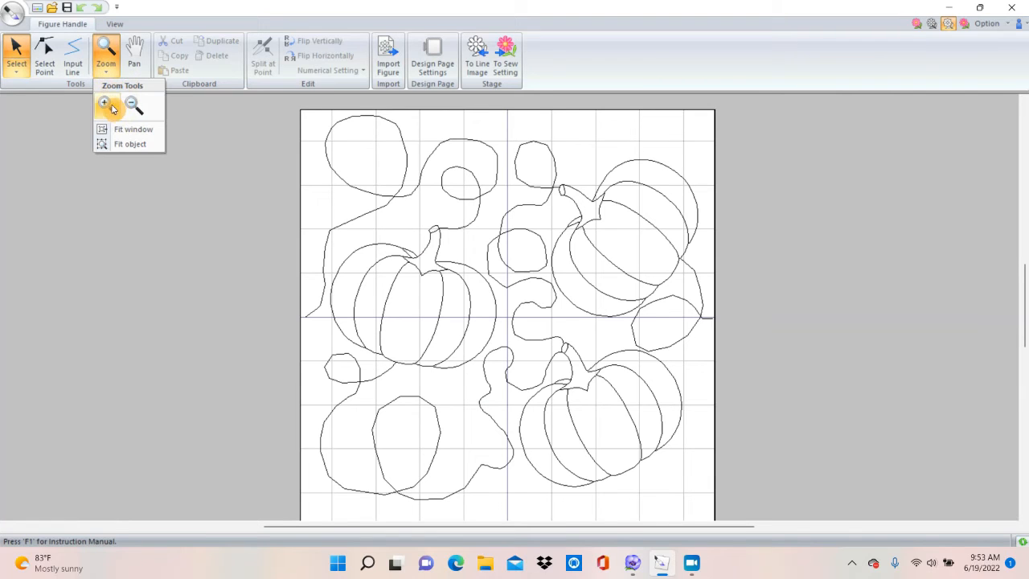
click(111, 107)
drag(320, 369, 529, 508)
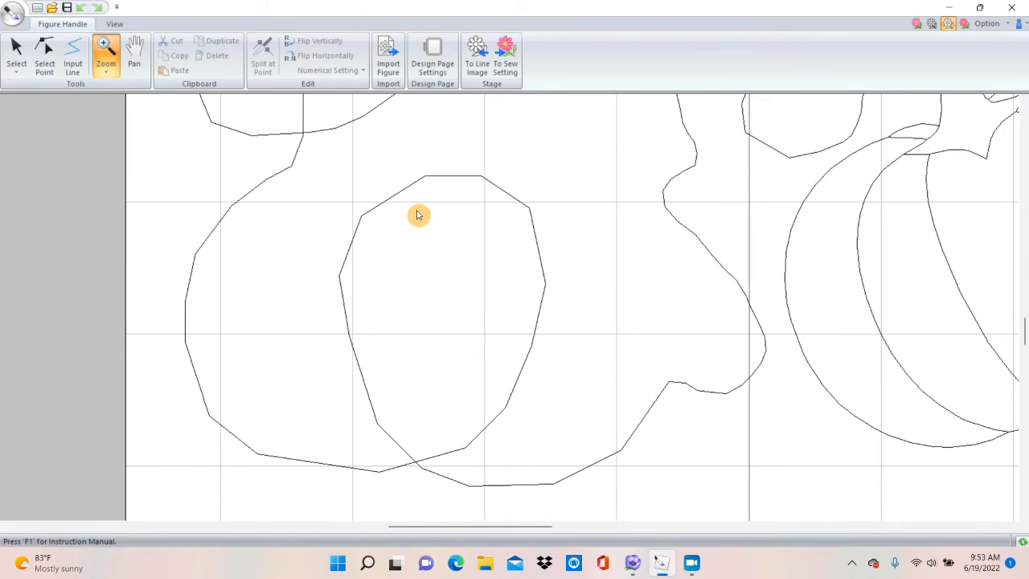
click(44, 51)
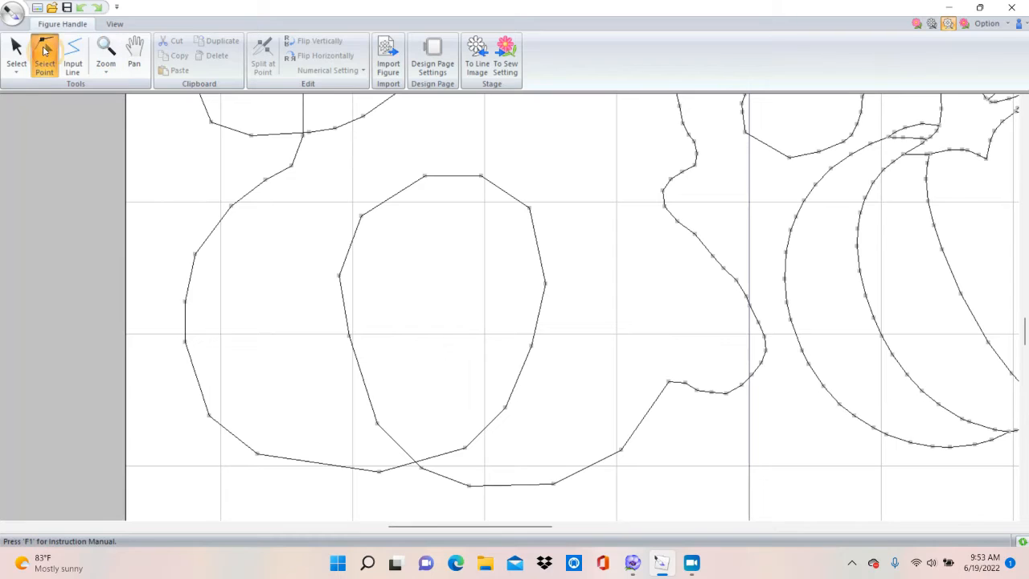
click(406, 201)
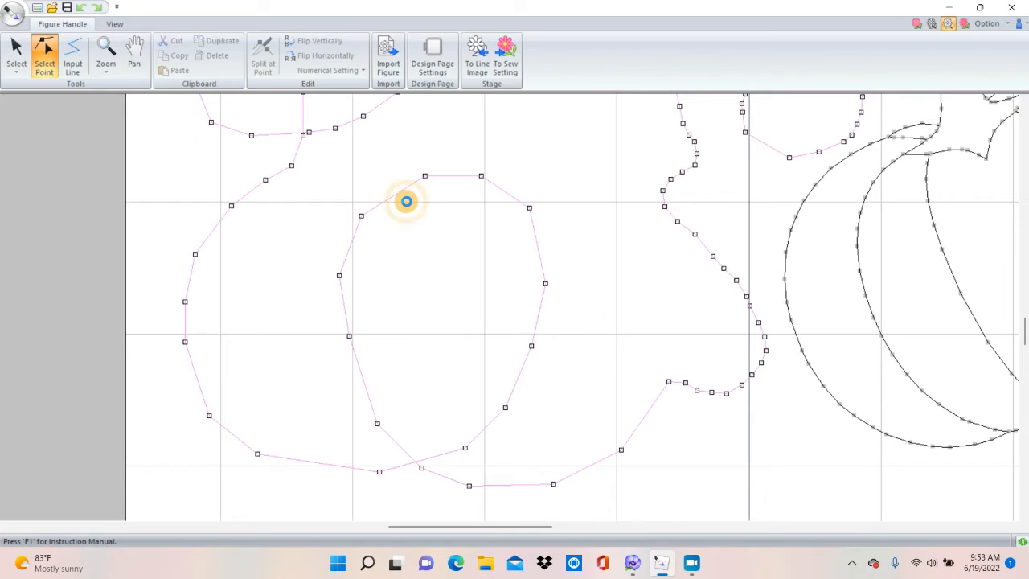
click(406, 200)
drag(406, 200, 392, 185)
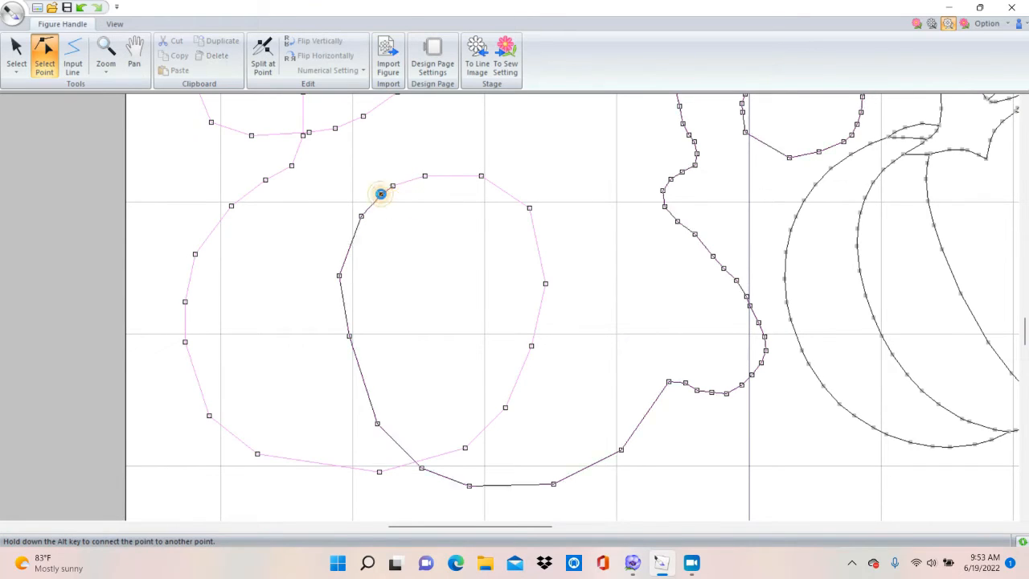
click(392, 202)
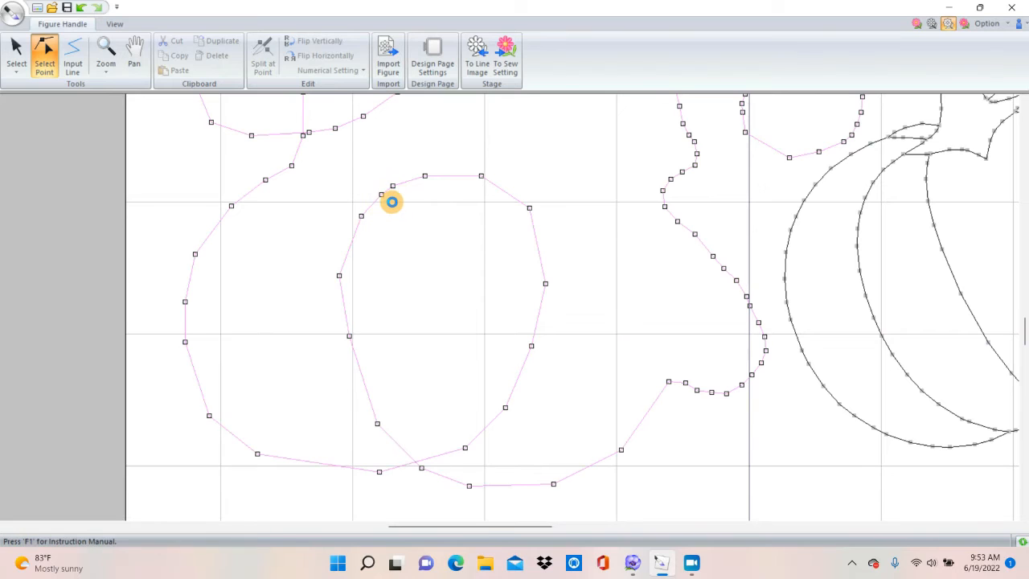
click(389, 201)
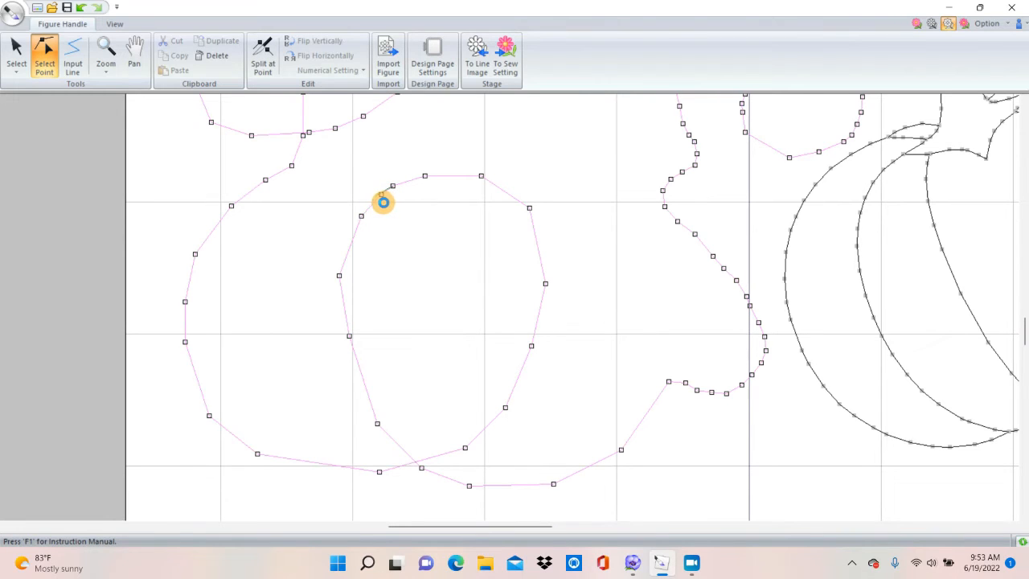
Insert and shift points along the top and right side of the same inner loop to round its corners
click(468, 182)
click(467, 181)
click(467, 182)
drag(467, 182, 467, 174)
drag(515, 203, 523, 202)
click(544, 243)
drag(545, 245, 549, 243)
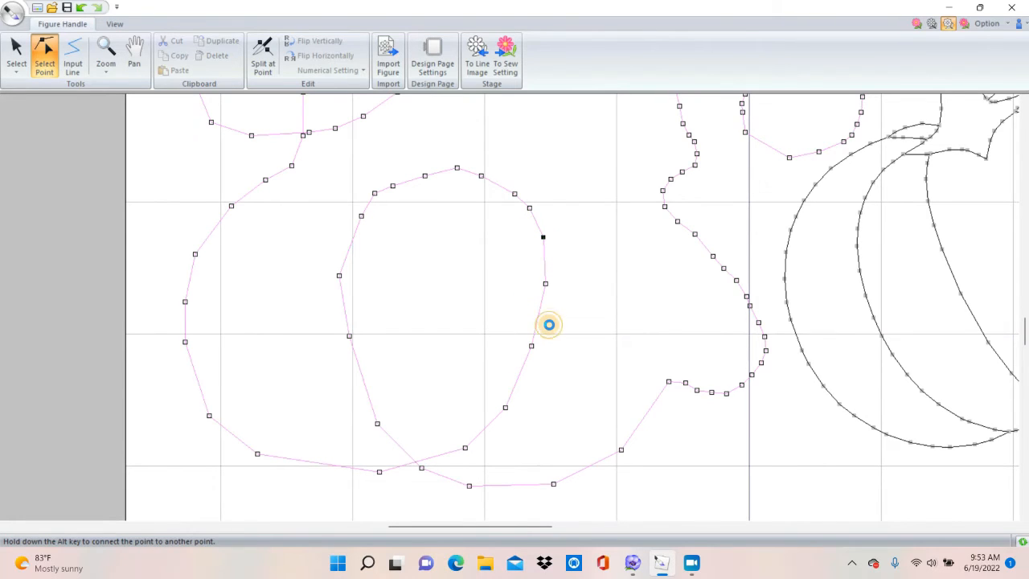
click(549, 324)
click(545, 321)
click(545, 316)
drag(546, 321, 553, 320)
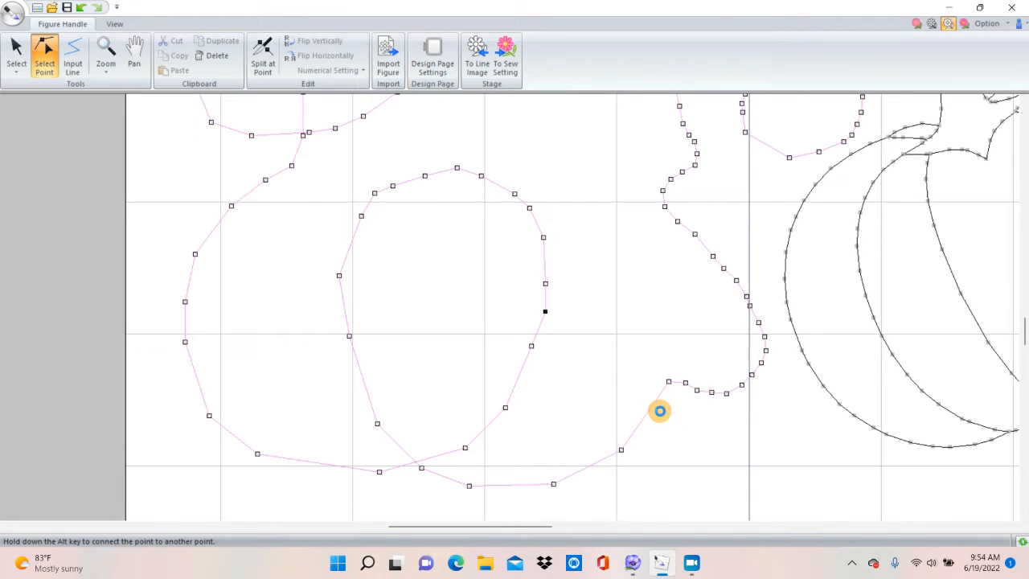
Reshape the straight stretch between the wavy line and the loop's bottom into a smooth S-curve with extra points
click(660, 408)
click(644, 426)
drag(644, 426, 637, 420)
click(631, 441)
drag(629, 441, 602, 493)
click(623, 470)
click(605, 484)
click(587, 492)
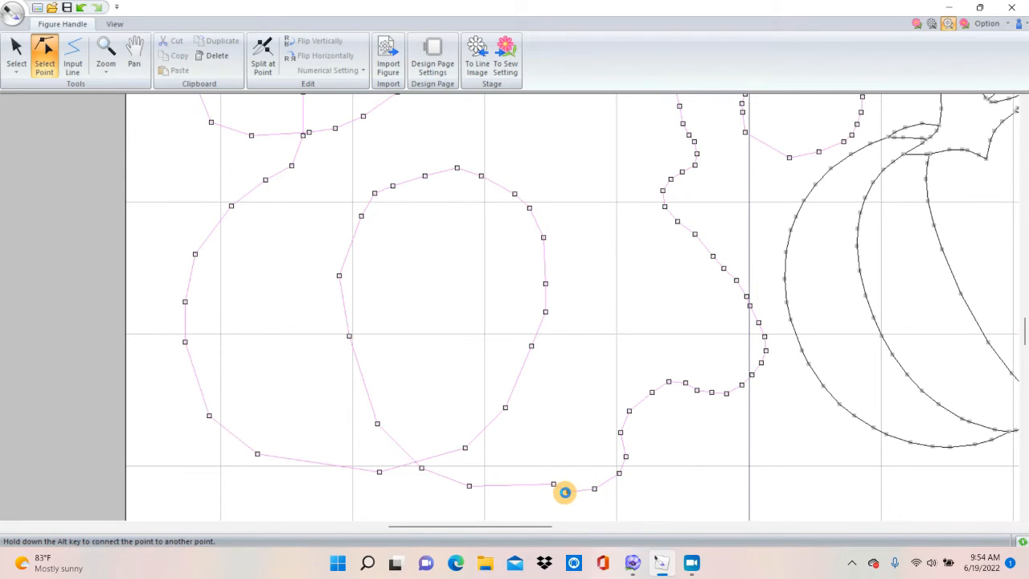
Smooth the line's bottom edge and the left side of the inner loop by adding and moving points
drag(561, 492, 503, 498)
click(518, 498)
click(412, 459)
drag(411, 458, 400, 456)
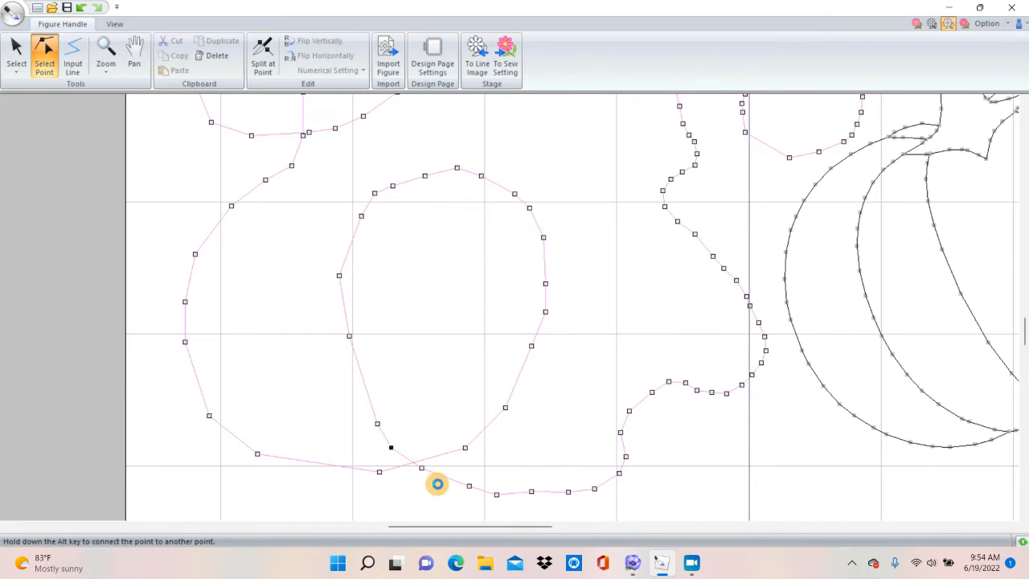
click(361, 250)
drag(362, 250, 365, 222)
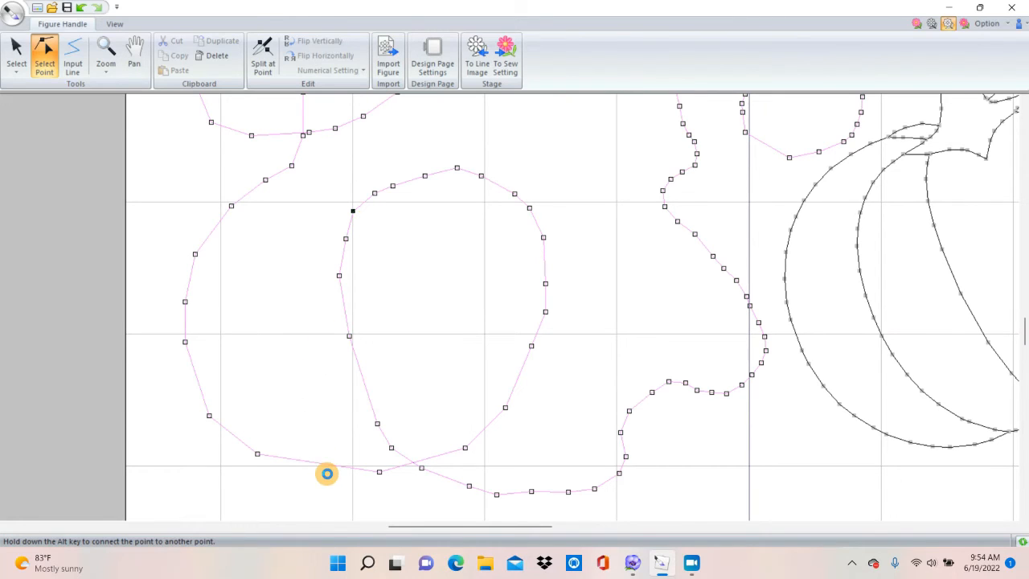
Round the bottom of the large outer loop with an extra point and deselect the line
click(327, 473)
click(331, 470)
drag(331, 470, 329, 482)
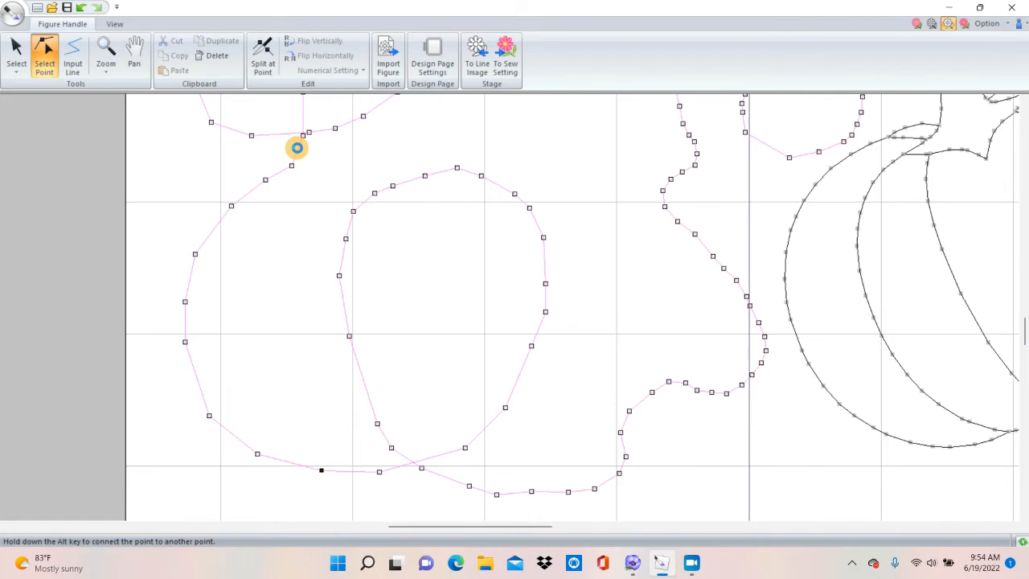
click(108, 69)
click(132, 149)
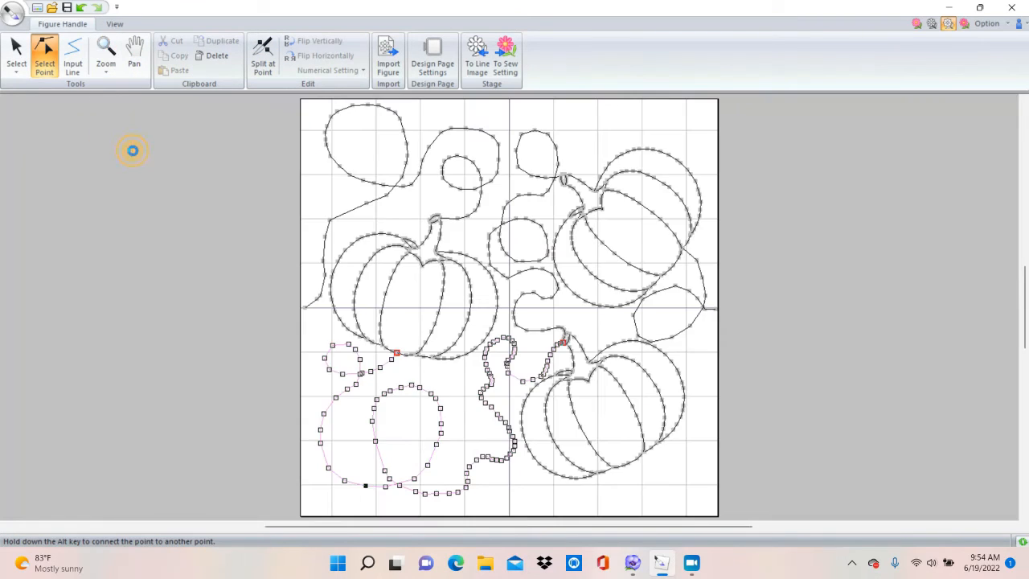
click(187, 279)
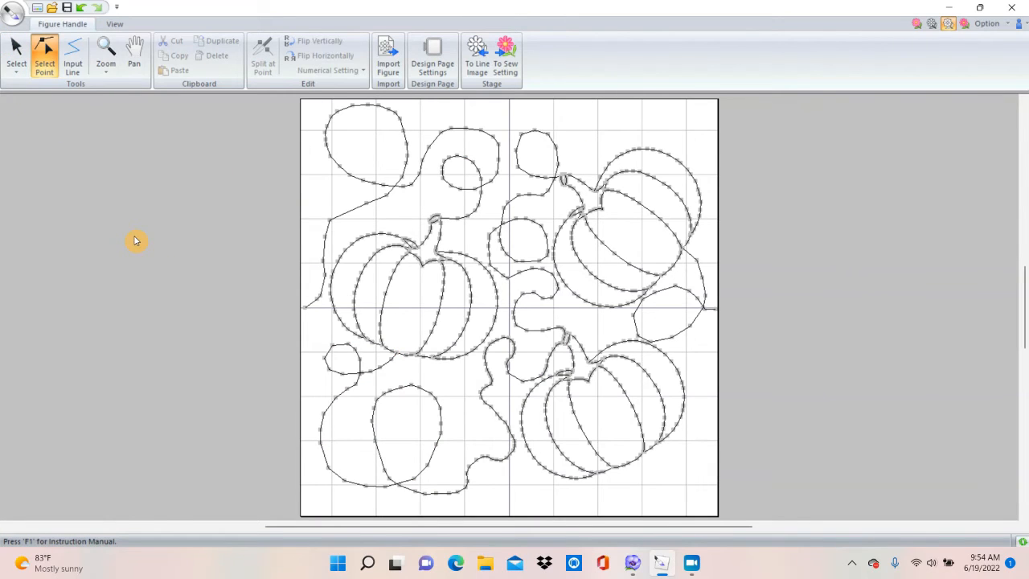
Go to the Sew Setting stage and apply a black running stitch to all lines of the design
click(16, 54)
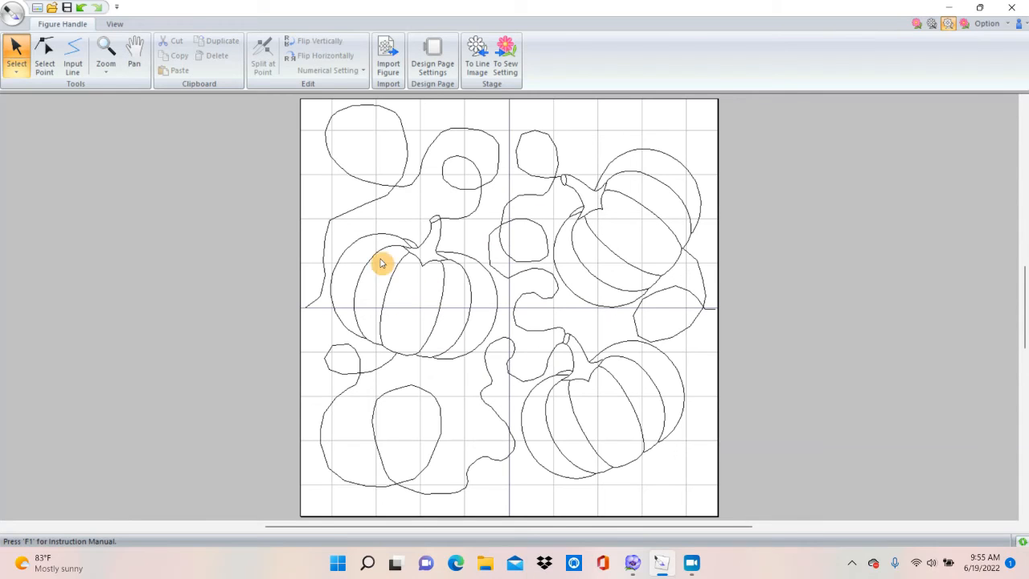
click(505, 54)
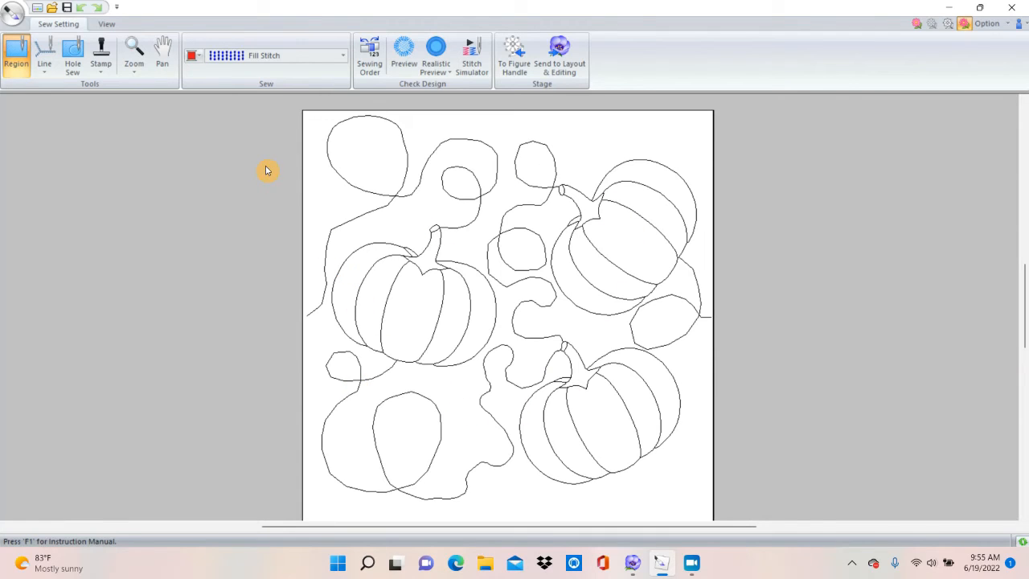
click(46, 55)
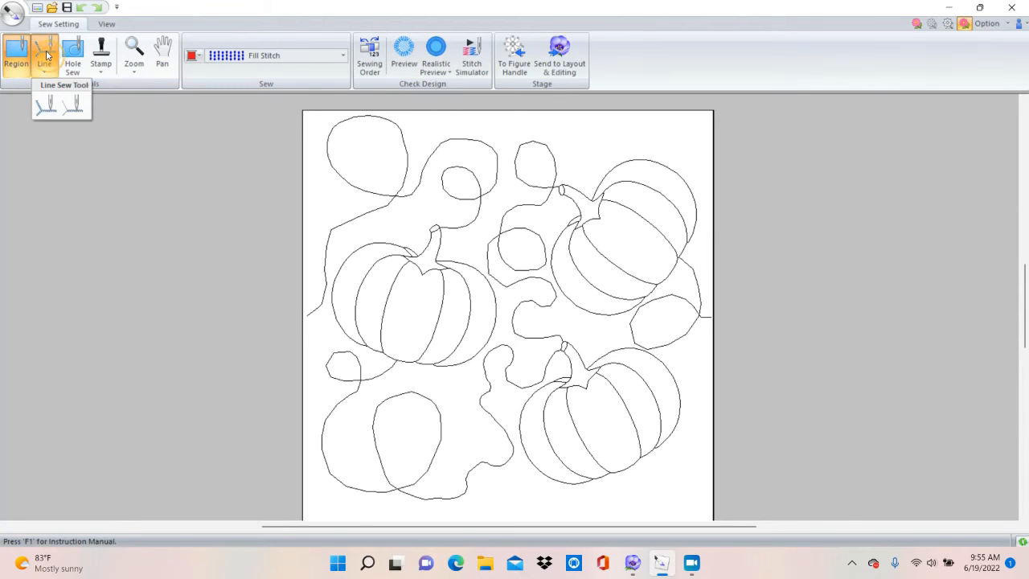
click(46, 105)
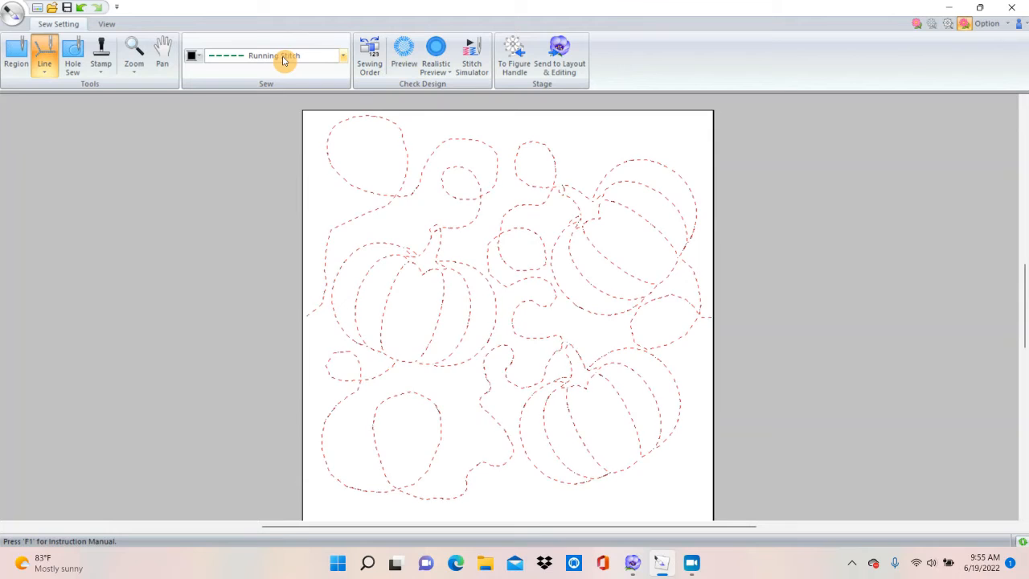
Play the pumpkin design through the Stitch Simulator to check its sewing path
click(477, 71)
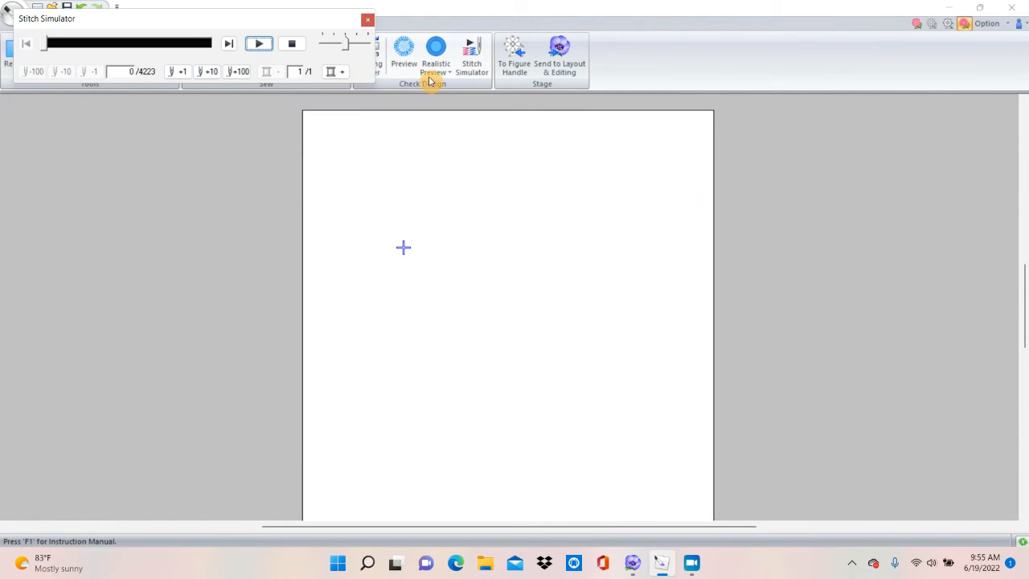
click(228, 46)
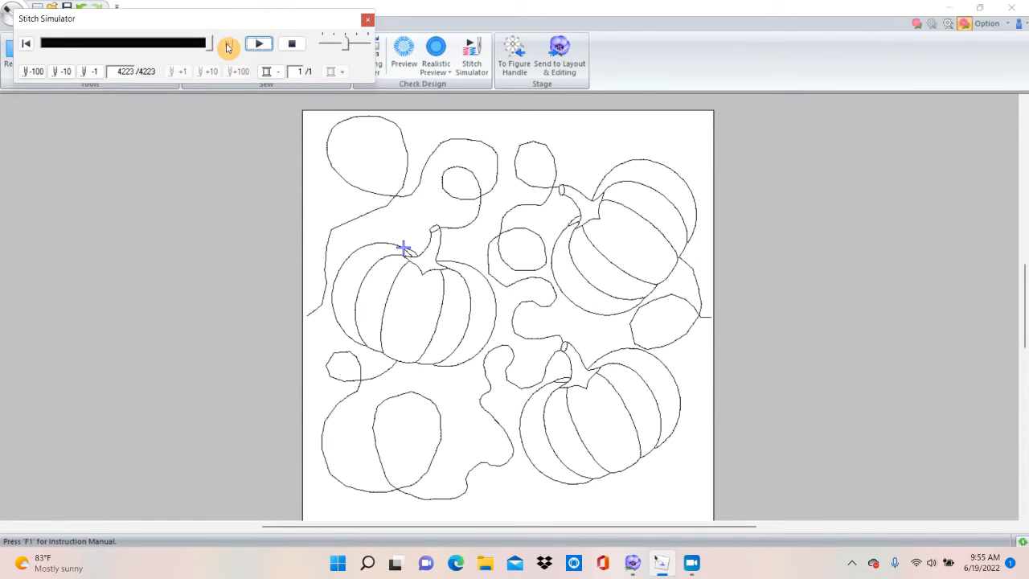
click(260, 44)
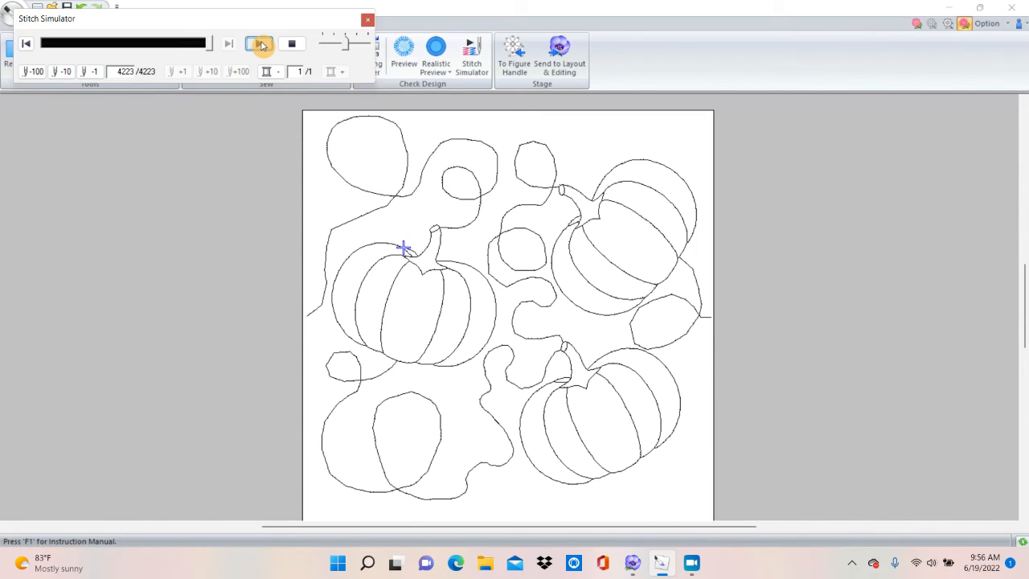
click(369, 21)
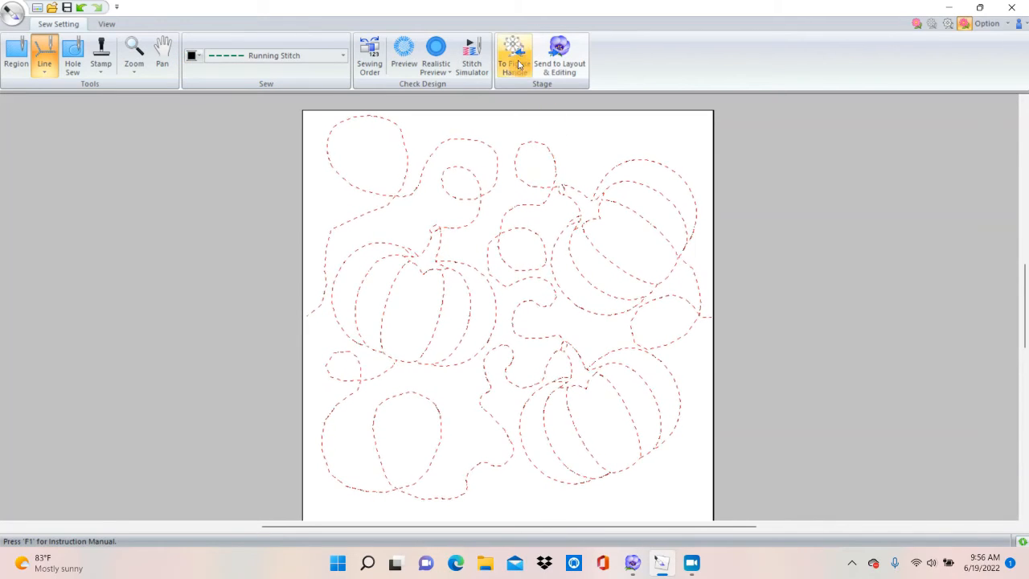
Send the design to Layout & Editing and import it as stitches at 100% magnification
click(565, 55)
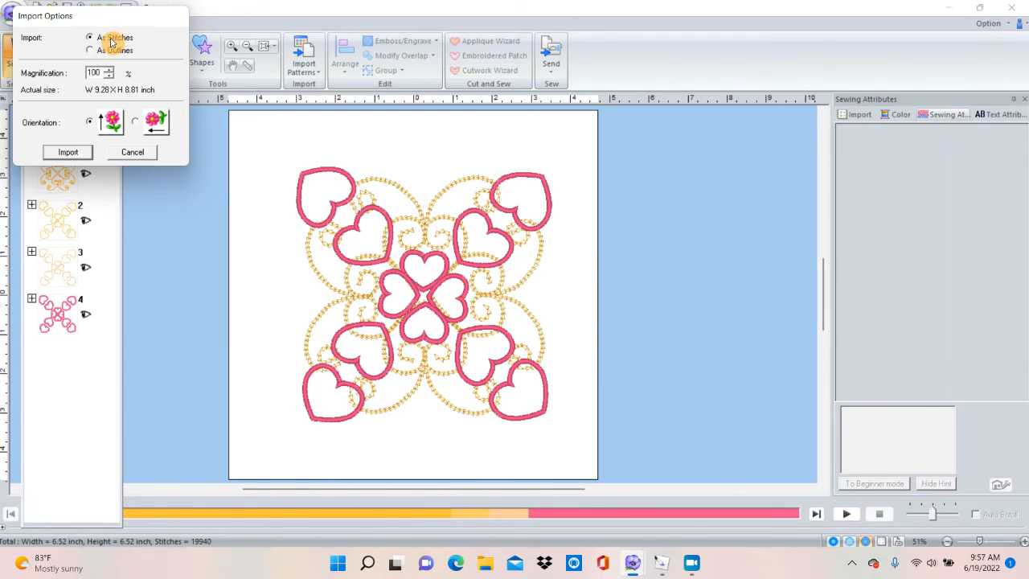
click(68, 153)
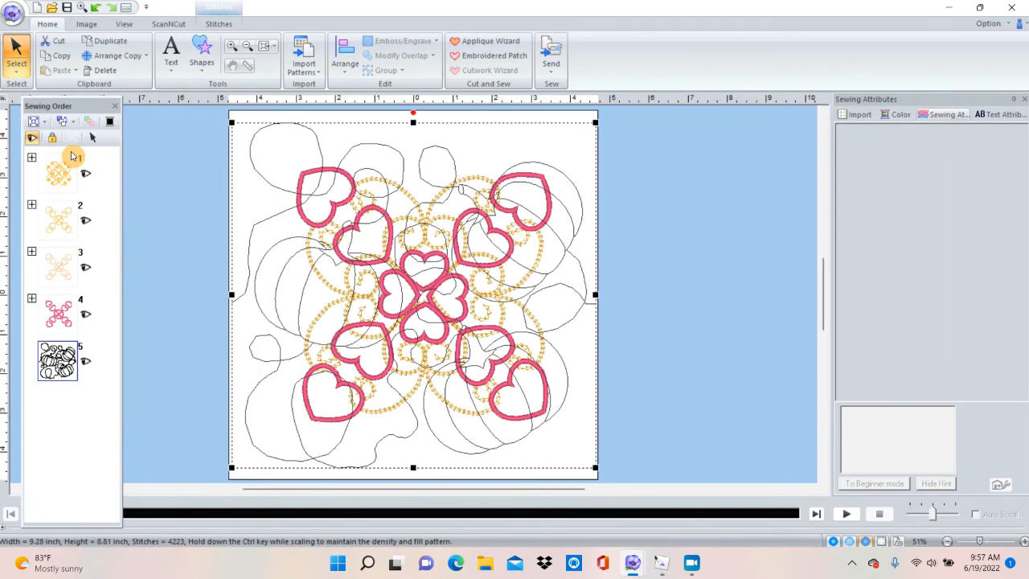
Delete all patterns on the page, including the heart design and the overlapping pumpkin import
click(640, 190)
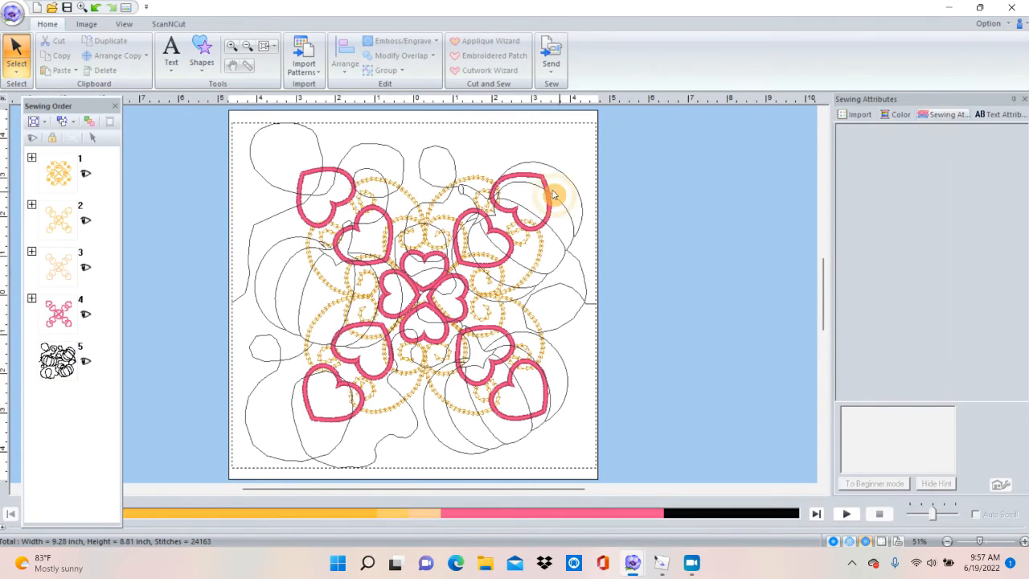
click(539, 178)
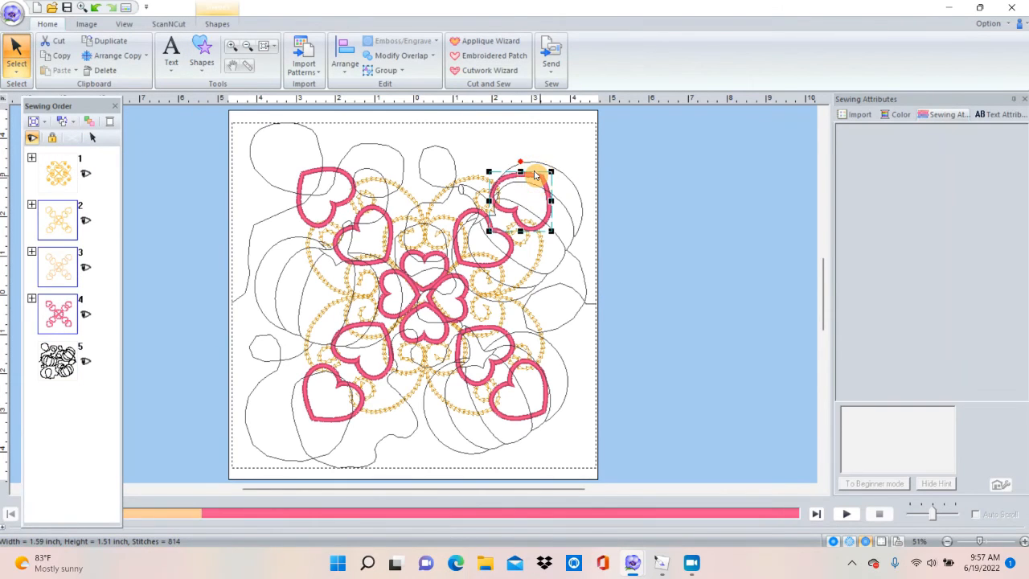
click(673, 154)
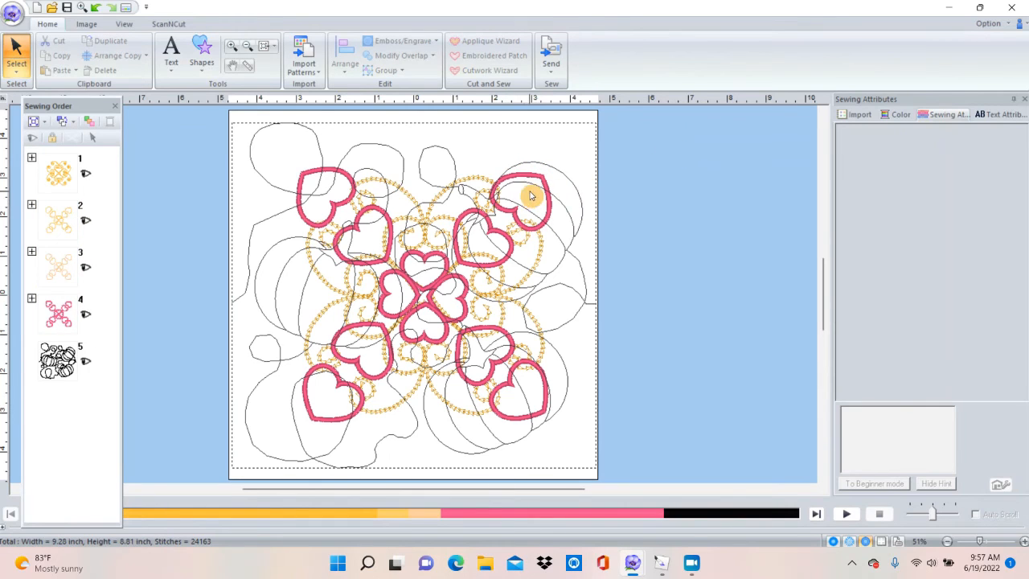
drag(216, 119, 609, 478)
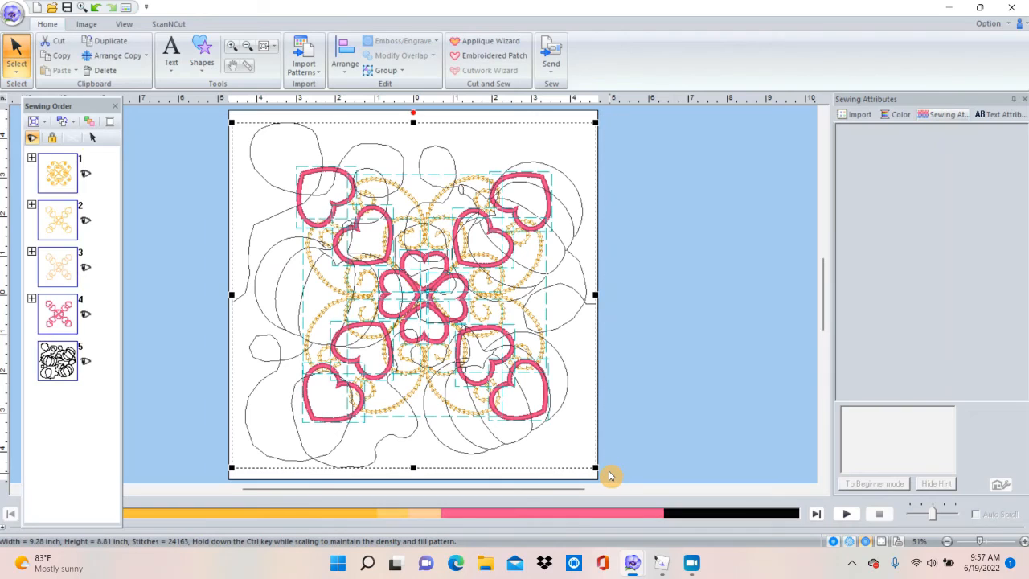
key(Delete)
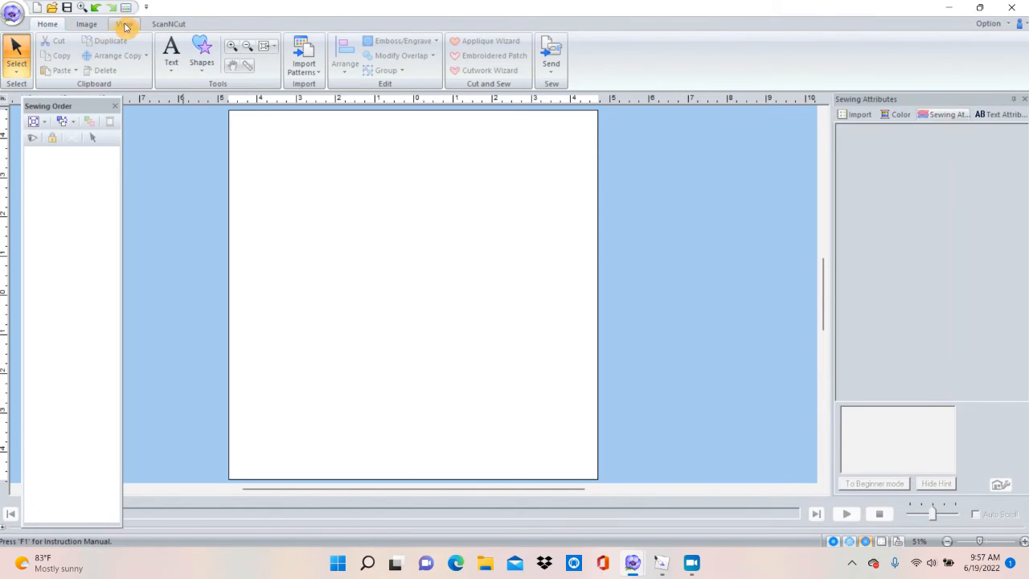
Import the pumpkin design from Design Center onto the empty page as stitches at 100% magnification
click(301, 53)
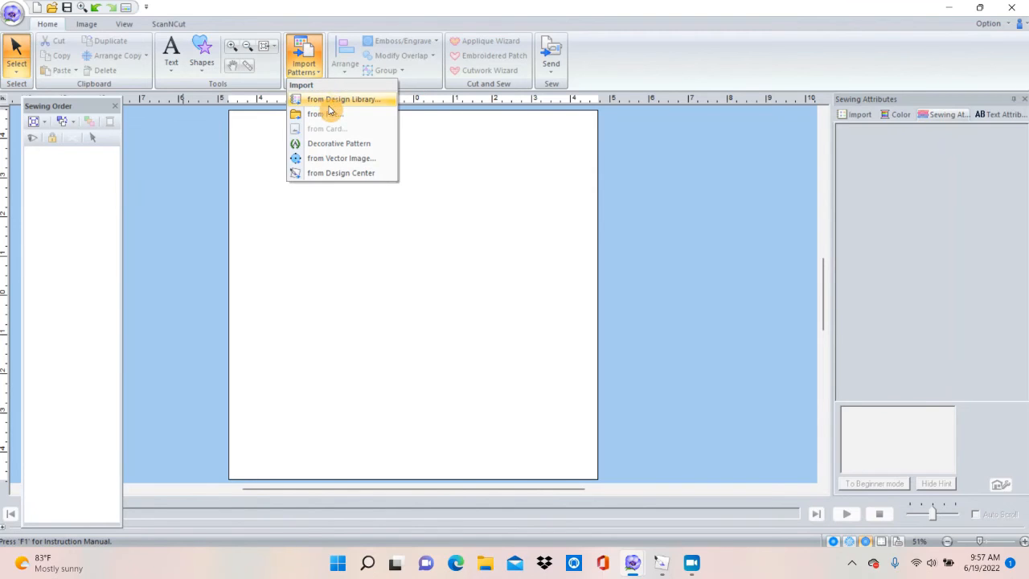
click(345, 176)
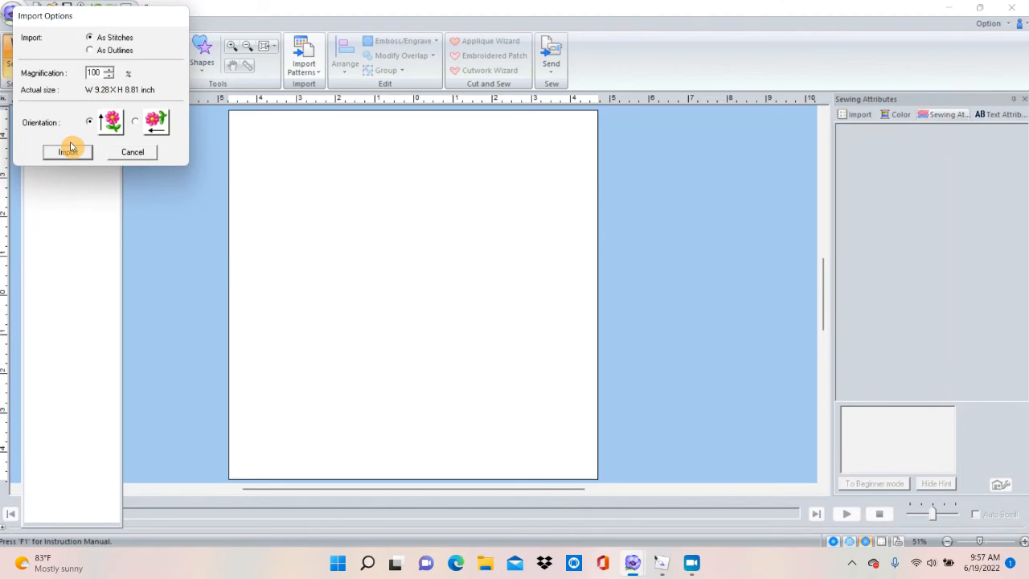
click(69, 152)
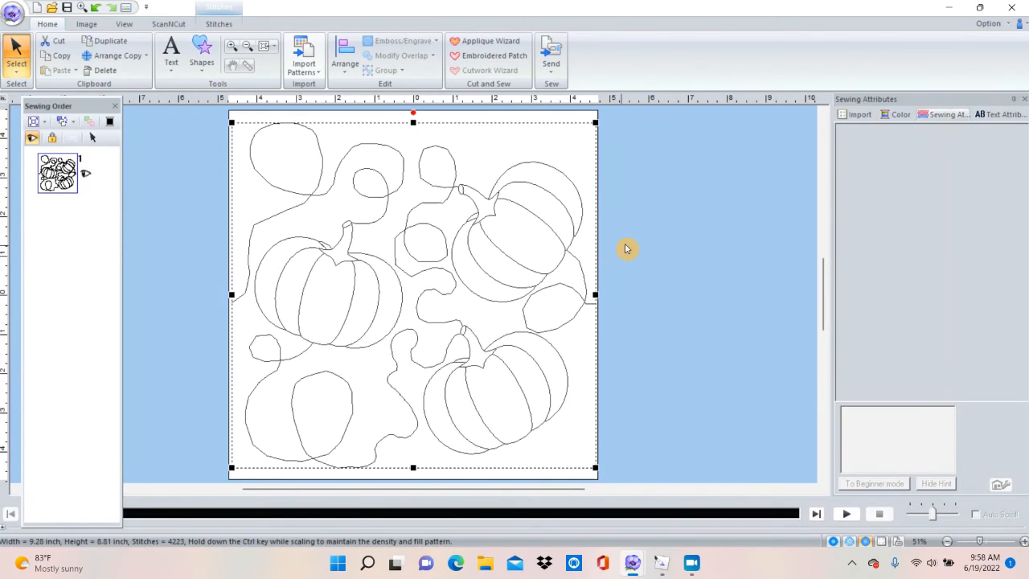